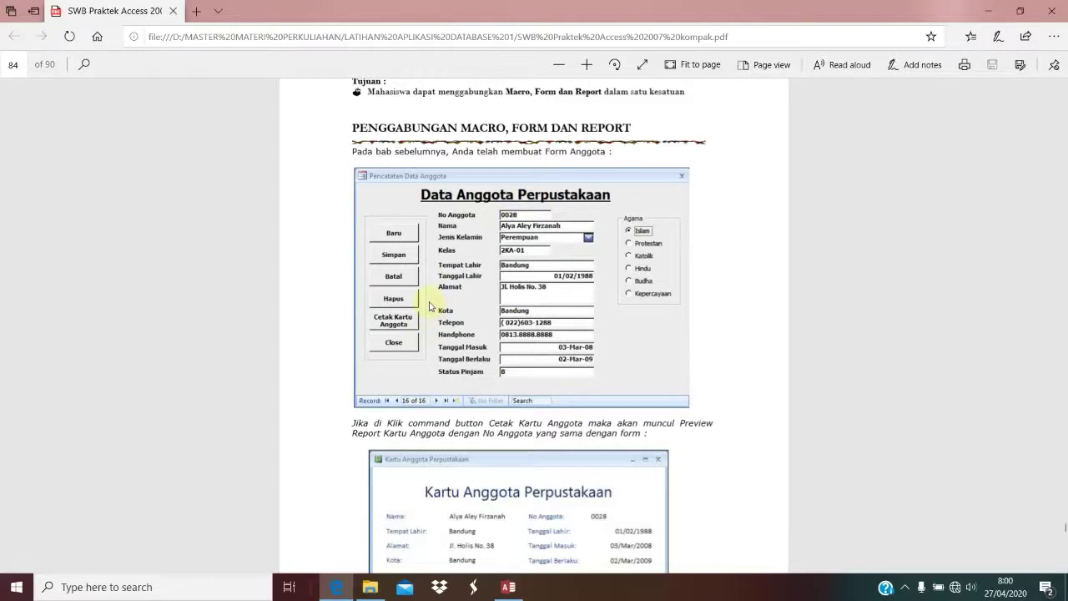
Step: Open the Peminjaman Buku form in Design View
{"action": "scroll", "coordinate": [431, 307], "scroll_direction": "down", "scroll_amount": 4}
{"action": "scroll", "coordinate": [431, 306], "scroll_direction": "up", "scroll_amount": 4}
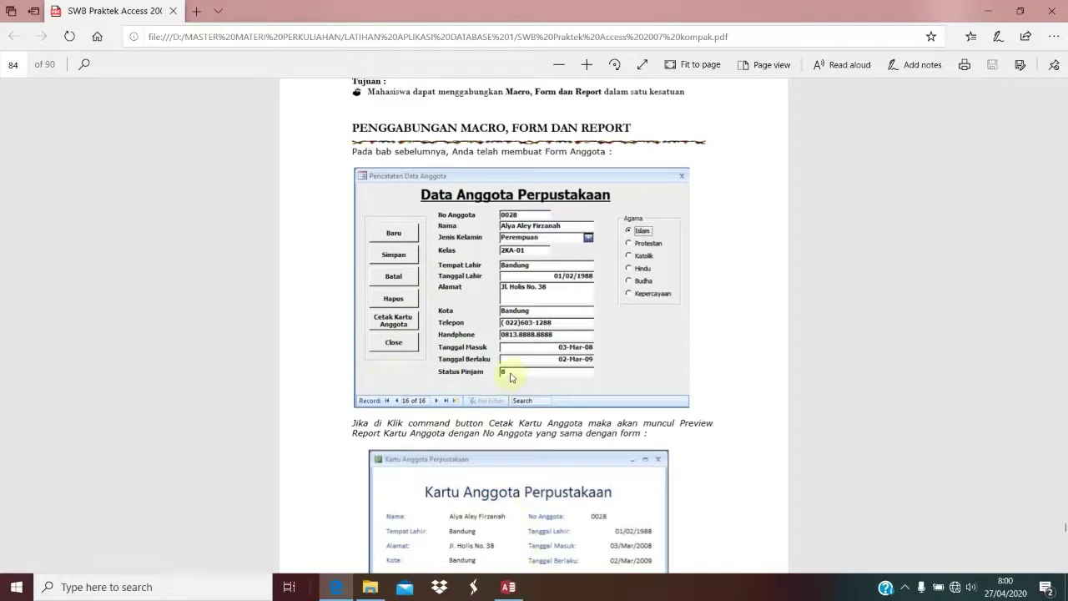
{"action": "left_click", "coordinate": [509, 587]}
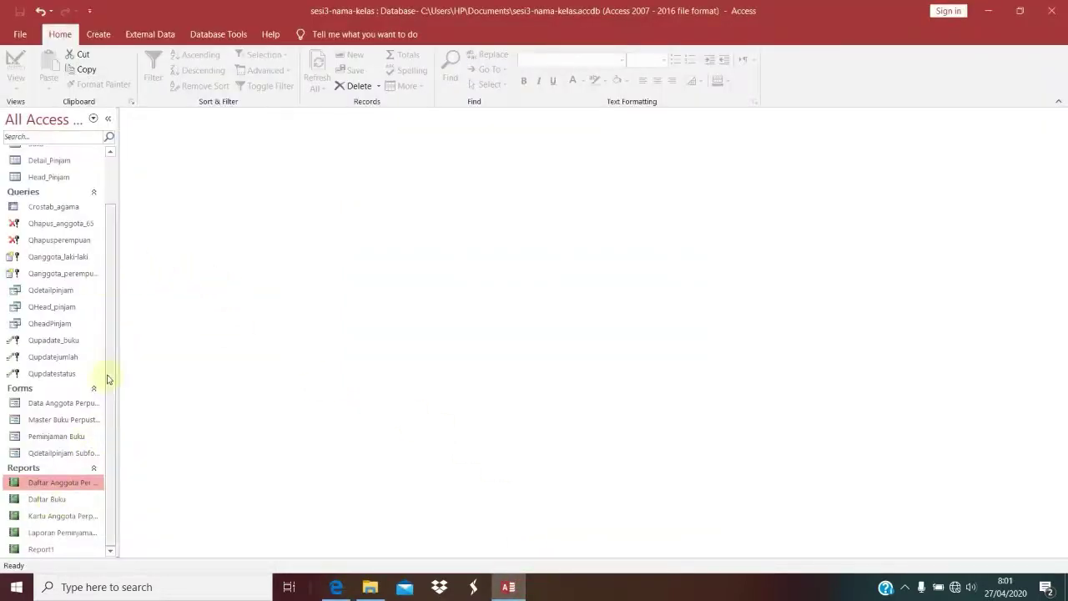
{"action": "right_click", "coordinate": [50, 435]}
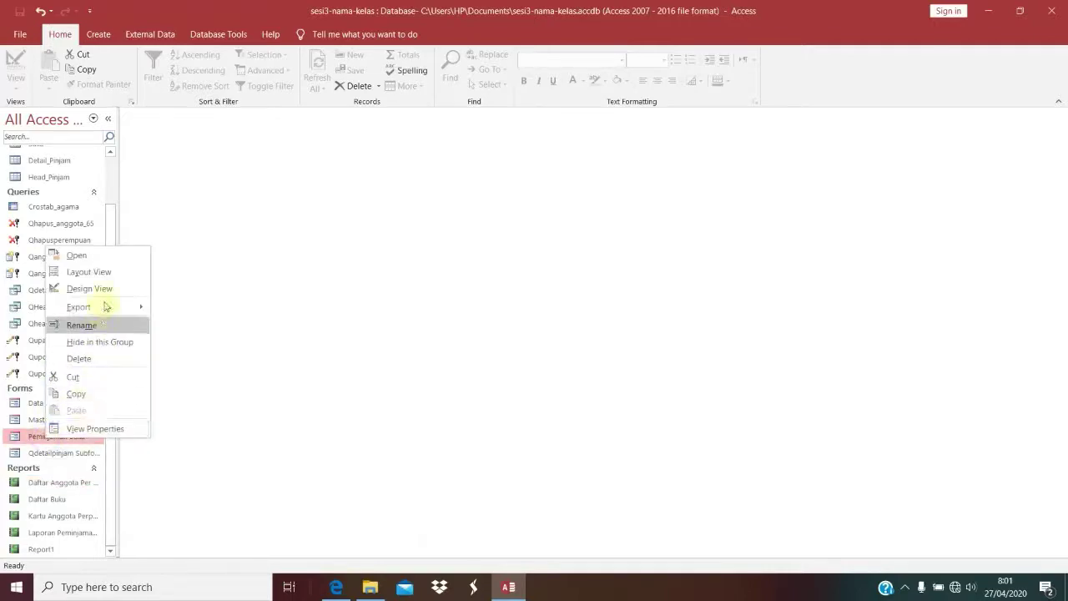
{"action": "left_click", "coordinate": [107, 289]}
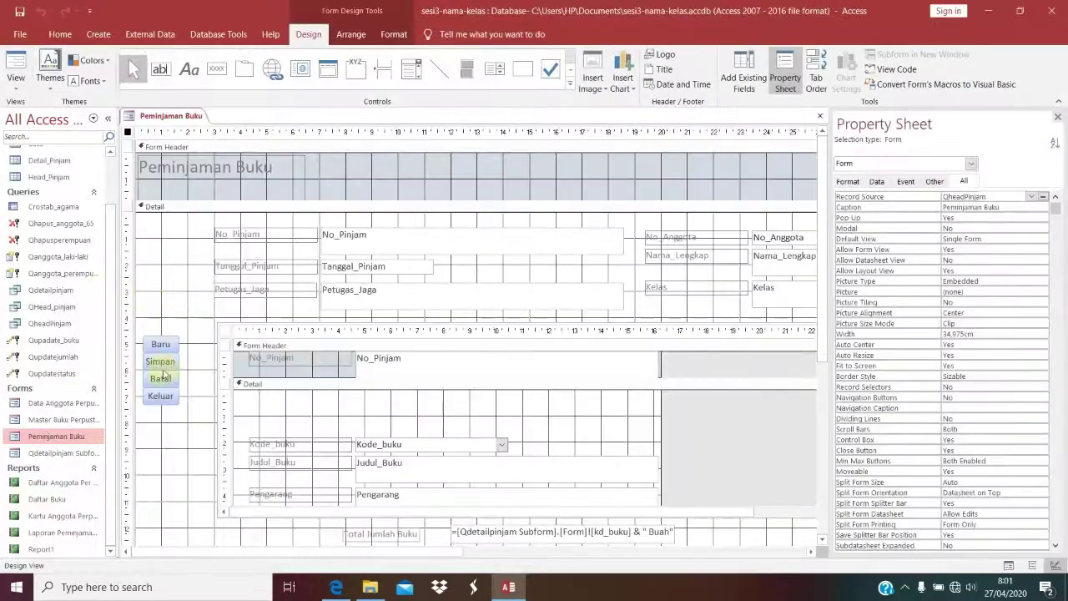
Step: Open the Simpan button's On Click embedded macro from its Event properties
{"action": "left_click", "coordinate": [164, 364]}
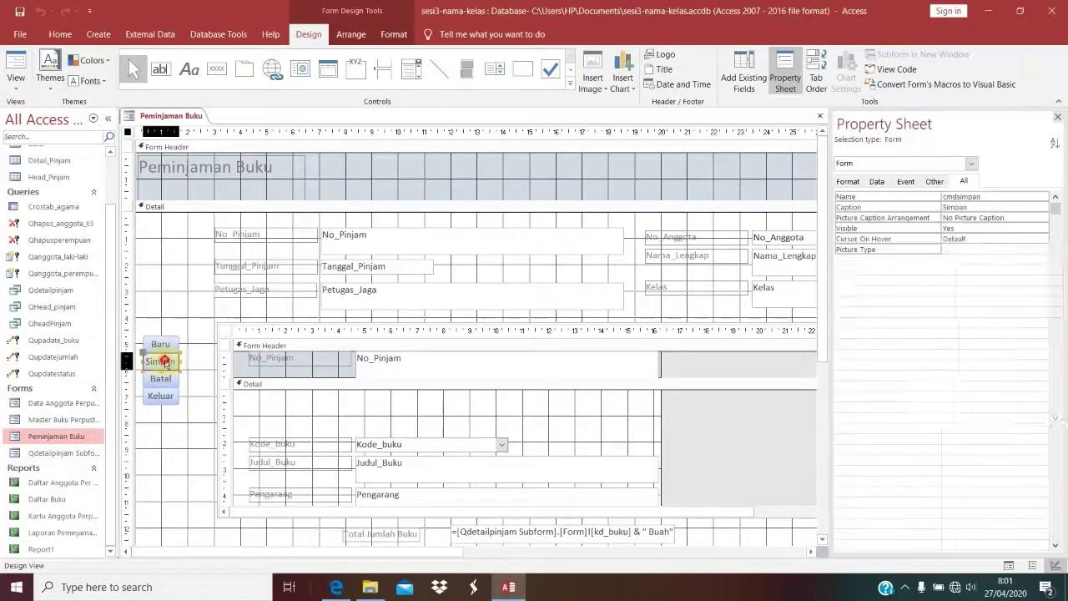
{"action": "left_click", "coordinate": [878, 181]}
{"action": "left_click", "coordinate": [907, 181]}
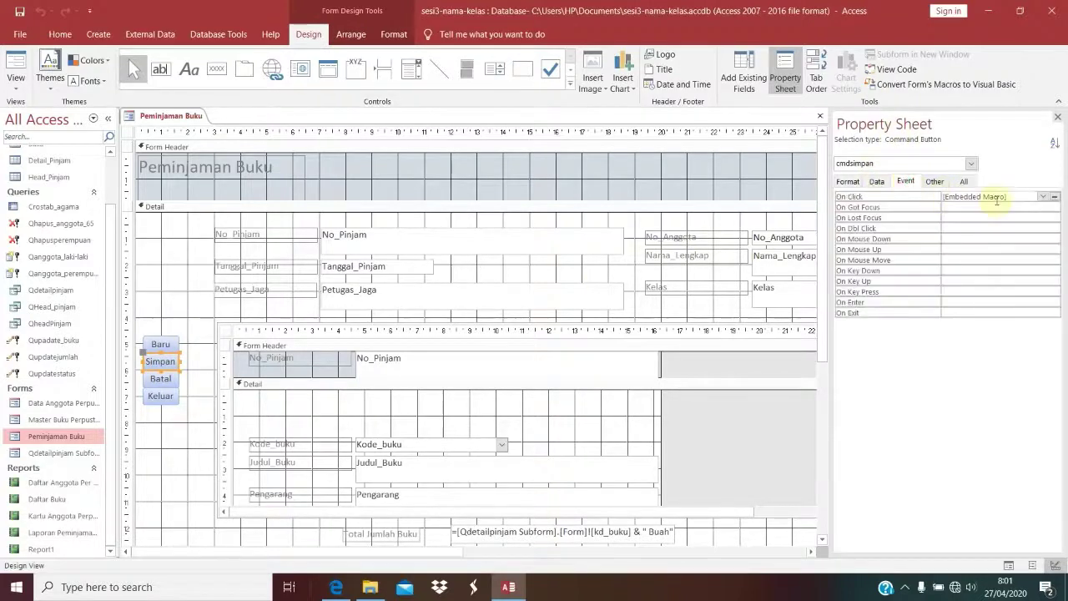
{"action": "left_click", "coordinate": [1055, 197]}
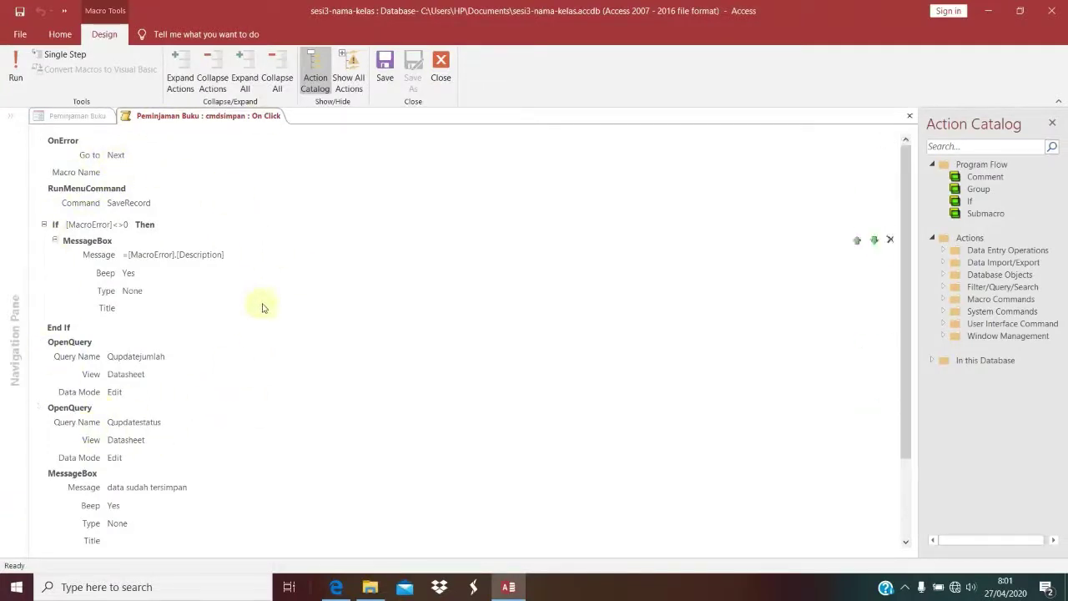
{"action": "scroll", "coordinate": [264, 308], "scroll_direction": "down", "scroll_amount": 3}
{"action": "scroll", "coordinate": [263, 309], "scroll_direction": "up", "scroll_amount": 3}
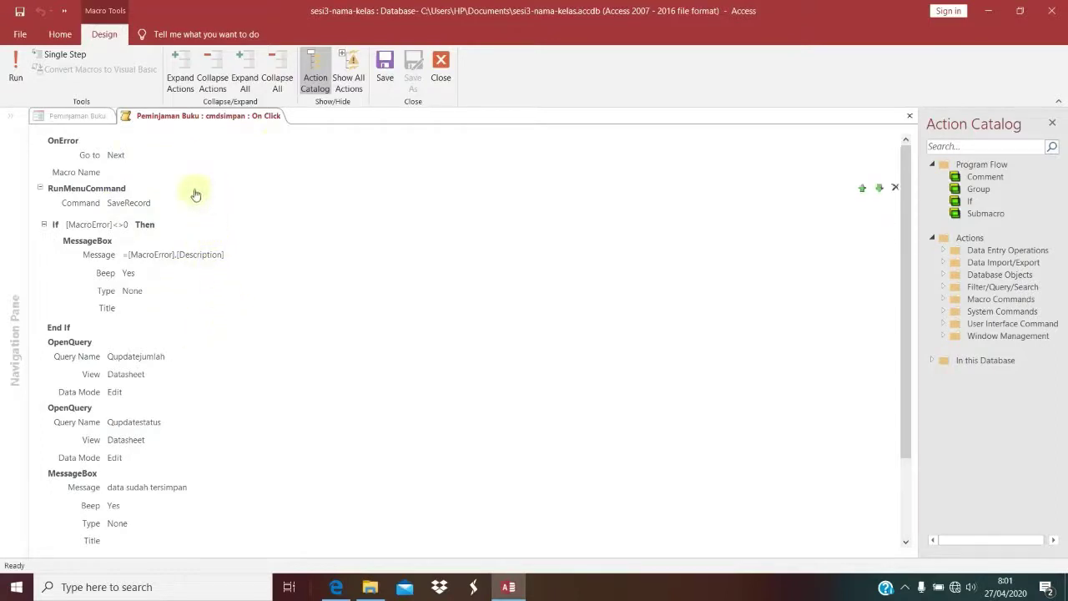
{"action": "scroll", "coordinate": [210, 381], "scroll_direction": "down", "scroll_amount": 3}
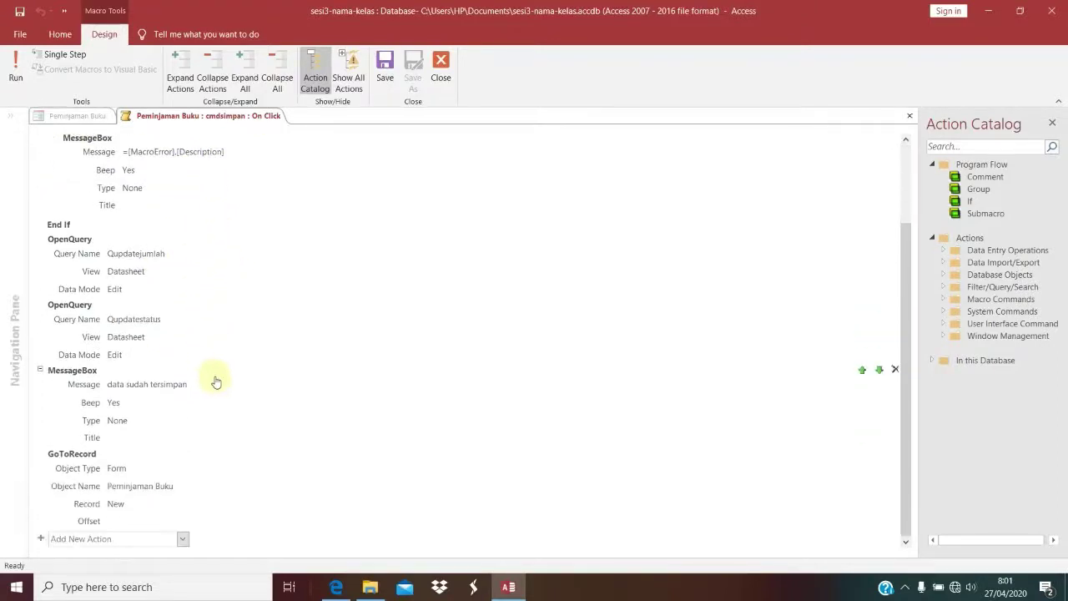
{"action": "scroll", "coordinate": [215, 381], "scroll_direction": "up", "scroll_amount": 3}
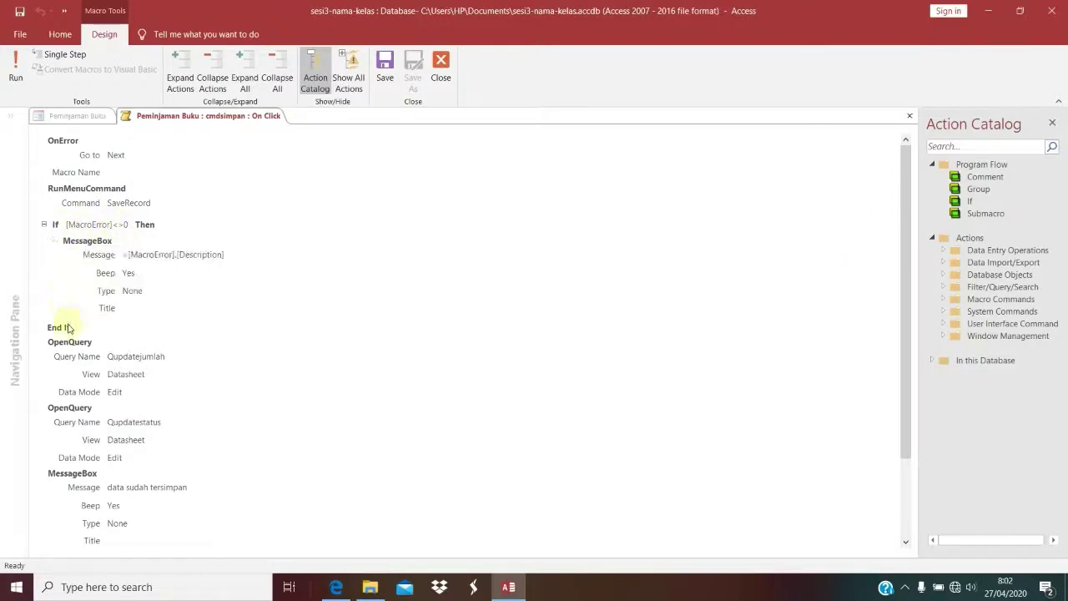
Step: Close the Simpan macro editor and return to the Peminjaman Buku form design
{"action": "scroll", "coordinate": [72, 327], "scroll_direction": "down", "scroll_amount": 2}
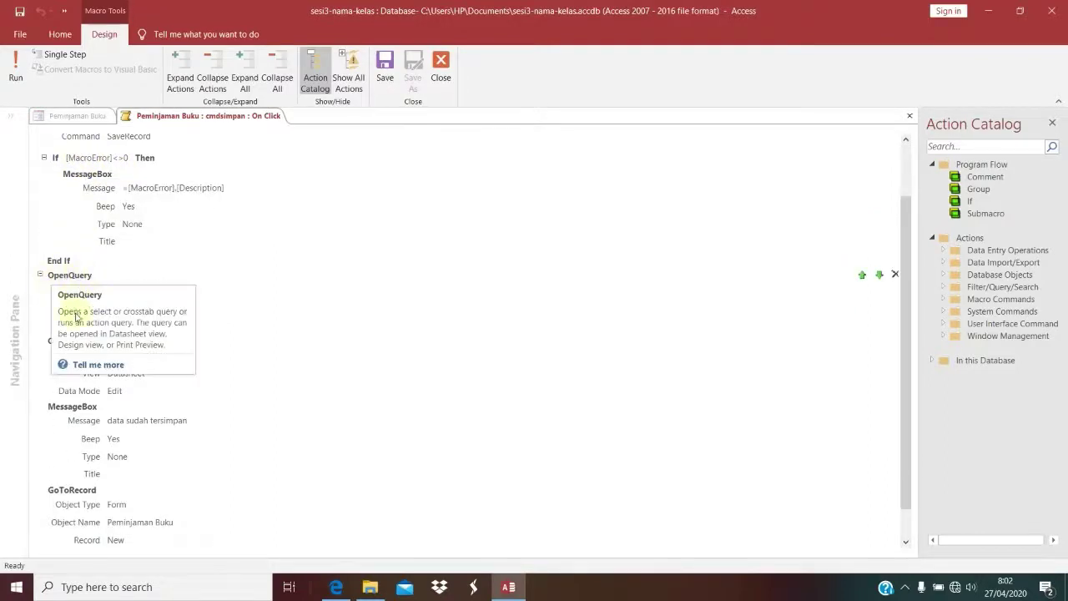
{"action": "scroll", "coordinate": [68, 301], "scroll_direction": "down", "scroll_amount": 1}
{"action": "scroll", "coordinate": [117, 397], "scroll_direction": "down", "scroll_amount": 1}
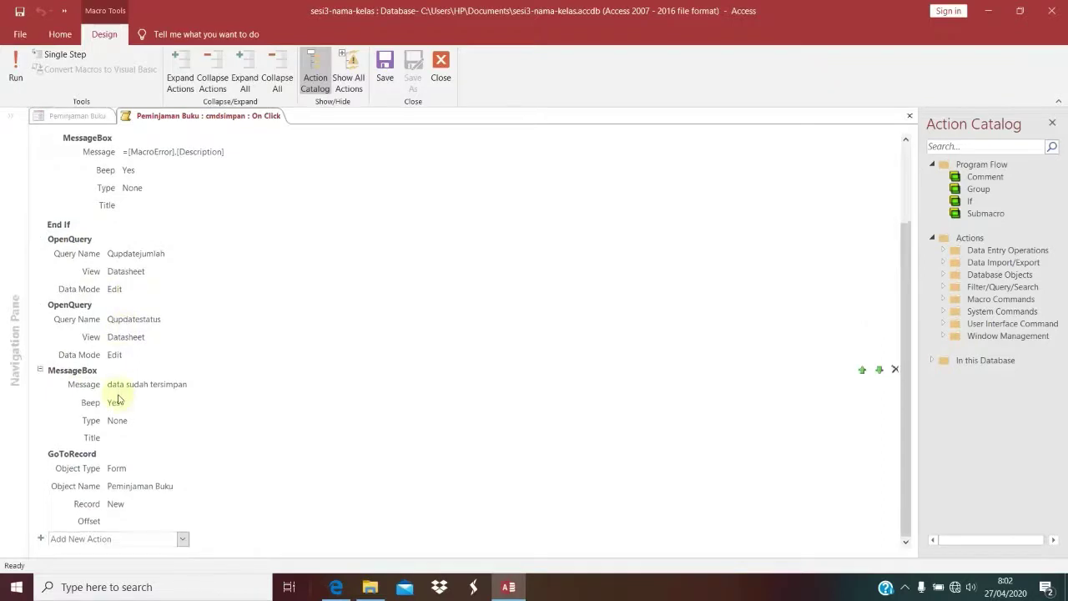
{"action": "mouse_move", "coordinate": [77, 377]}
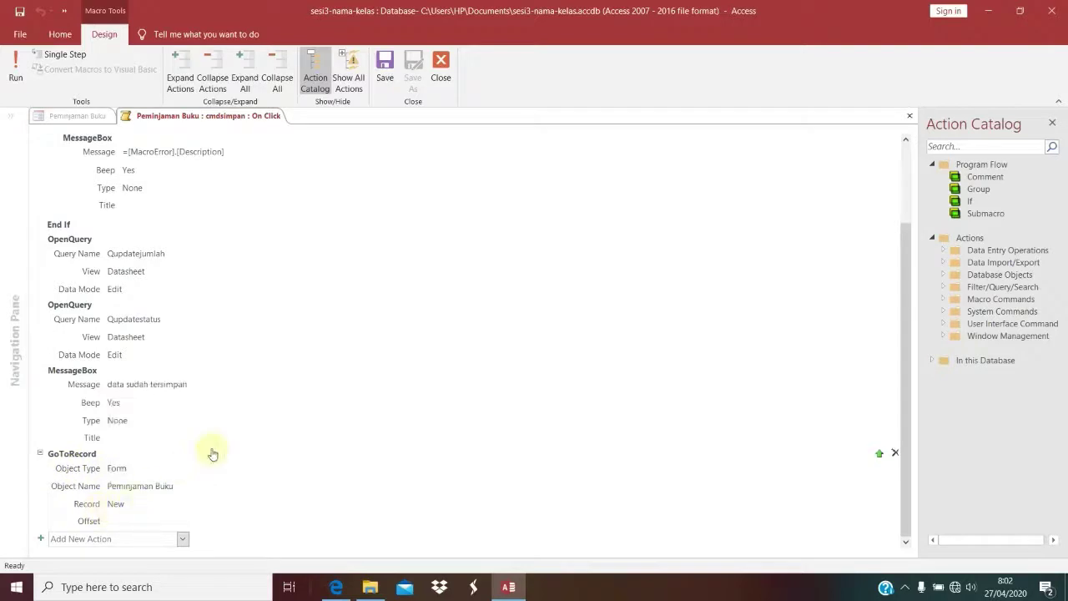
{"action": "scroll", "coordinate": [212, 450], "scroll_direction": "up", "scroll_amount": 3}
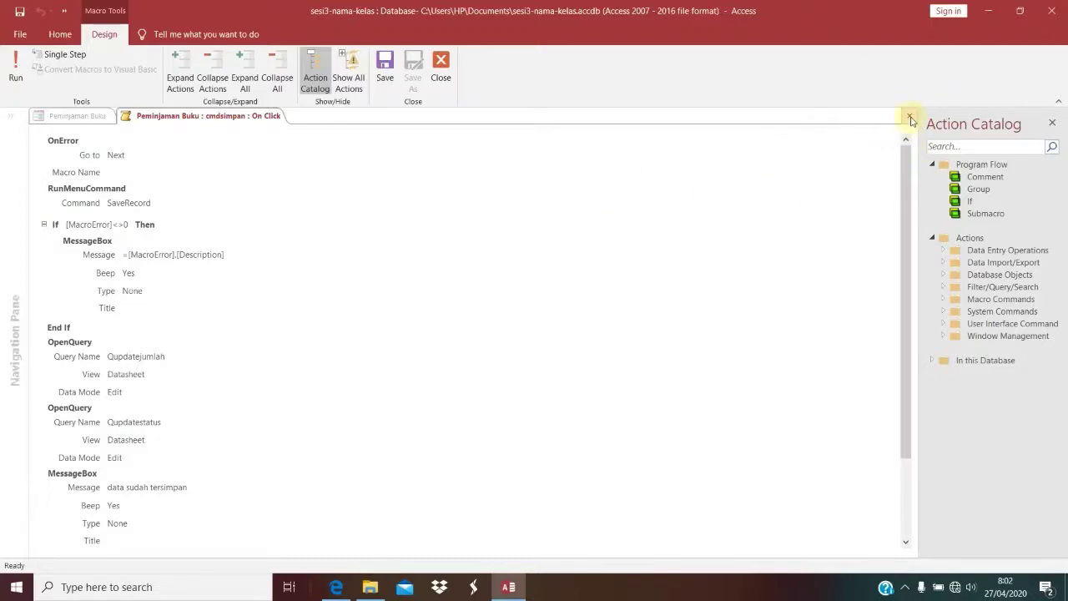
{"action": "left_click", "coordinate": [911, 116]}
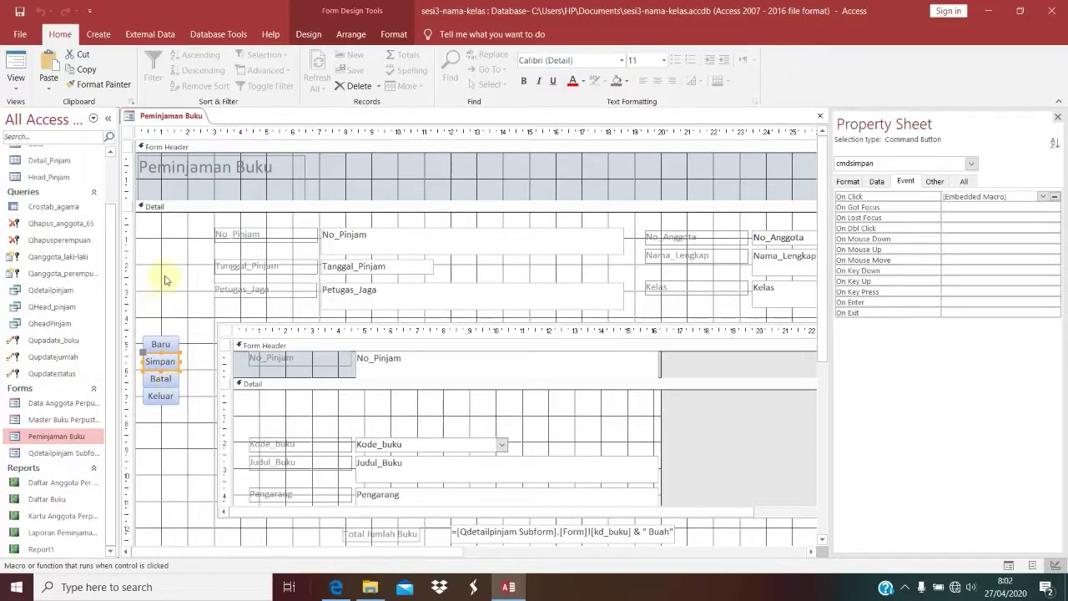
Step: Show the Create ribbon, then bring the tutorial PDF in Edge to the front
{"action": "scroll", "coordinate": [165, 277], "scroll_direction": "down", "scroll_amount": 3}
{"action": "scroll", "coordinate": [167, 317], "scroll_direction": "up", "scroll_amount": 3}
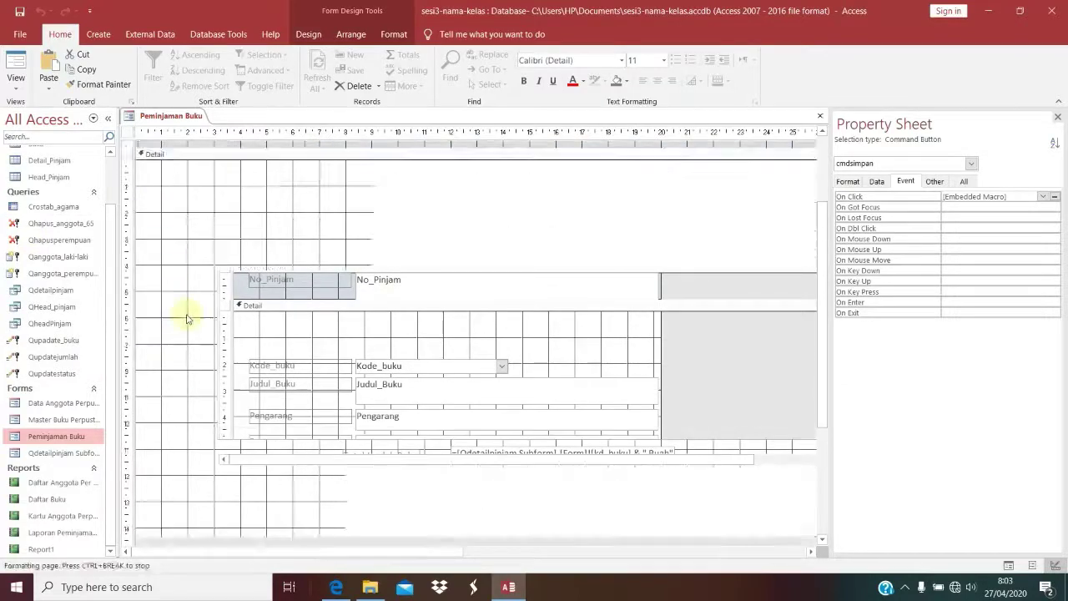
{"action": "left_click", "coordinate": [102, 35]}
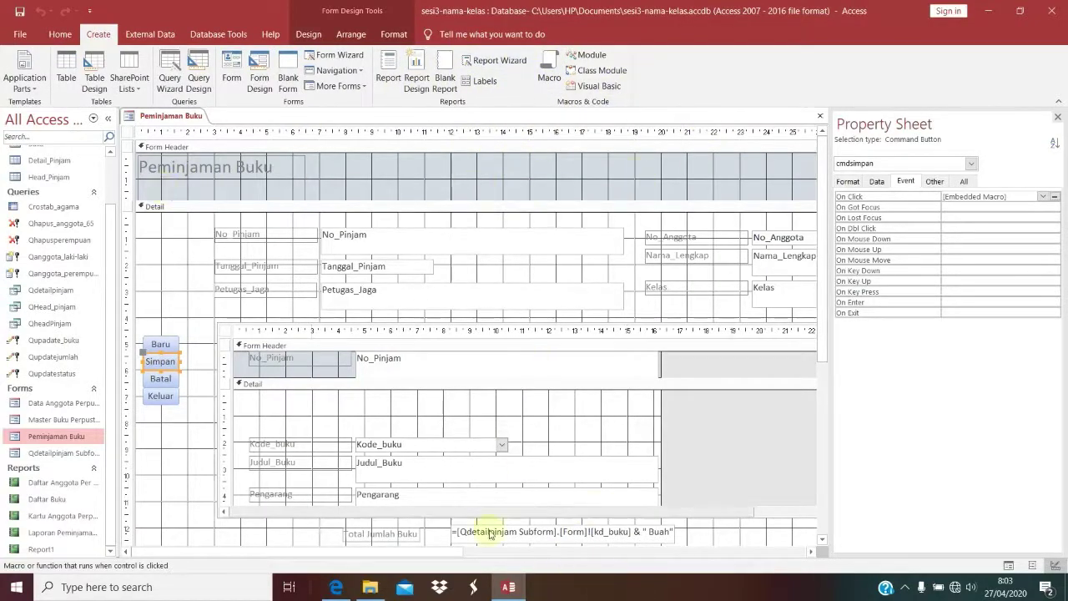
{"action": "left_click", "coordinate": [336, 586]}
{"action": "scroll", "coordinate": [509, 394], "scroll_direction": "down", "scroll_amount": 2}
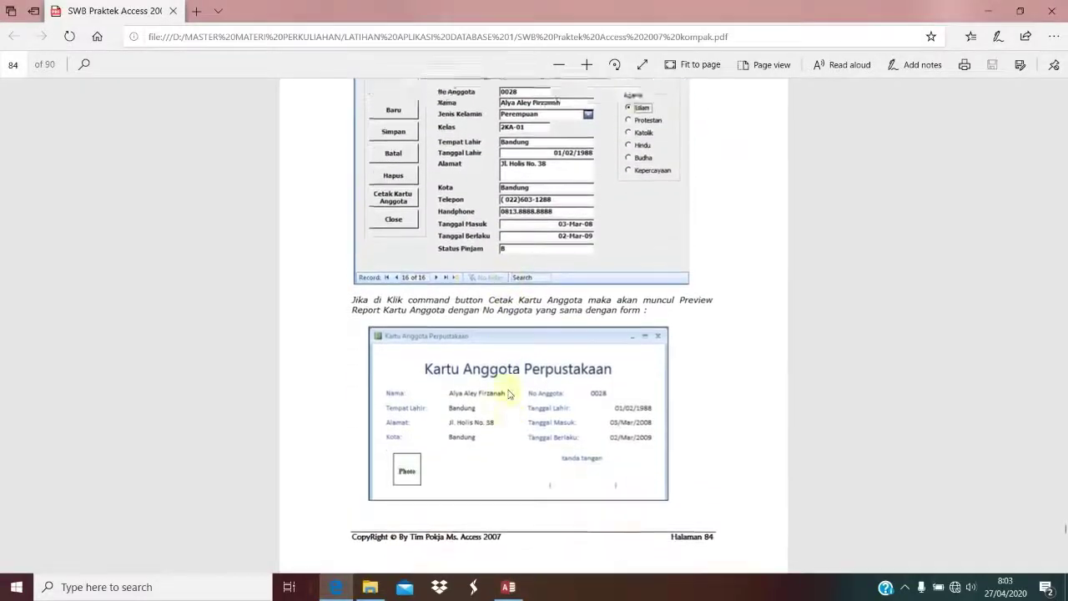
Step: Review the PDF's Data Anggota form and Kartu Anggota card examples, then return to Access
{"action": "scroll", "coordinate": [493, 264], "scroll_direction": "up", "scroll_amount": 3}
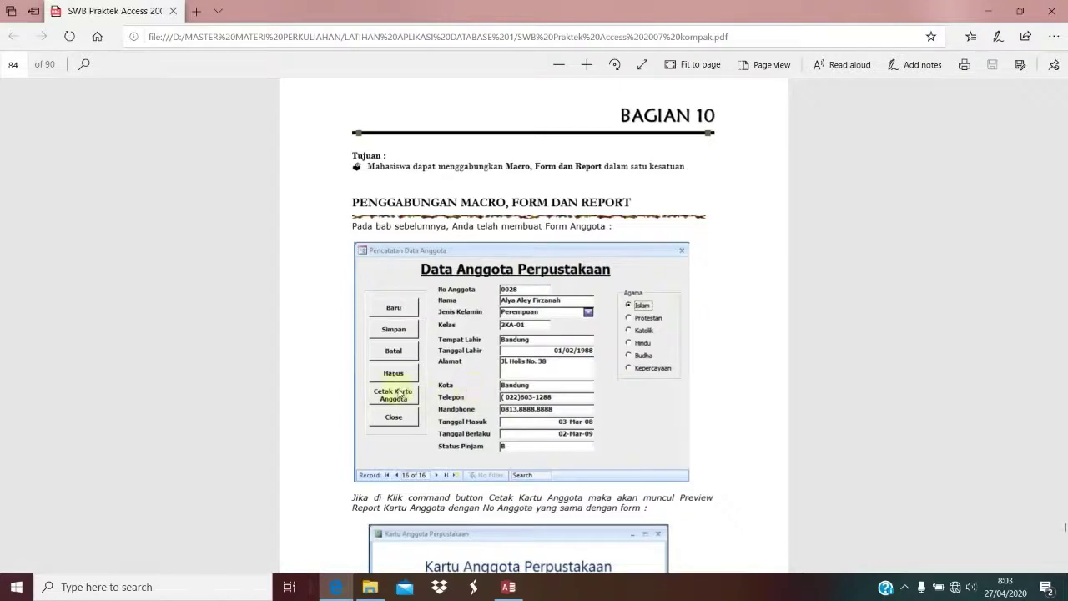
{"action": "scroll", "coordinate": [622, 320], "scroll_direction": "down", "scroll_amount": 3}
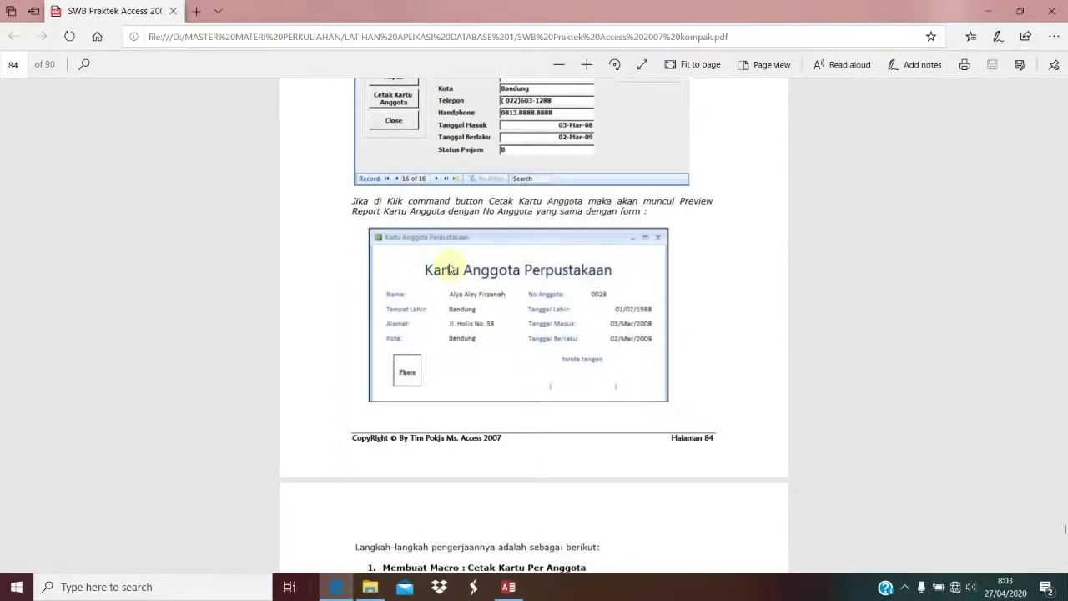
{"action": "scroll", "coordinate": [632, 258], "scroll_direction": "up", "scroll_amount": 1}
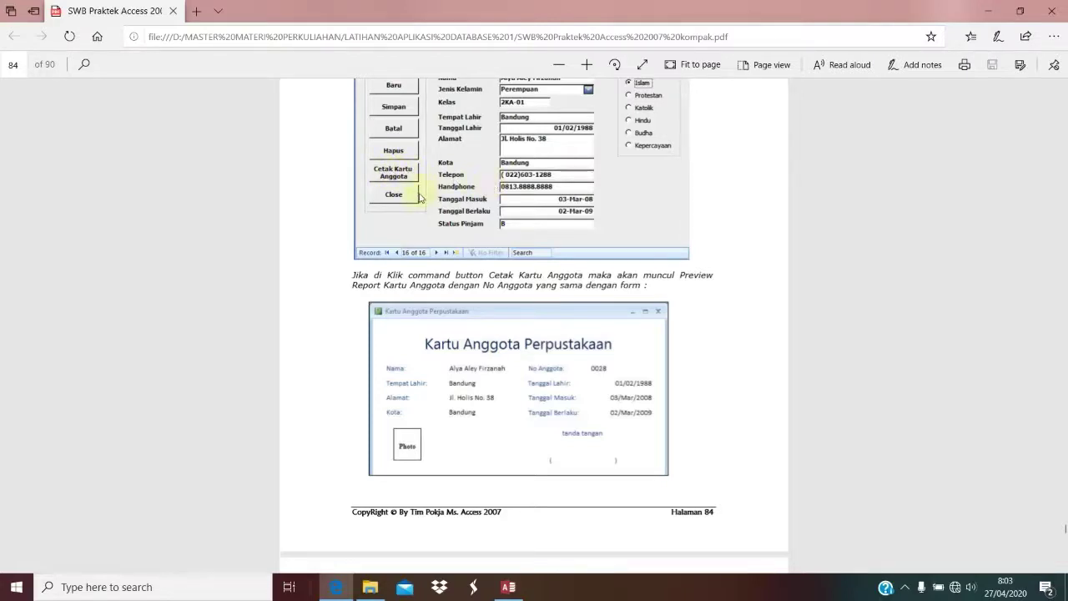
{"action": "scroll", "coordinate": [571, 248], "scroll_direction": "up", "scroll_amount": 2}
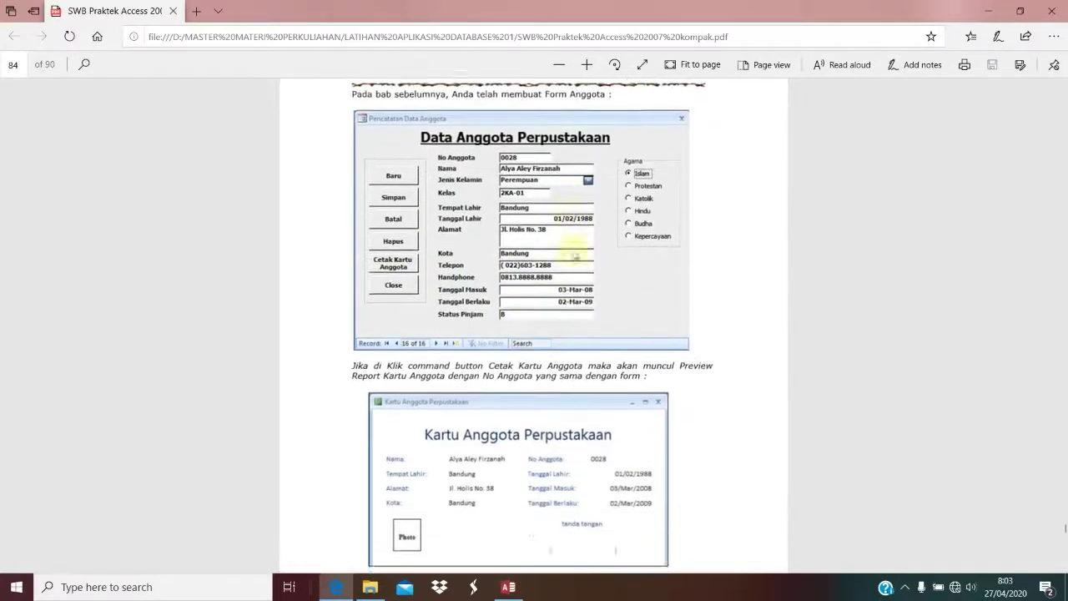
{"action": "scroll", "coordinate": [484, 326], "scroll_direction": "down", "scroll_amount": 2}
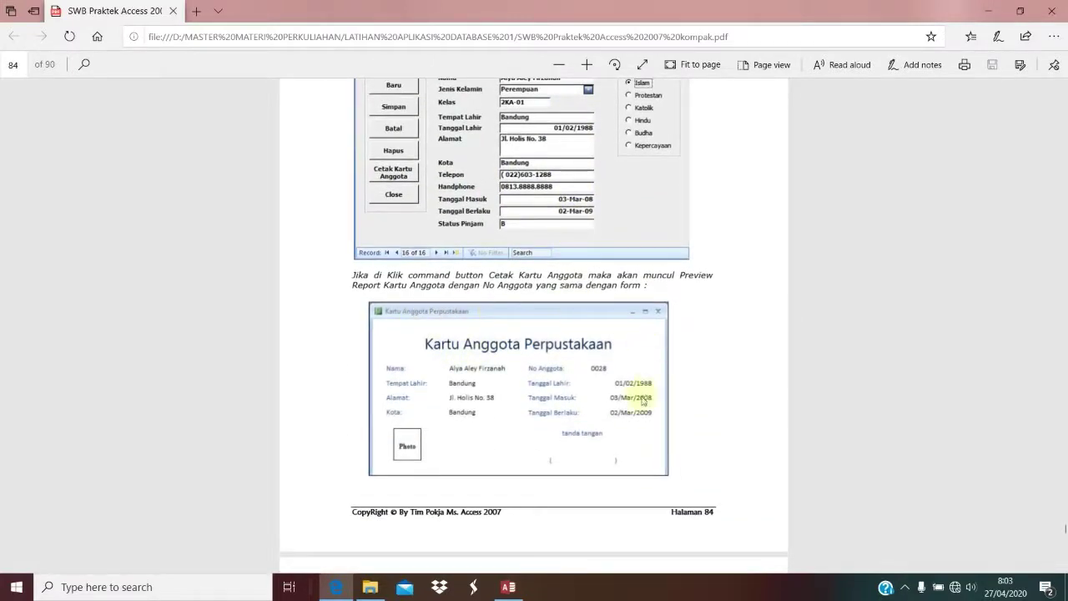
{"action": "scroll", "coordinate": [493, 351], "scroll_direction": "up", "scroll_amount": 3}
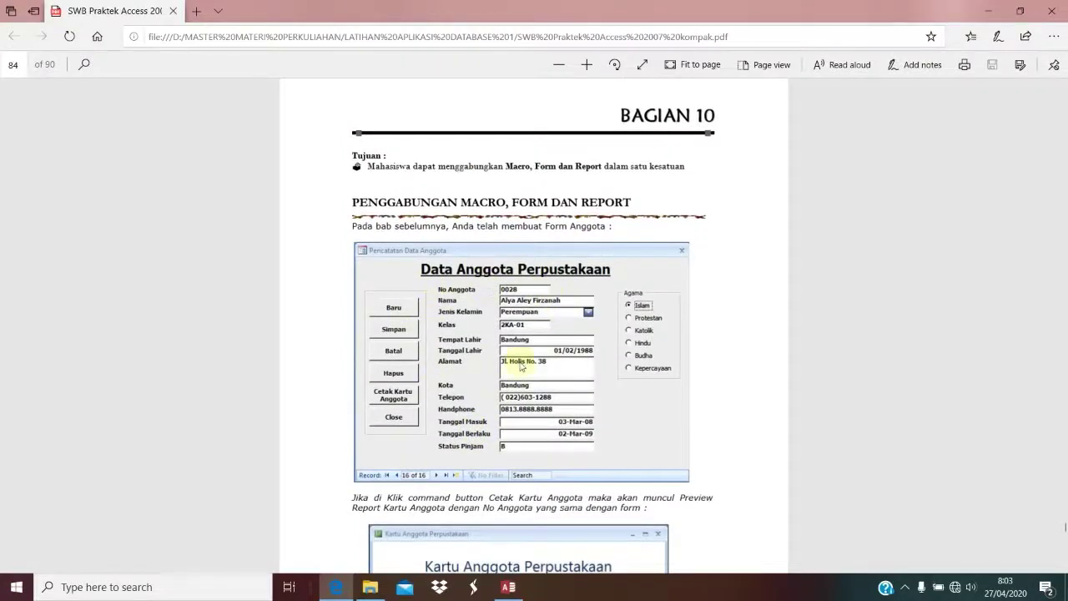
{"action": "scroll", "coordinate": [525, 358], "scroll_direction": "down", "scroll_amount": 4}
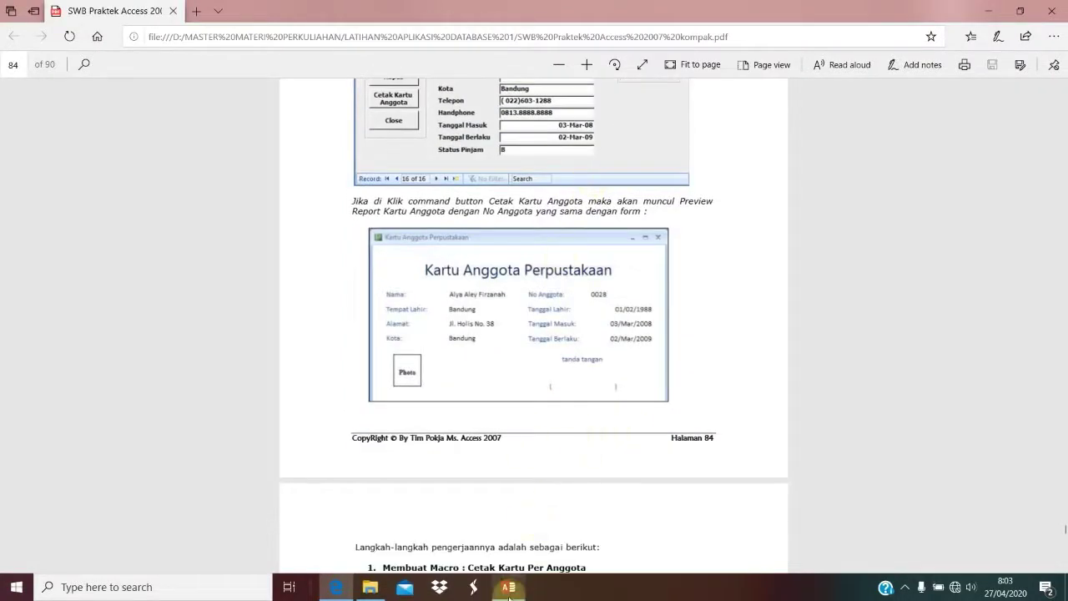
{"action": "key", "text": "alt+Tab"}
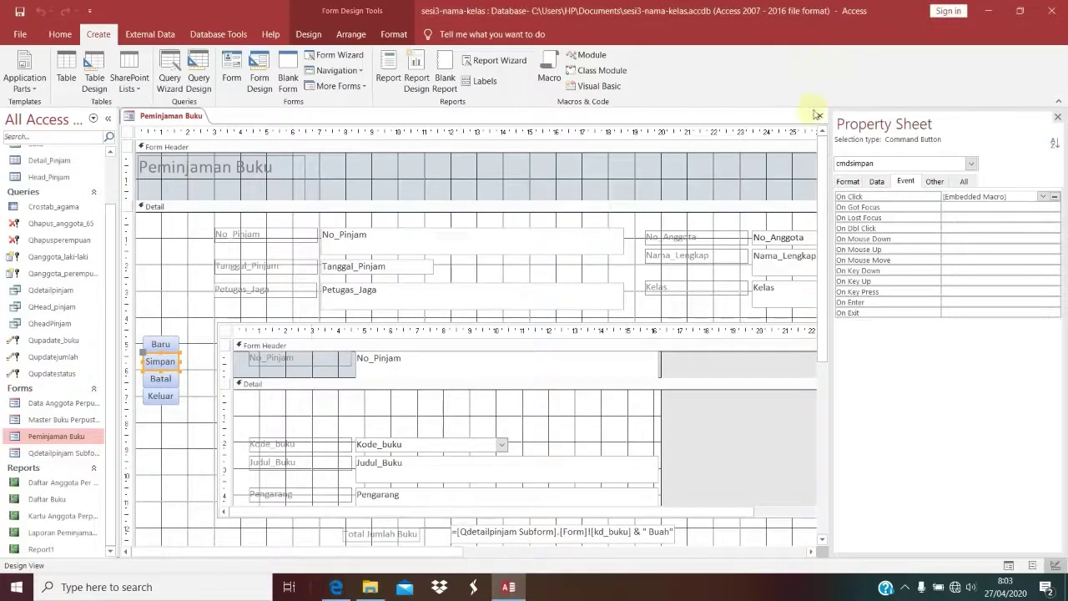
Step: Close the Peminjaman Buku design and open the Kartu Anggota member card report
{"action": "left_click", "coordinate": [821, 116]}
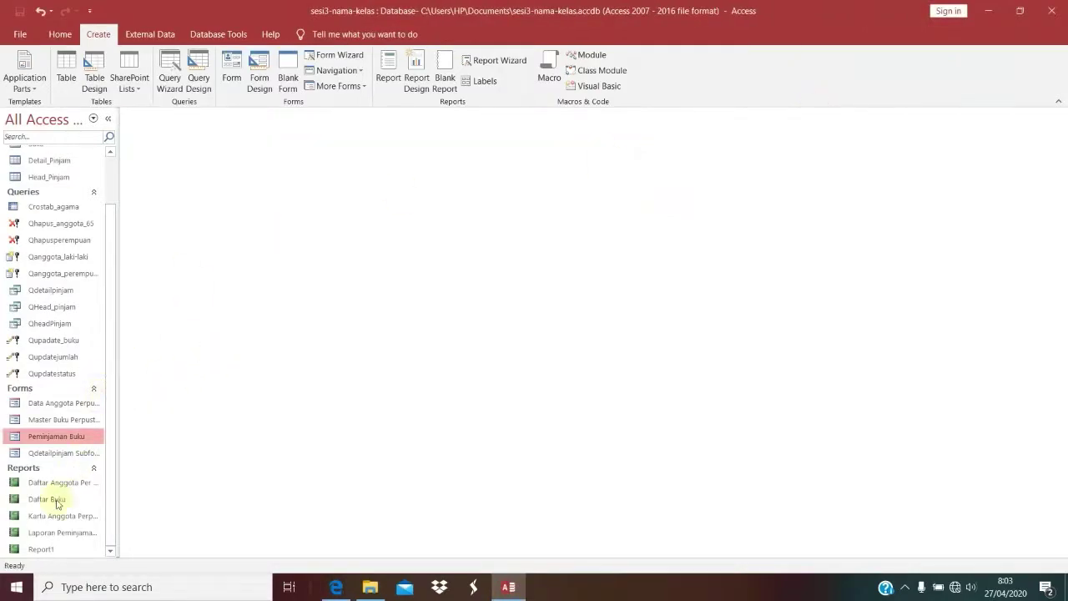
{"action": "left_click", "coordinate": [46, 518]}
{"action": "double_click", "coordinate": [46, 517]}
{"action": "scroll", "coordinate": [358, 272], "scroll_direction": "down", "scroll_amount": 5}
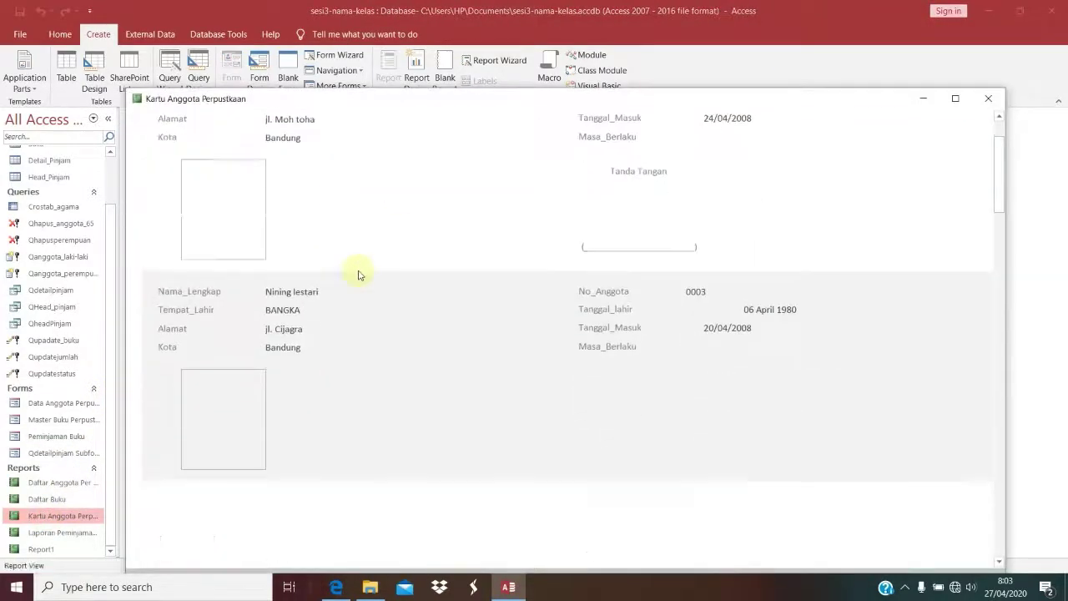
{"action": "scroll", "coordinate": [359, 272], "scroll_direction": "down", "scroll_amount": 10}
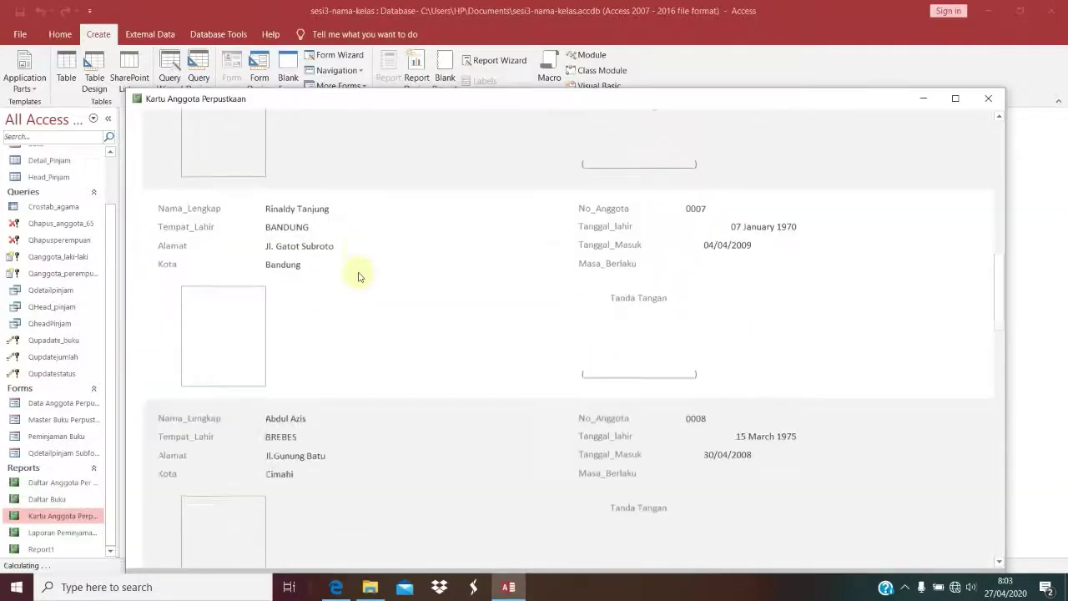
{"action": "scroll", "coordinate": [359, 272], "scroll_direction": "down", "scroll_amount": 10}
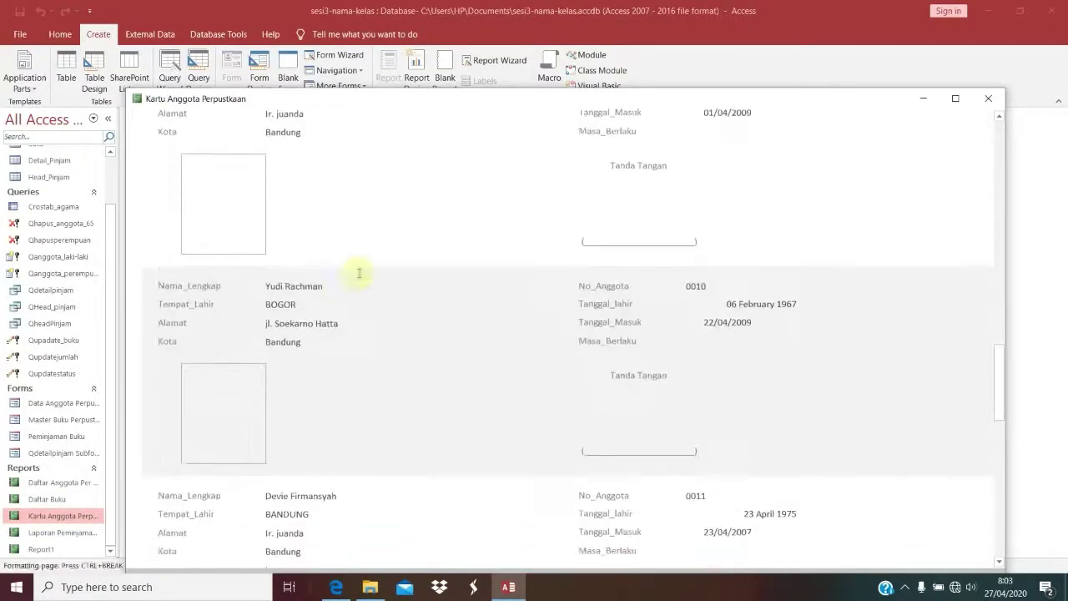
{"action": "scroll", "coordinate": [359, 277], "scroll_direction": "down", "scroll_amount": 10}
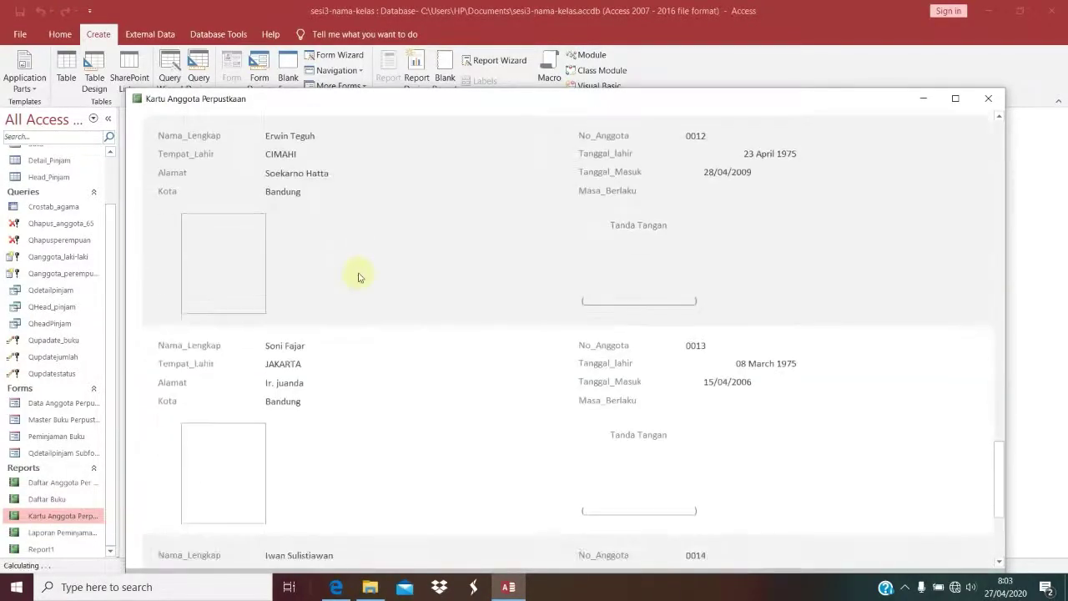
Step: Scroll back up the report and open the Data Anggota Perpustakaan form
{"action": "scroll", "coordinate": [359, 276], "scroll_direction": "up", "scroll_amount": 10}
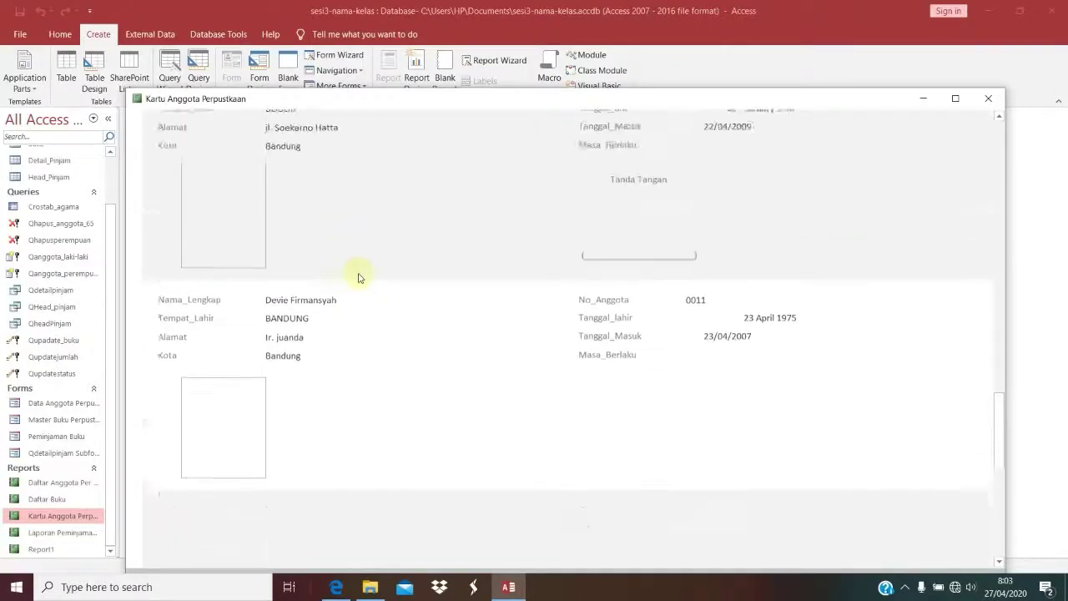
{"action": "scroll", "coordinate": [359, 278], "scroll_direction": "up", "scroll_amount": 10}
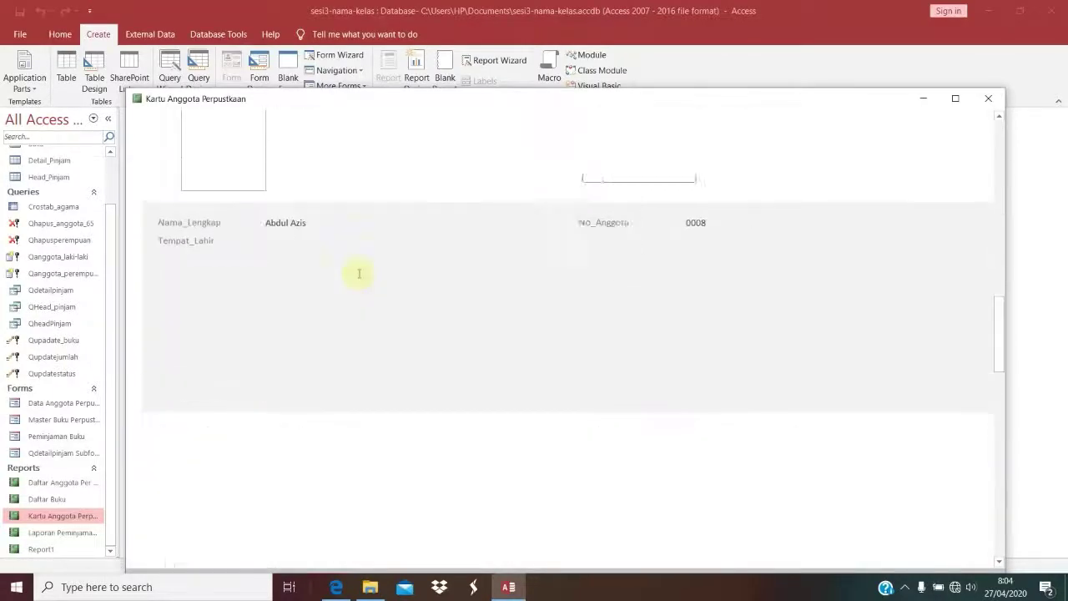
{"action": "scroll", "coordinate": [359, 276], "scroll_direction": "up", "scroll_amount": 8}
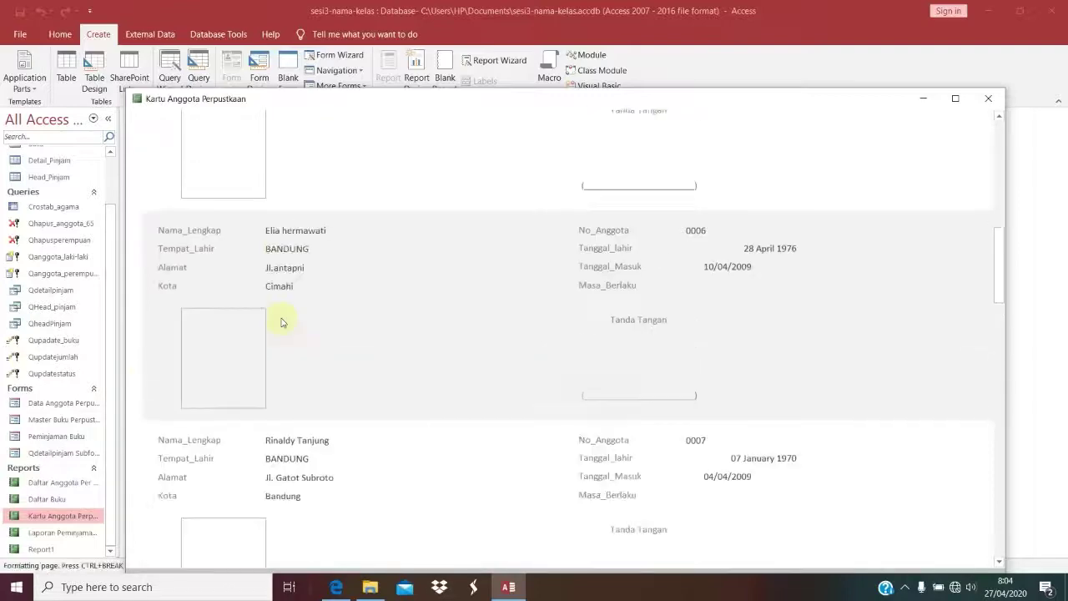
{"action": "scroll", "coordinate": [281, 322], "scroll_direction": "up", "scroll_amount": 4}
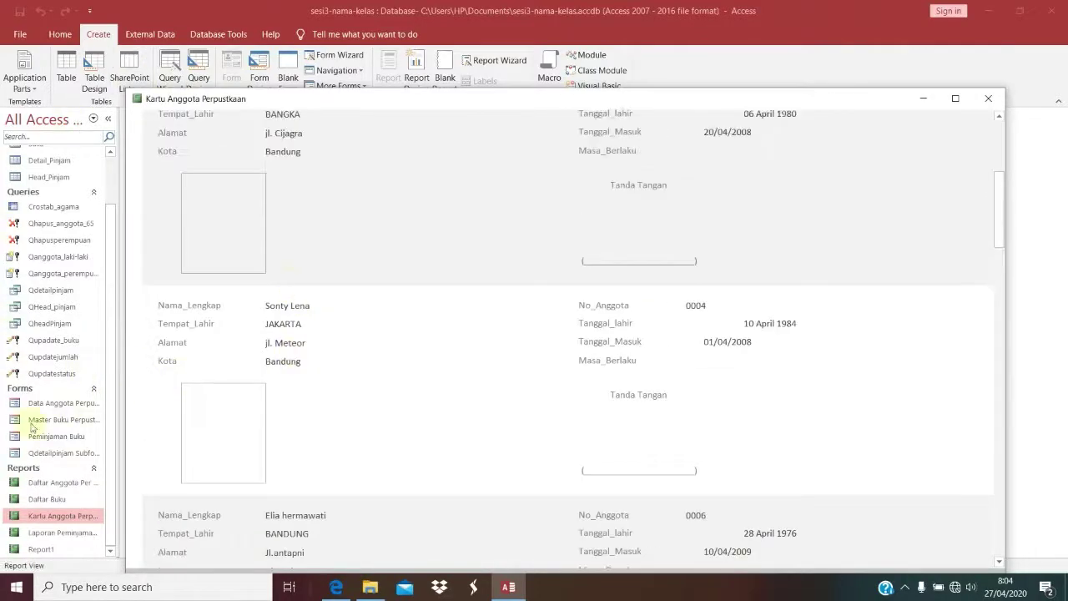
{"action": "double_click", "coordinate": [48, 402]}
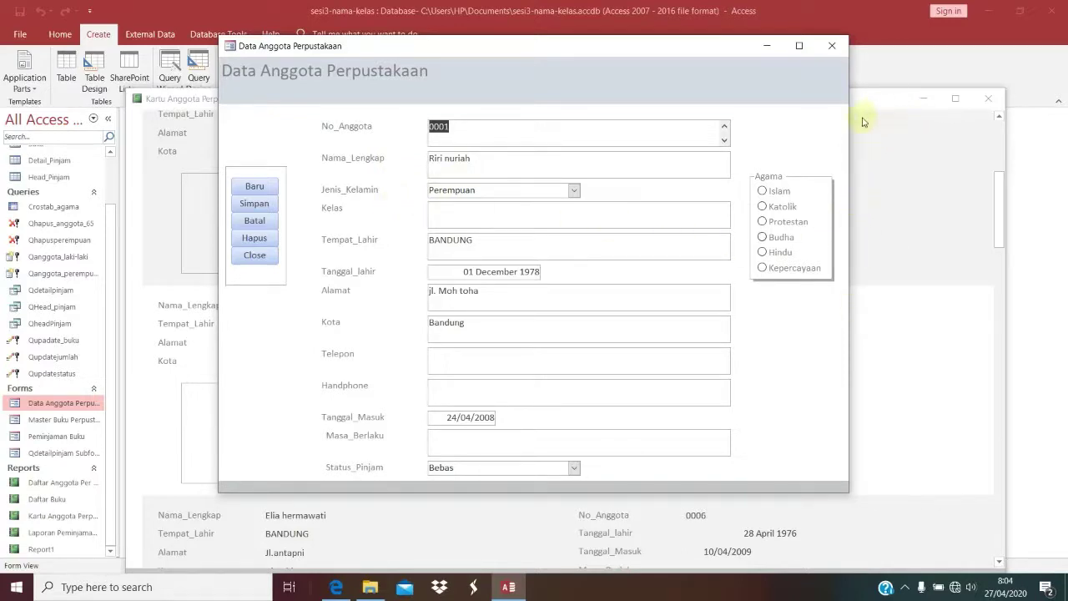
Step: Close the member card report and put the Data Anggota Perpustakaan form in Design View
{"action": "right_click", "coordinate": [820, 115]}
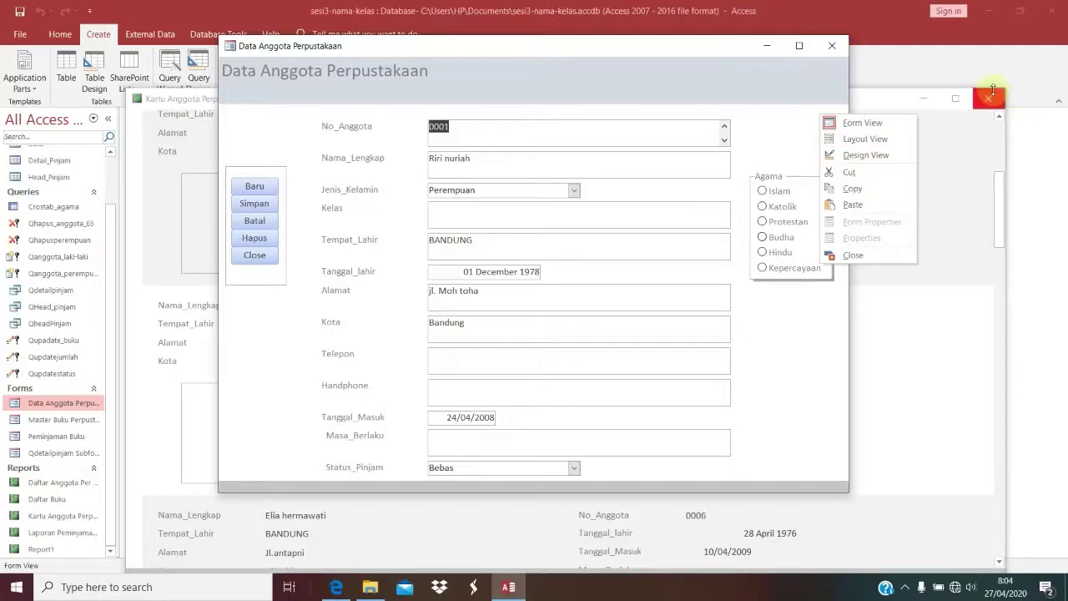
{"action": "left_click", "coordinate": [993, 90]}
{"action": "right_click", "coordinate": [821, 125]}
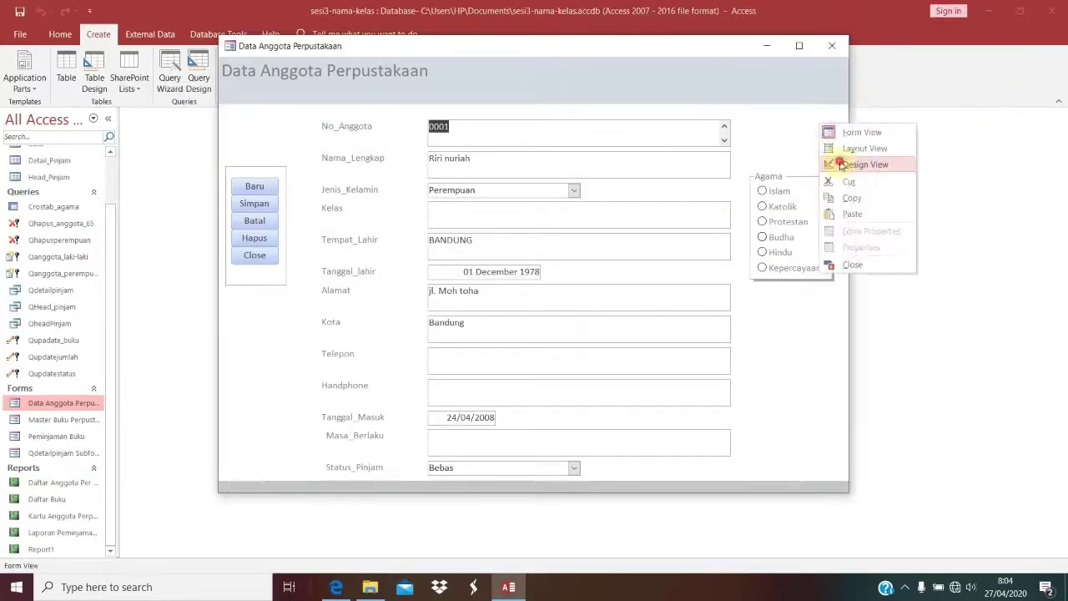
{"action": "left_click", "coordinate": [859, 165]}
Step: Add the foto field beside the address fields, with its label above an enlarged photo box
{"action": "scroll", "coordinate": [714, 372], "scroll_direction": "down", "scroll_amount": 5}
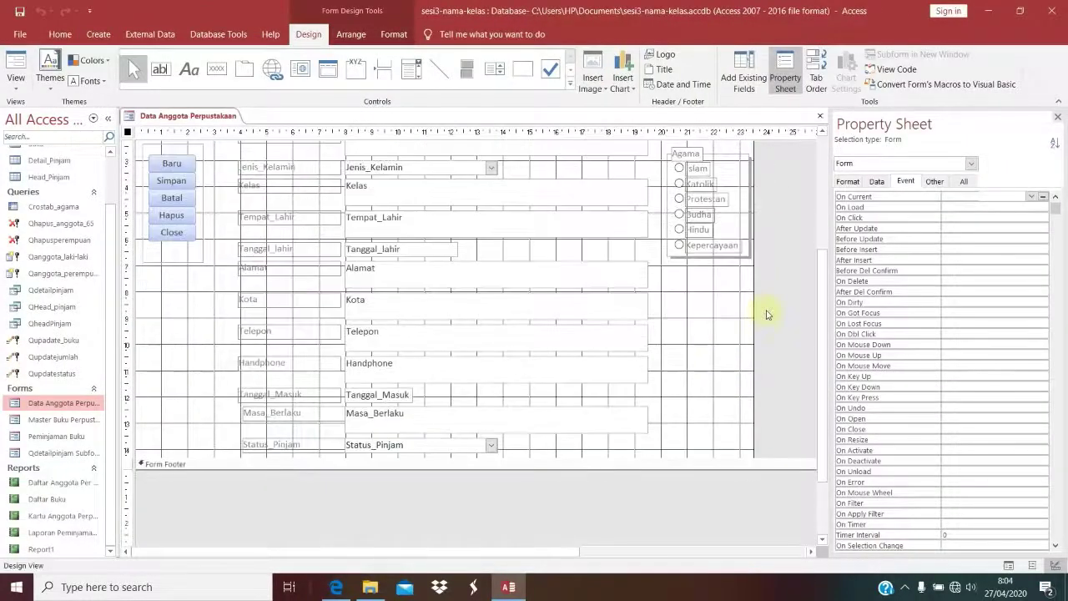
{"action": "left_click", "coordinate": [740, 75]}
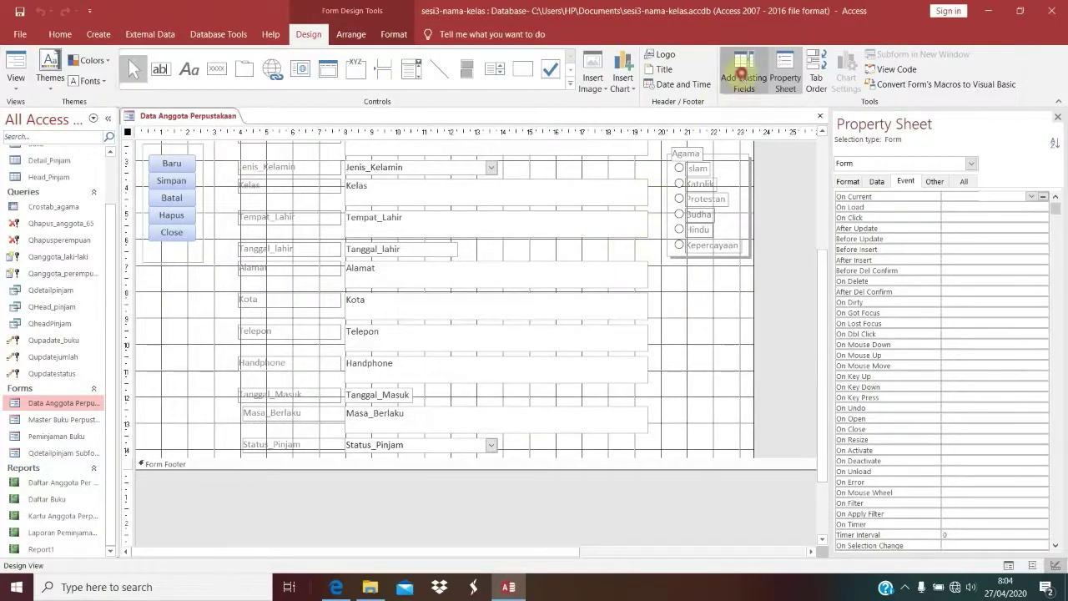
{"action": "left_click_drag", "start_coordinate": [884, 319], "coordinate": [691, 337]}
{"action": "left_click", "coordinate": [622, 345]}
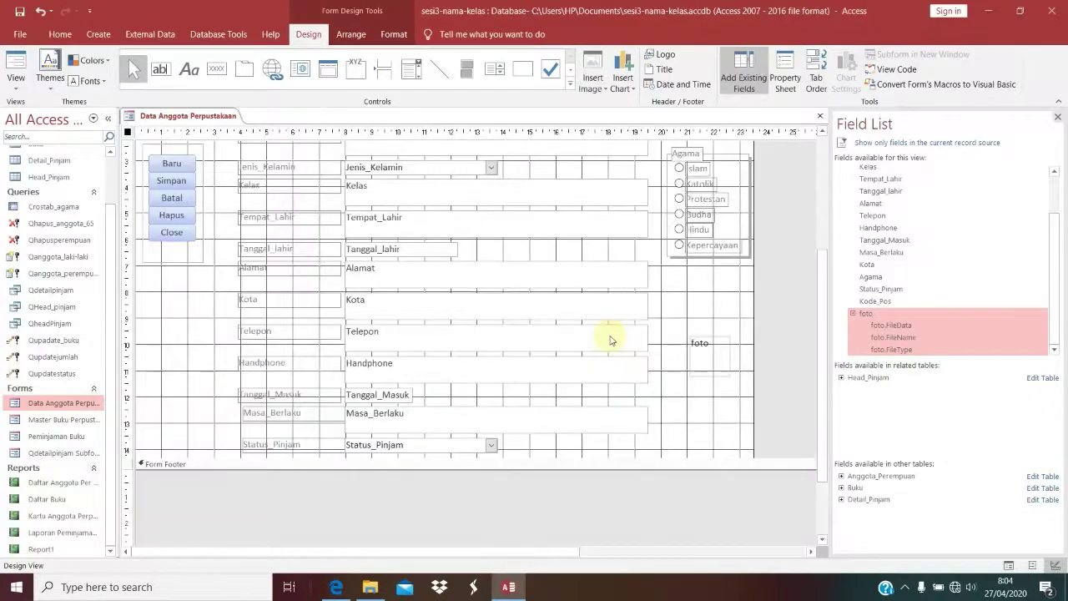
{"action": "left_click_drag", "start_coordinate": [610, 337], "coordinate": [689, 302]}
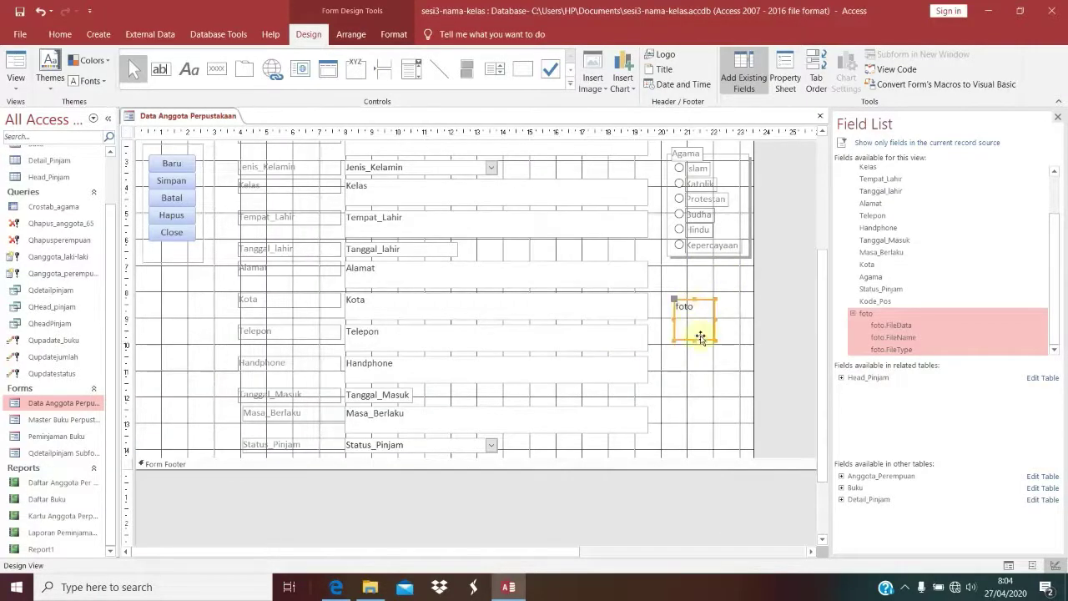
{"action": "left_click_drag", "start_coordinate": [711, 339], "coordinate": [709, 401]}
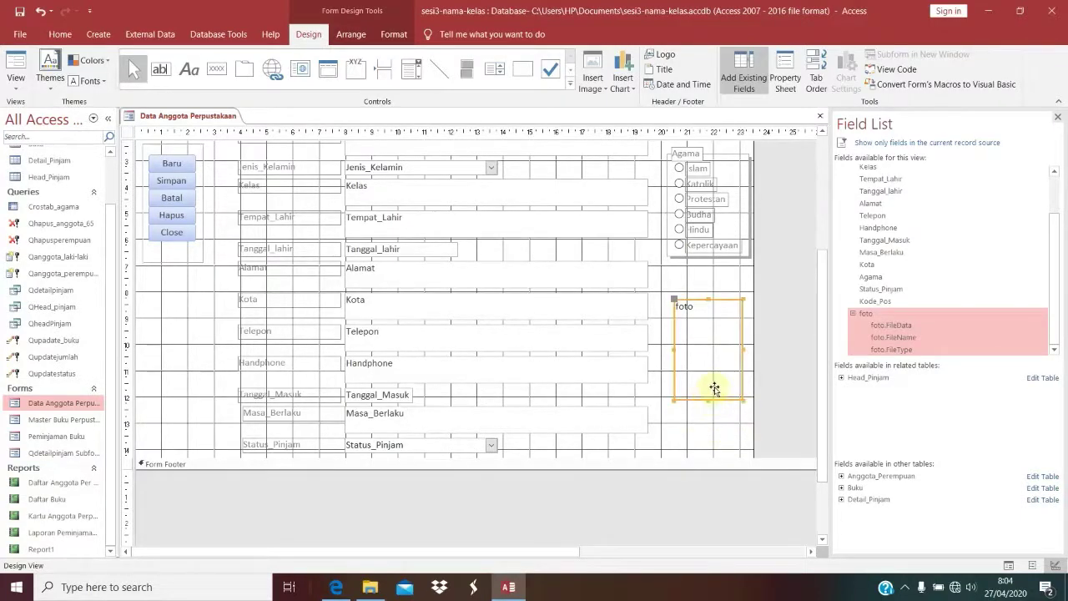
Step: Return the Data Anggota Perpustakaan form to Form View
{"action": "scroll", "coordinate": [710, 386], "scroll_direction": "up", "scroll_amount": 2}
{"action": "scroll", "coordinate": [222, 179], "scroll_direction": "up", "scroll_amount": 3}
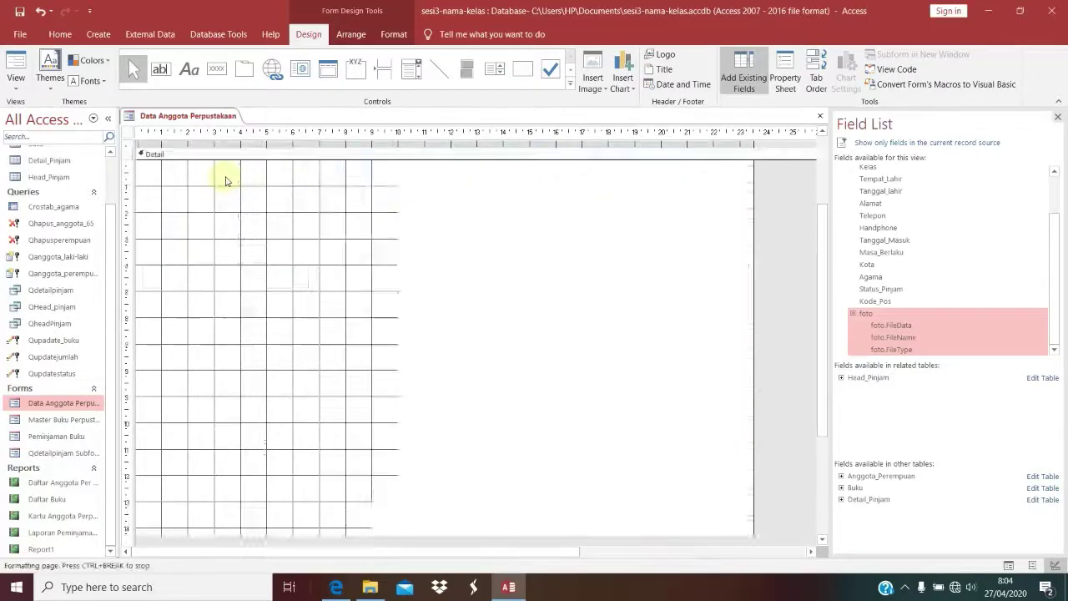
{"action": "left_click", "coordinate": [218, 34]}
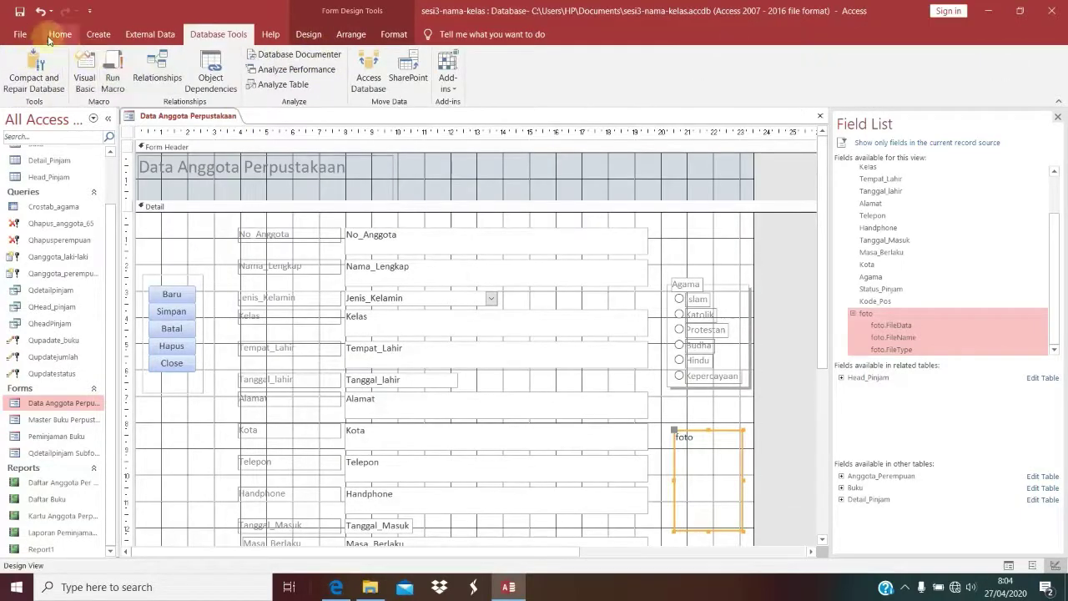
{"action": "left_click", "coordinate": [25, 52]}
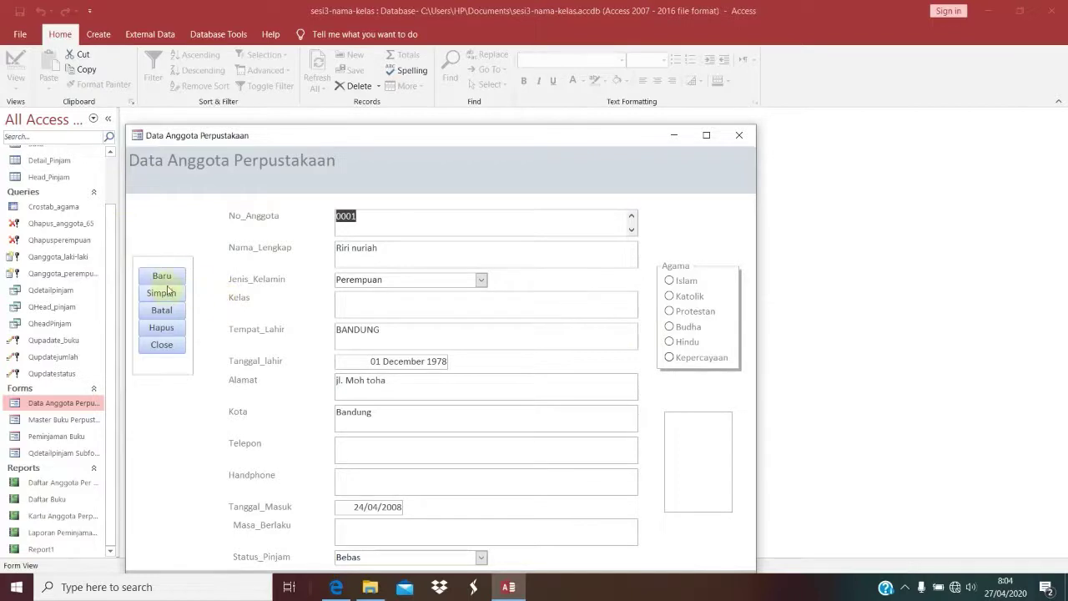
Step: Start new member 0016 with the full name, gender Laki-Laki, class 2KA and religion Islam
{"action": "left_click", "coordinate": [163, 276]}
{"action": "left_click", "coordinate": [353, 217]}
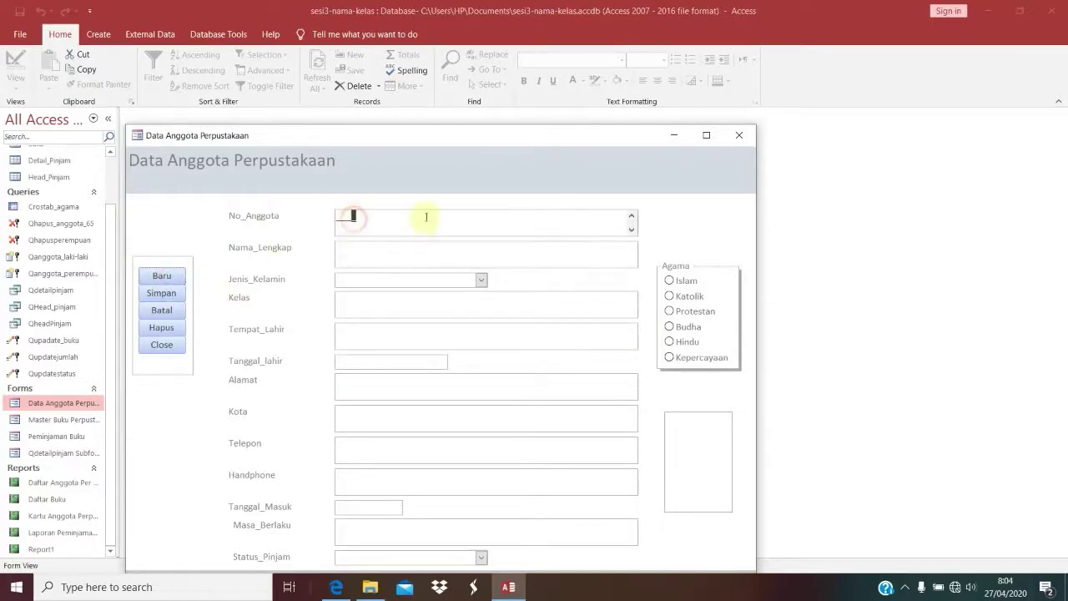
{"action": "key", "text": "Left"}
{"action": "key", "text": "Tab"}
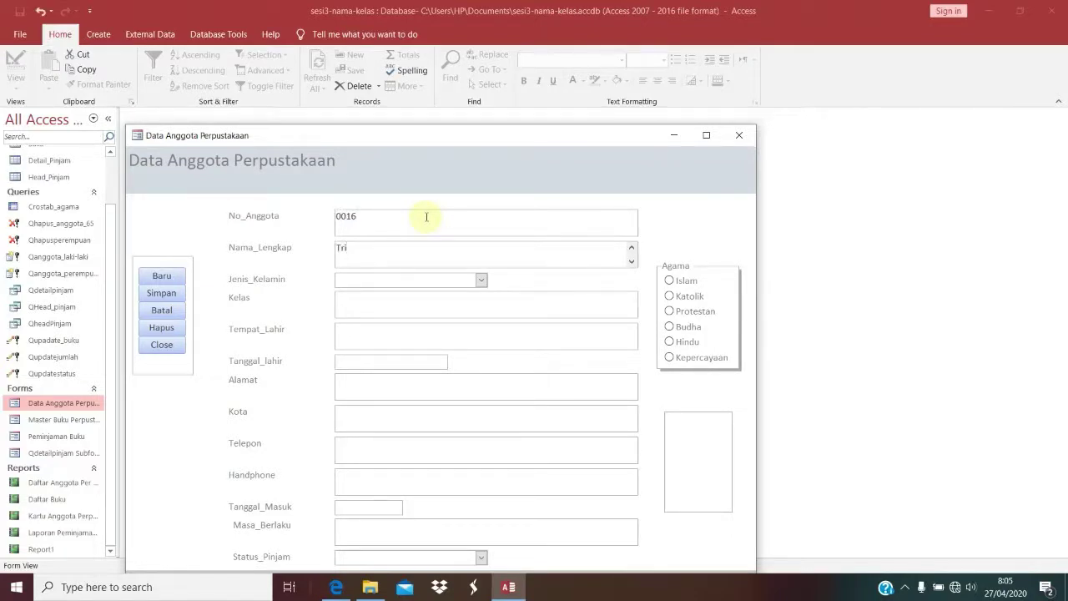
{"action": "key", "text": "Tab"}
{"action": "left_click", "coordinate": [484, 280]}
{"action": "left_click", "coordinate": [453, 289]}
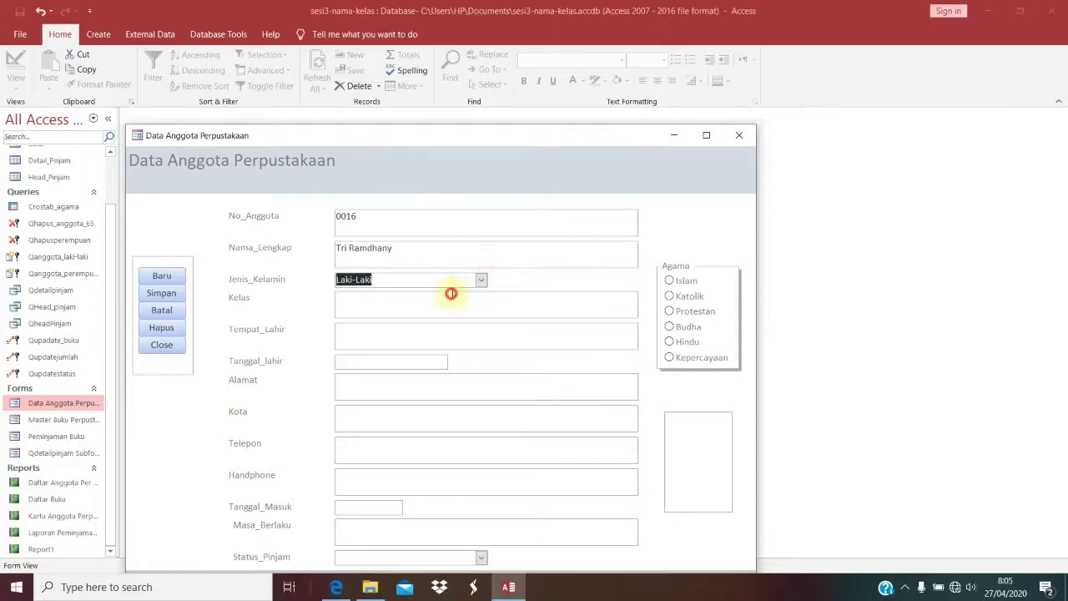
{"action": "left_click", "coordinate": [400, 306]}
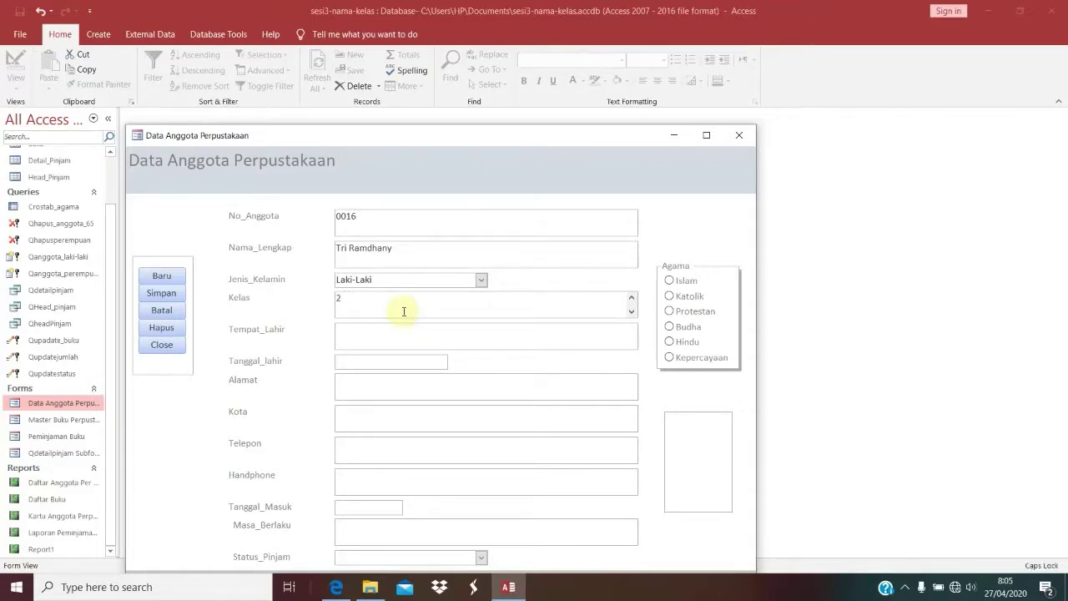
{"action": "left_click", "coordinate": [679, 287]}
{"action": "left_click", "coordinate": [438, 335]}
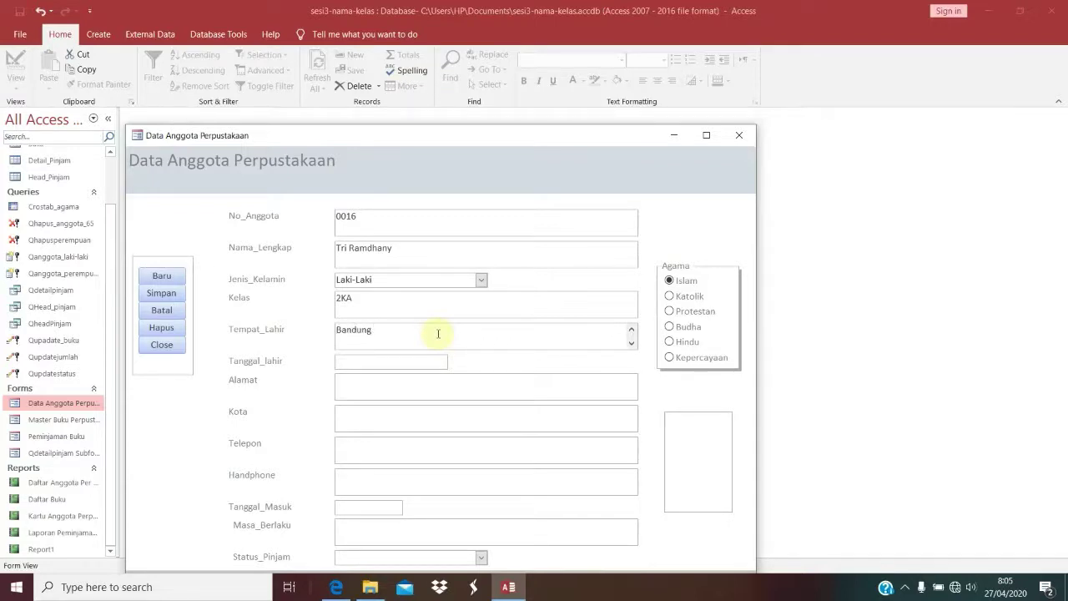
{"action": "left_click", "coordinate": [396, 363]}
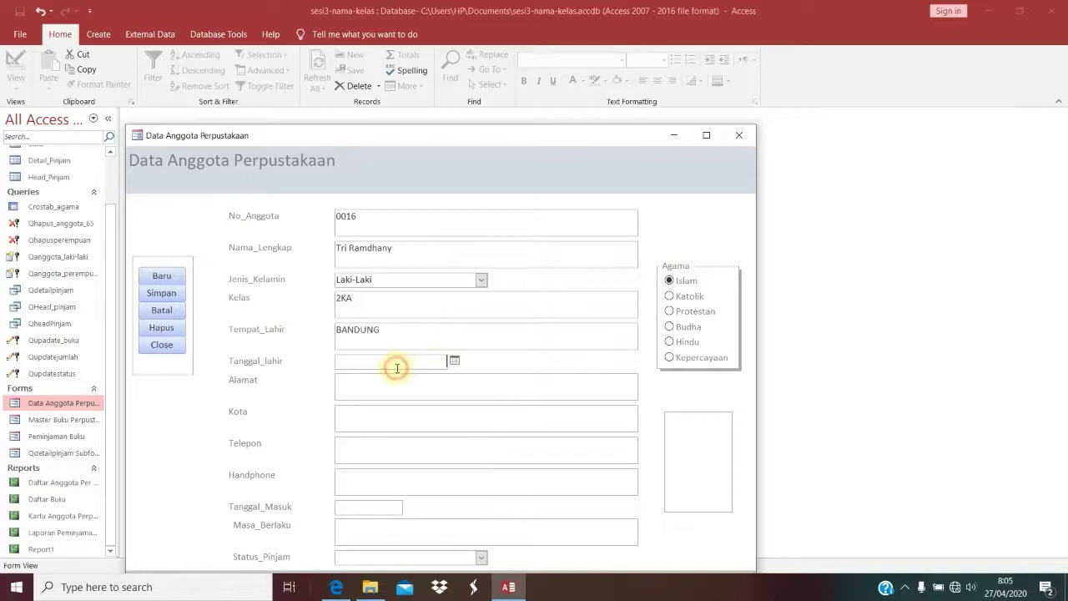
{"action": "left_click", "coordinate": [453, 360]}
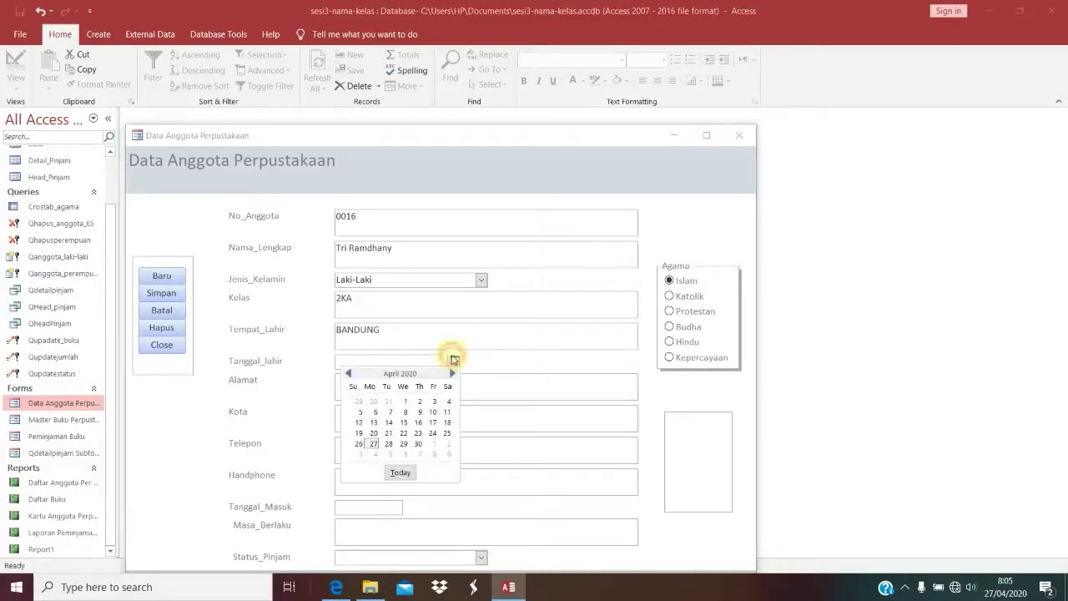
{"action": "left_click", "coordinate": [404, 424]}
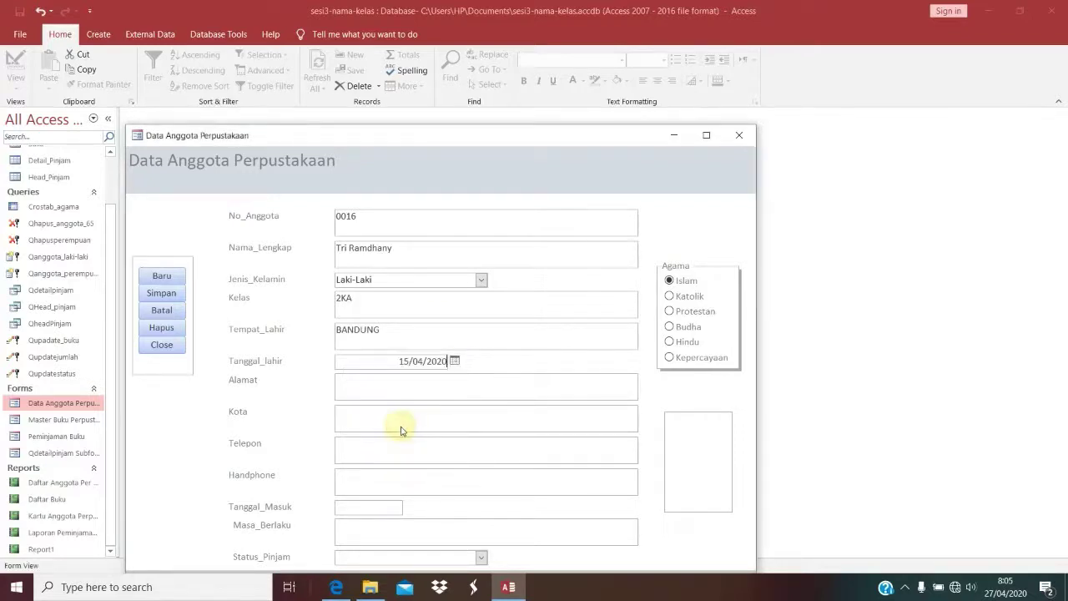
{"action": "left_click", "coordinate": [454, 360]}
{"action": "left_click", "coordinate": [451, 374]}
{"action": "left_click", "coordinate": [451, 374]}
{"action": "left_click", "coordinate": [451, 374]}
{"action": "left_click", "coordinate": [451, 374]}
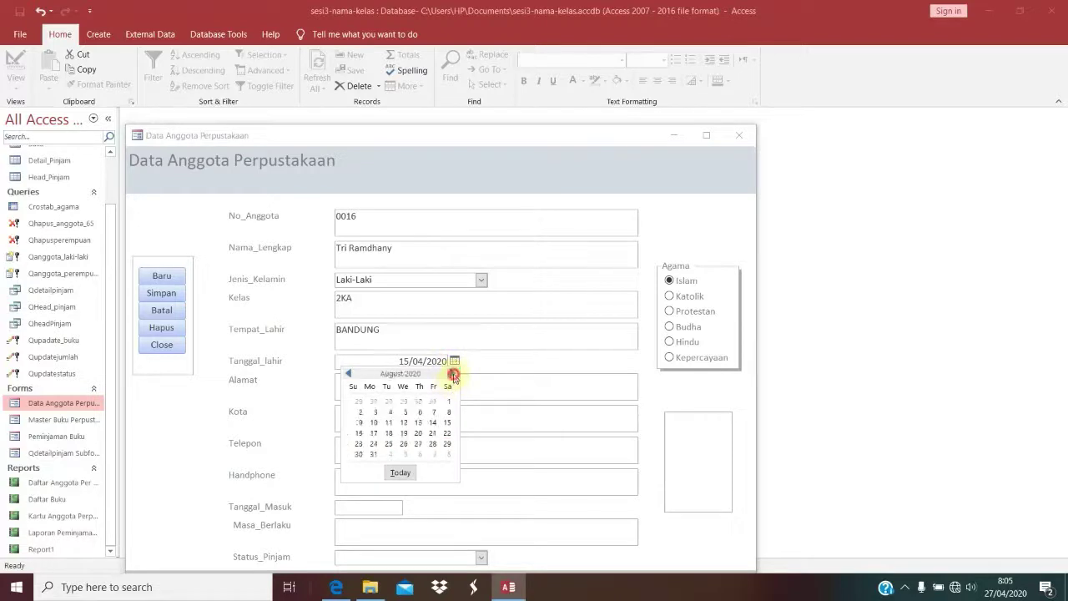
{"action": "left_click", "coordinate": [451, 374]}
{"action": "left_click", "coordinate": [451, 374]}
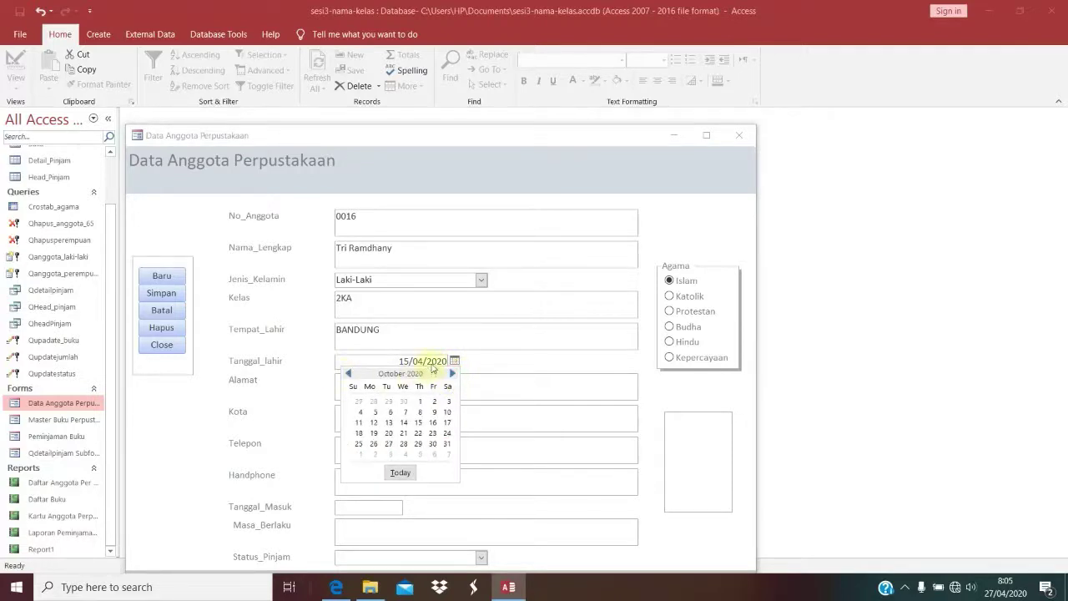
{"action": "left_click", "coordinate": [432, 361]}
{"action": "double_click", "coordinate": [428, 362]}
{"action": "type", "text": "199"}
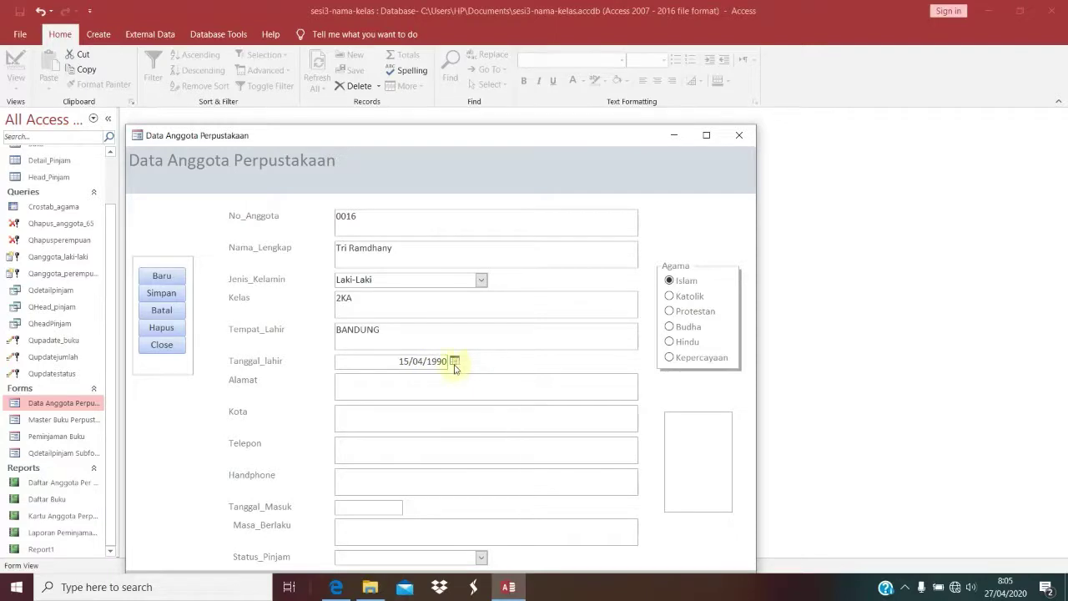
Step: Fill in the member's address, city, phone number and mobile number
{"action": "left_click", "coordinate": [429, 377]}
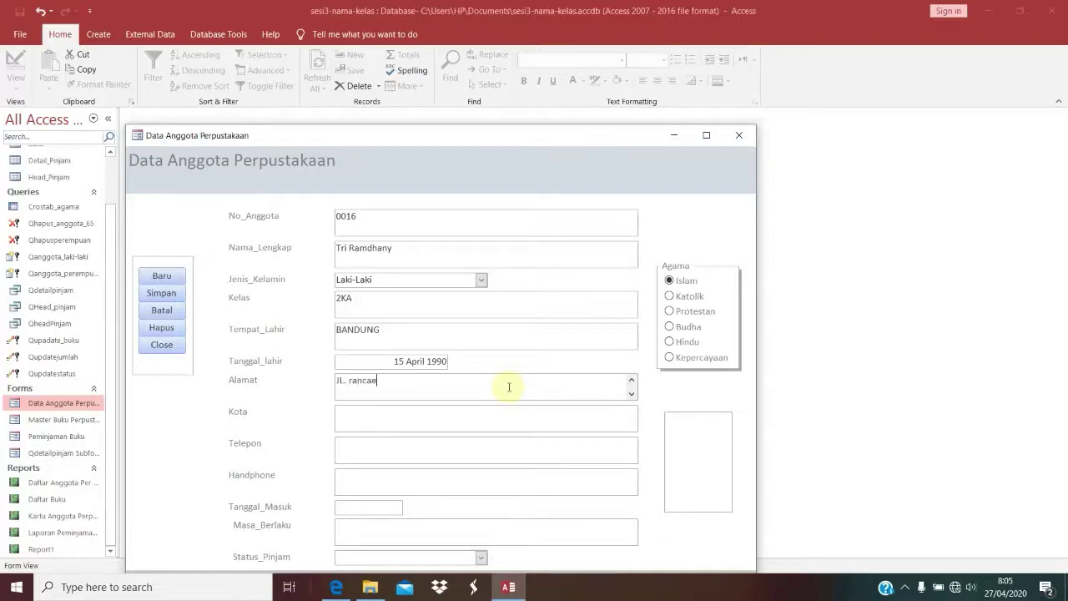
{"action": "left_click", "coordinate": [381, 419]}
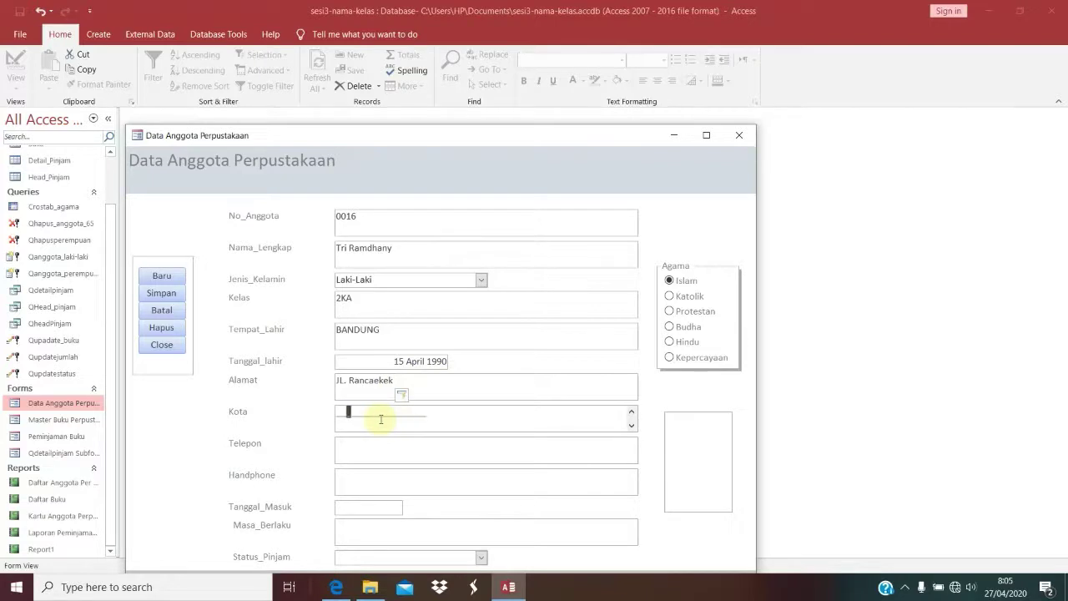
{"action": "type", "text": "Bandung"}
{"action": "left_click", "coordinate": [371, 444]}
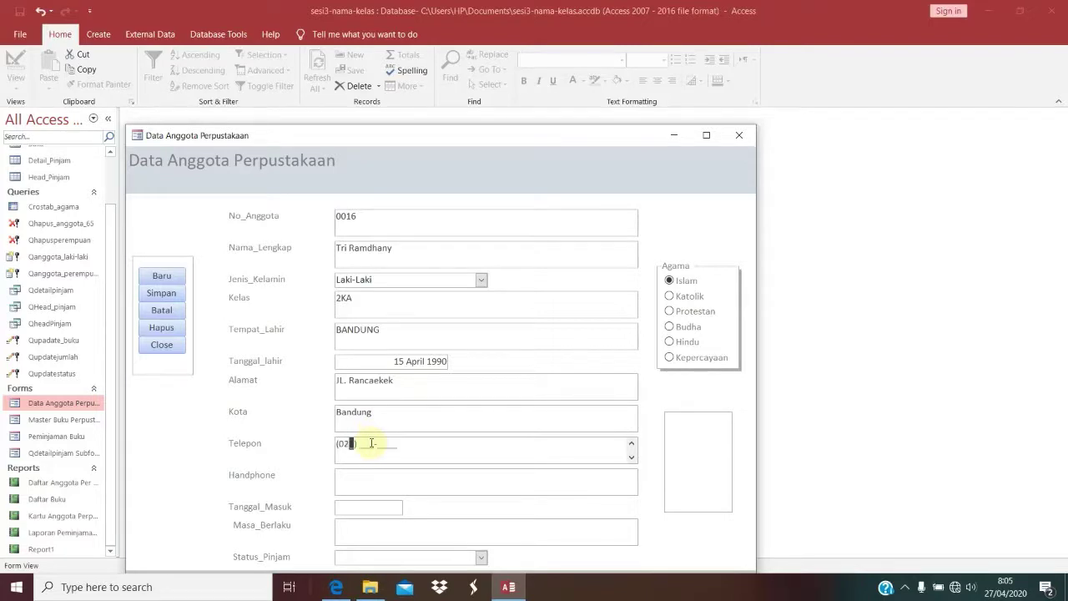
{"action": "left_click", "coordinate": [371, 474]}
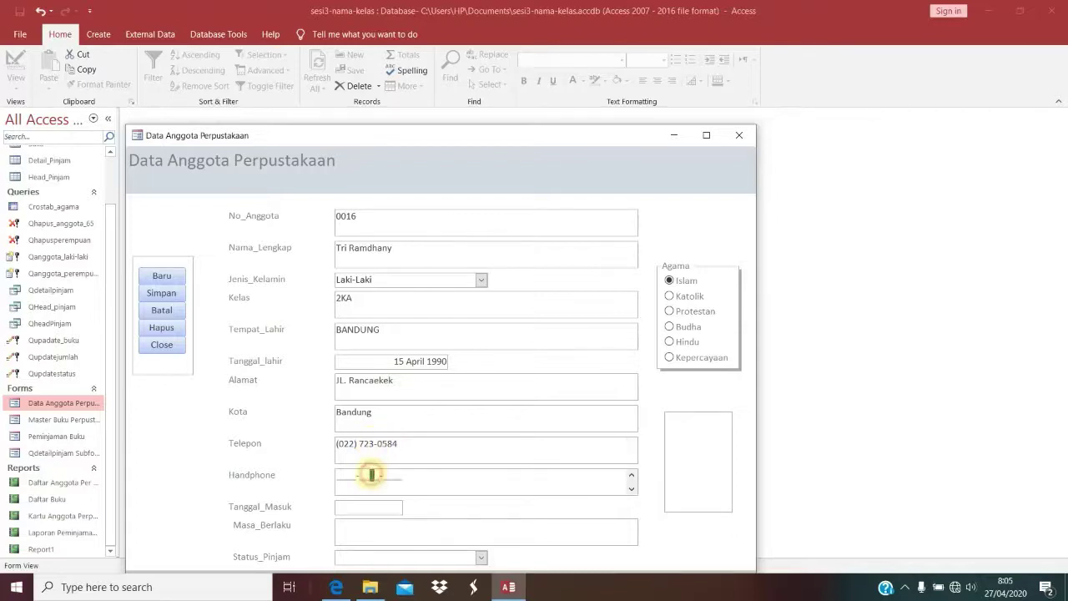
{"action": "double_click", "coordinate": [422, 472]}
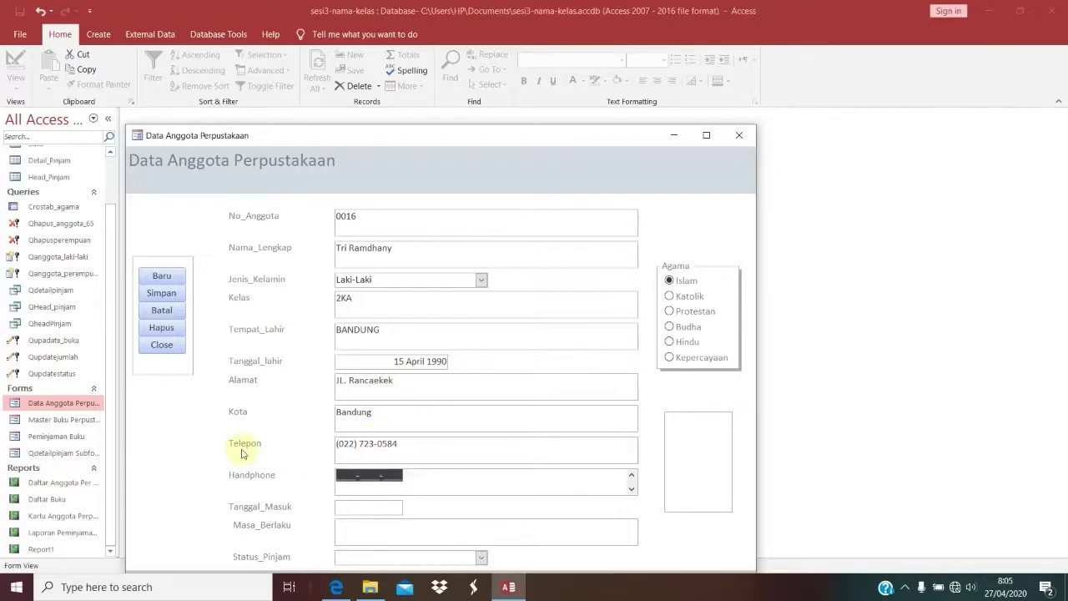
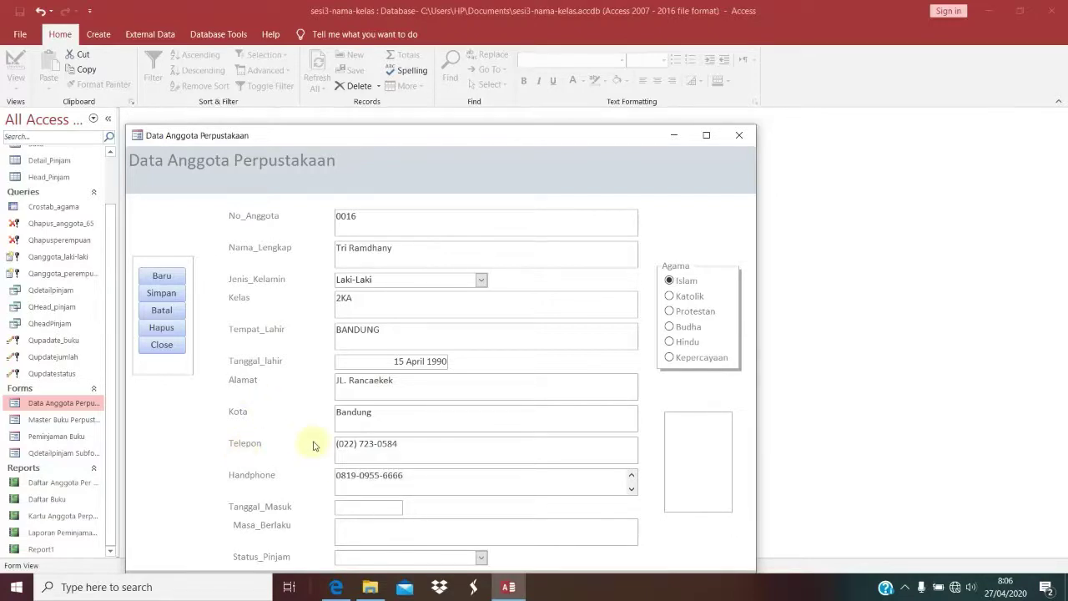
Step: Set Tanggal_Masuk to 27/04/2020, Masa_Berlaku to '1 Tahub' and Status_Pinjam to Bebas
{"action": "left_click", "coordinate": [353, 513]}
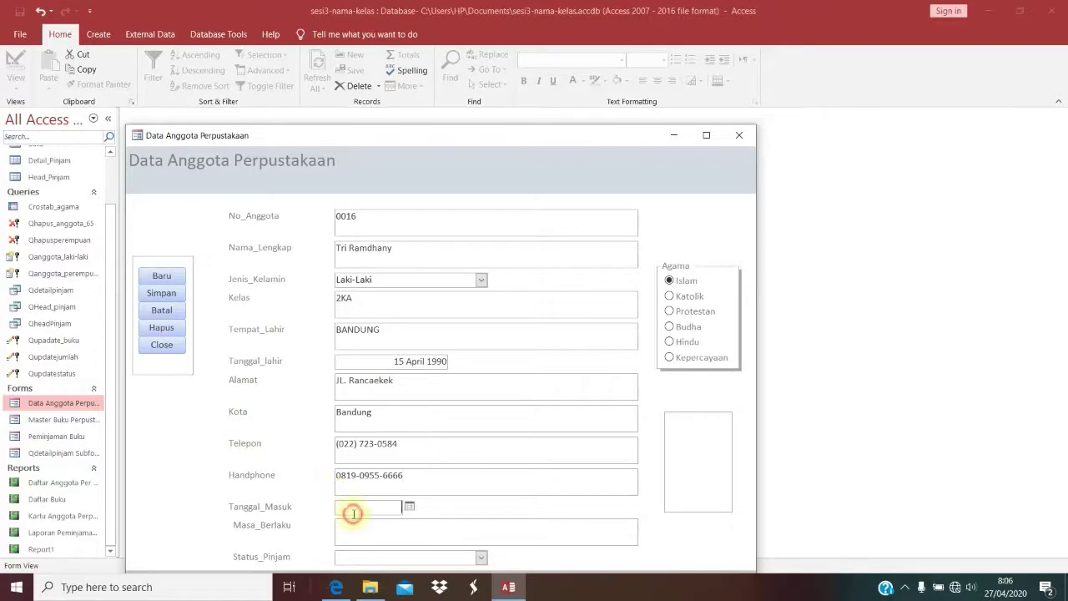
{"action": "left_click", "coordinate": [409, 506]}
{"action": "left_click", "coordinate": [316, 532]}
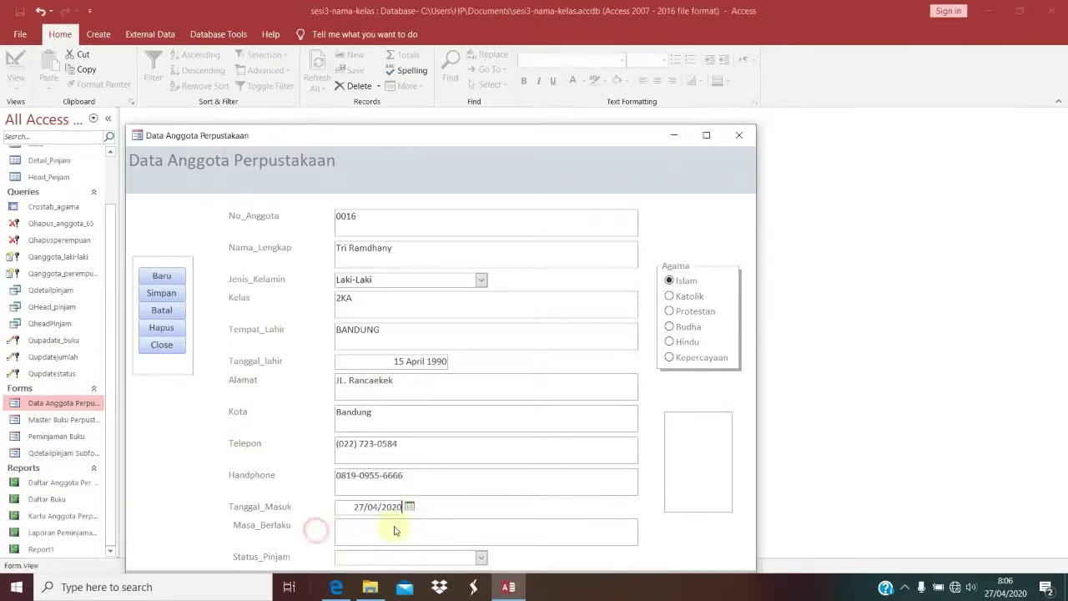
{"action": "left_click", "coordinate": [383, 540]}
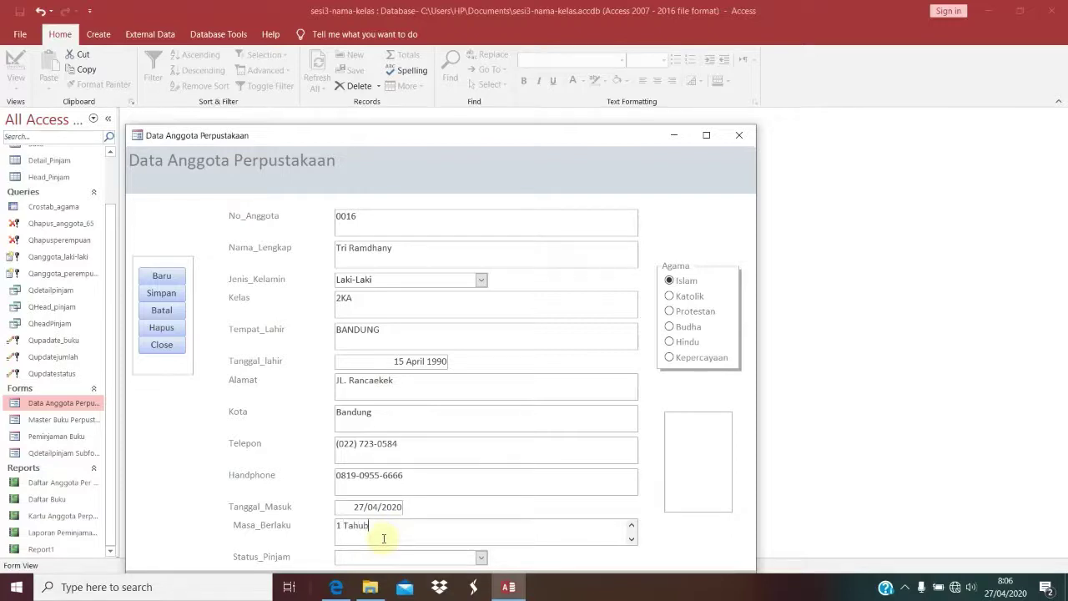
{"action": "type", "text": "1 Tahub"}
{"action": "left_click", "coordinate": [483, 558]}
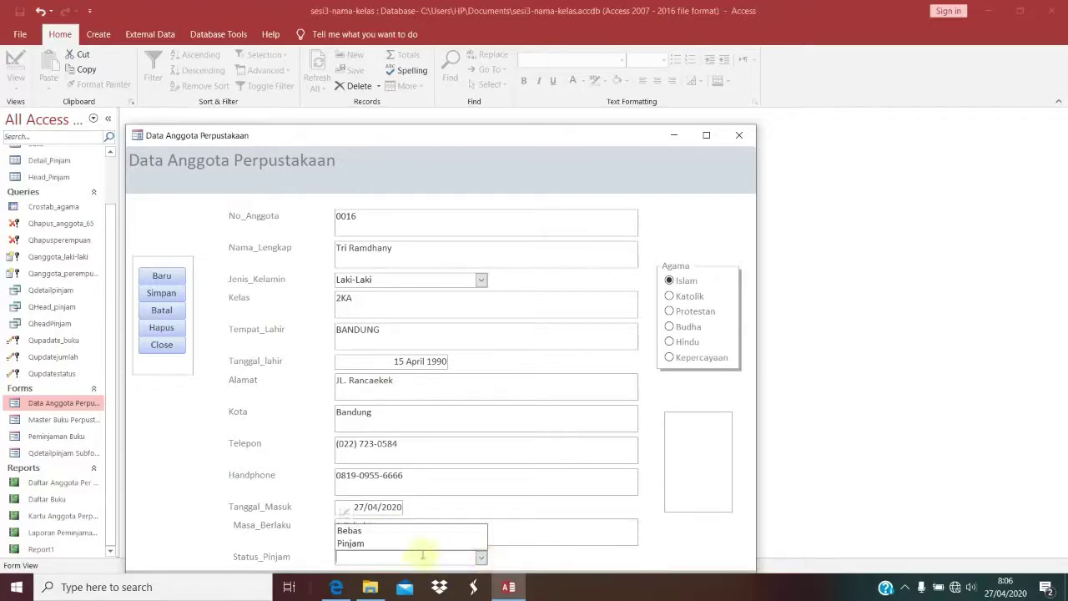
{"action": "left_click", "coordinate": [406, 535]}
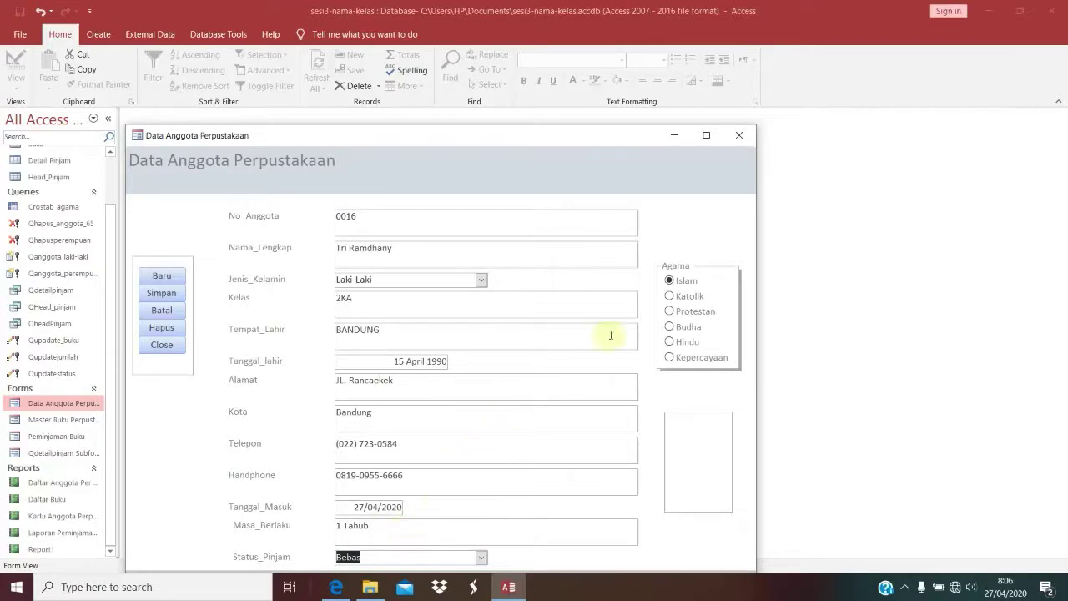
{"action": "left_click", "coordinate": [711, 437]}
Step: Open the photo Attachments dialog and browse drive D: to the Lamaran dosen 2019 folder
{"action": "left_click", "coordinate": [700, 396]}
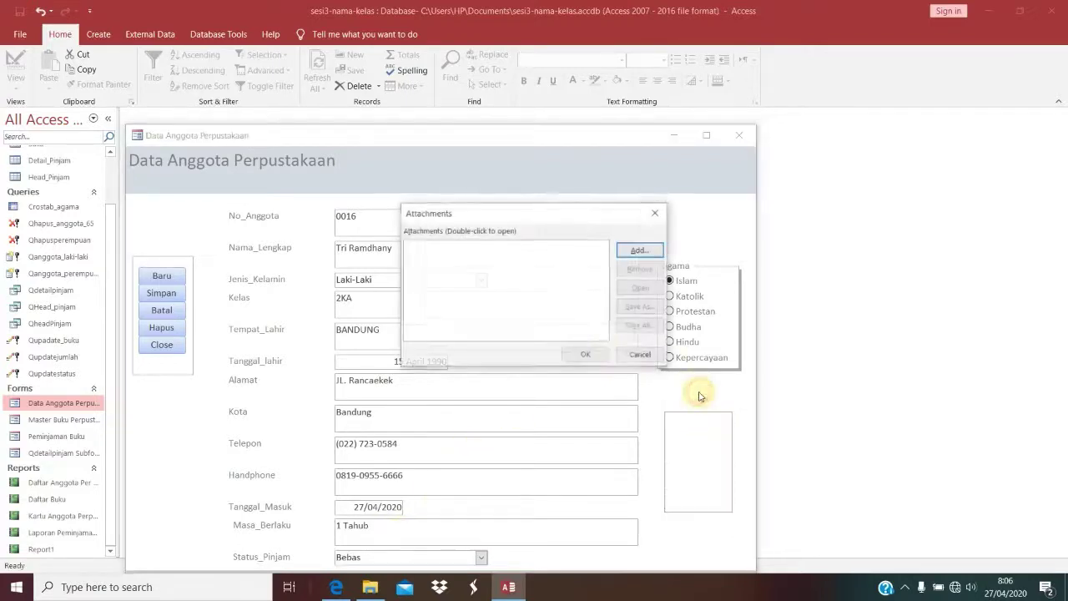
{"action": "left_click", "coordinate": [640, 251]}
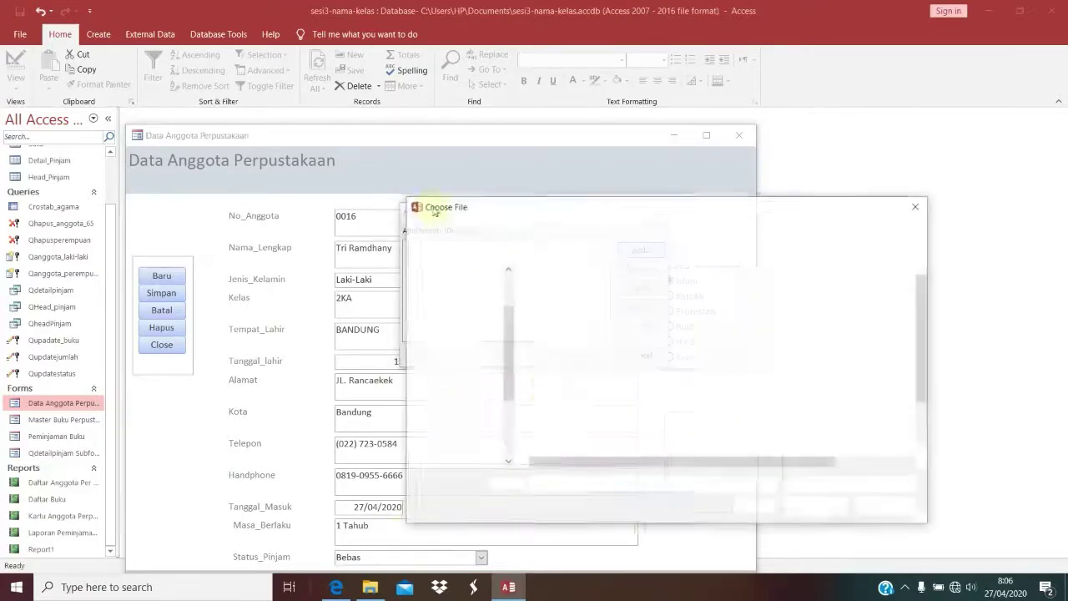
{"action": "scroll", "coordinate": [511, 349], "scroll_direction": "down", "scroll_amount": 3}
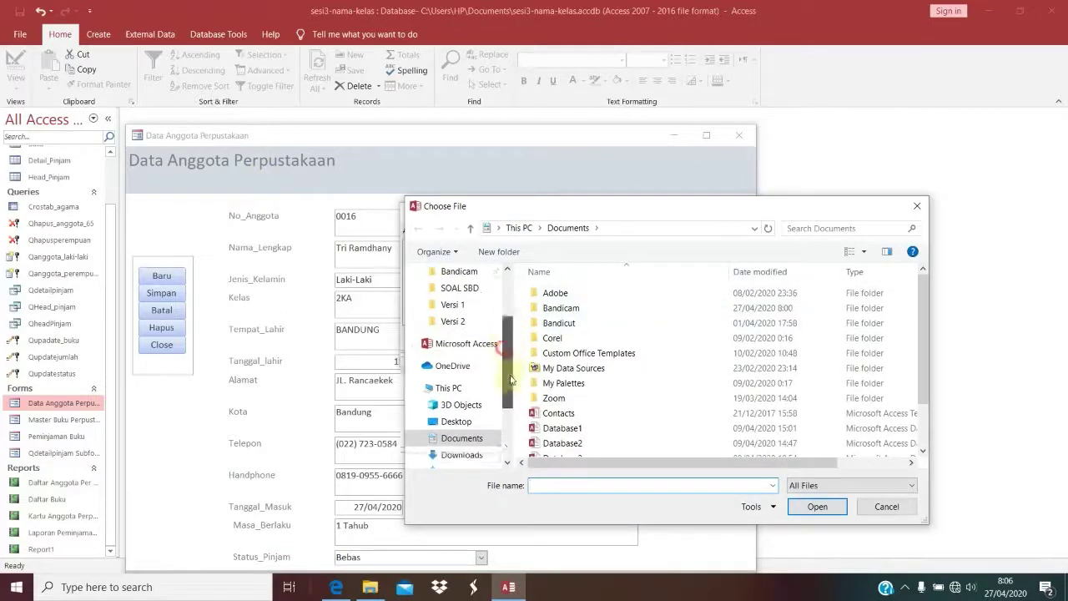
{"action": "left_click", "coordinate": [457, 427]}
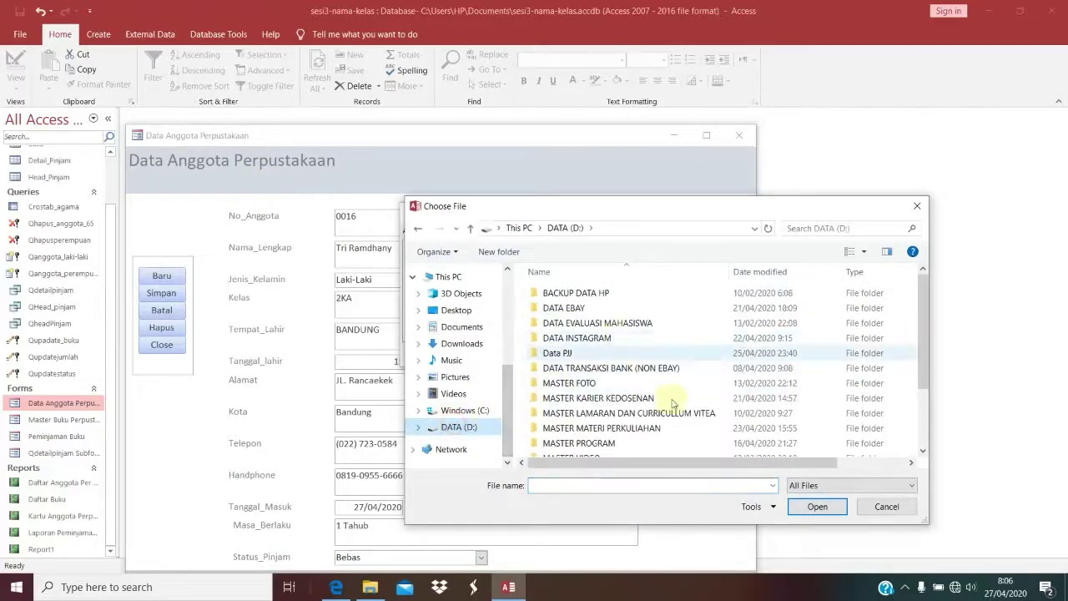
{"action": "left_click", "coordinate": [626, 395]}
{"action": "double_click", "coordinate": [626, 395]}
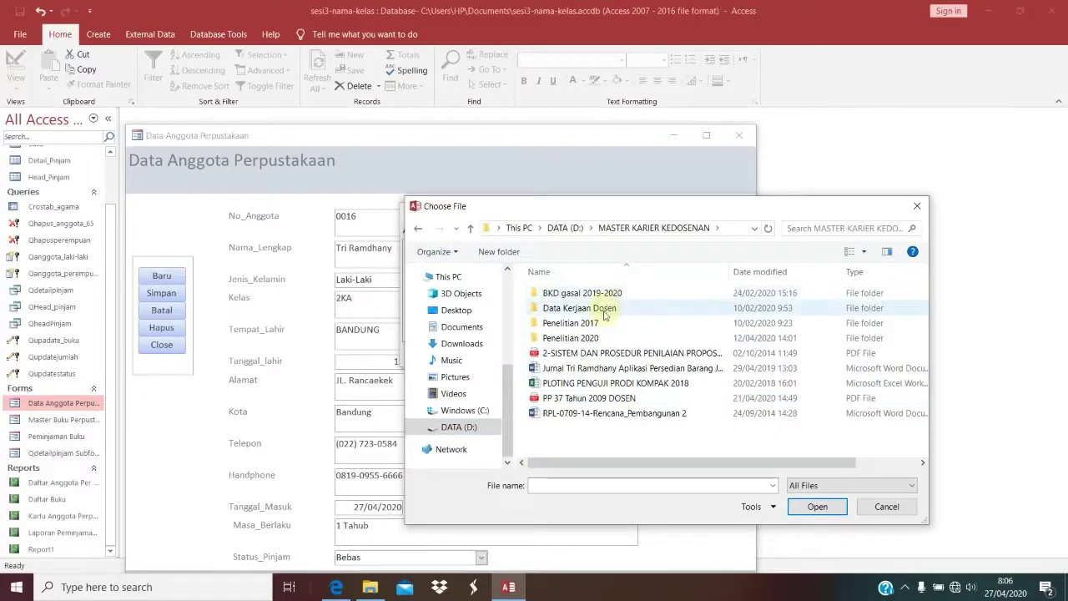
{"action": "double_click", "coordinate": [663, 309]}
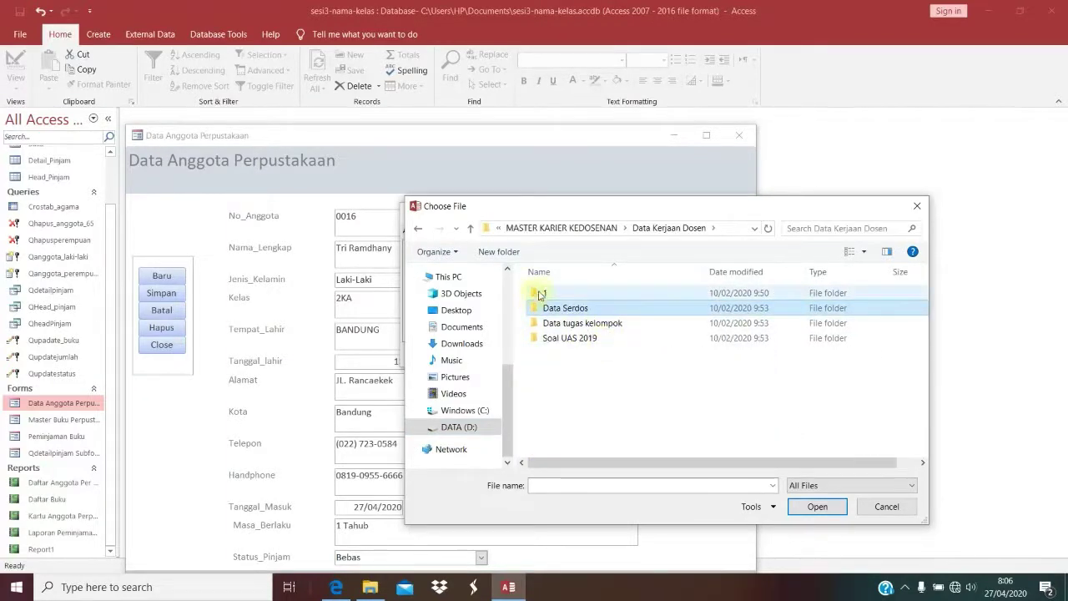
{"action": "left_click", "coordinate": [559, 229]}
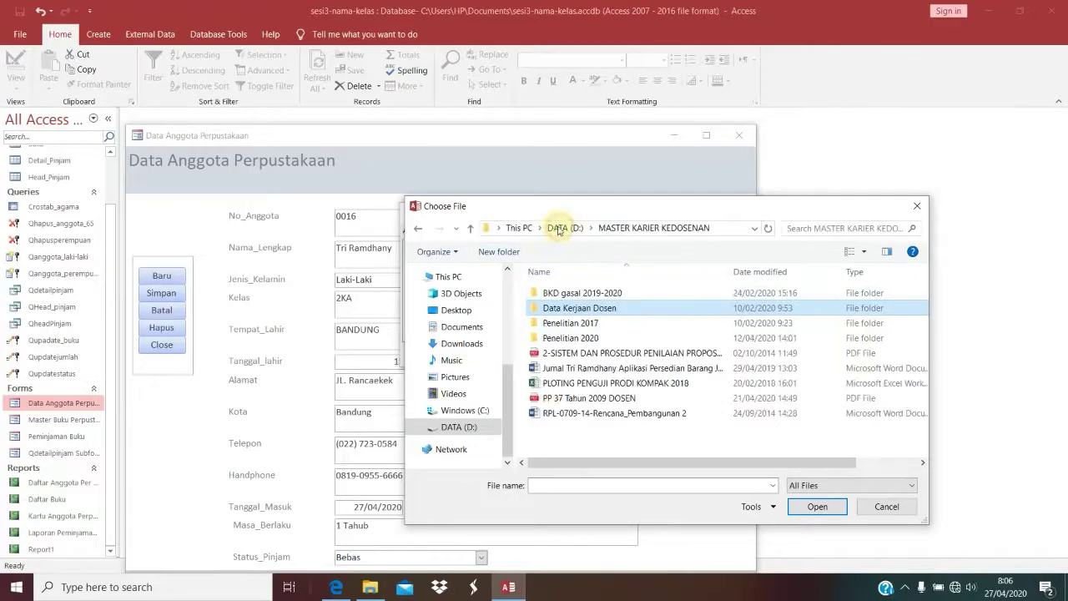
{"action": "left_click", "coordinate": [550, 229]}
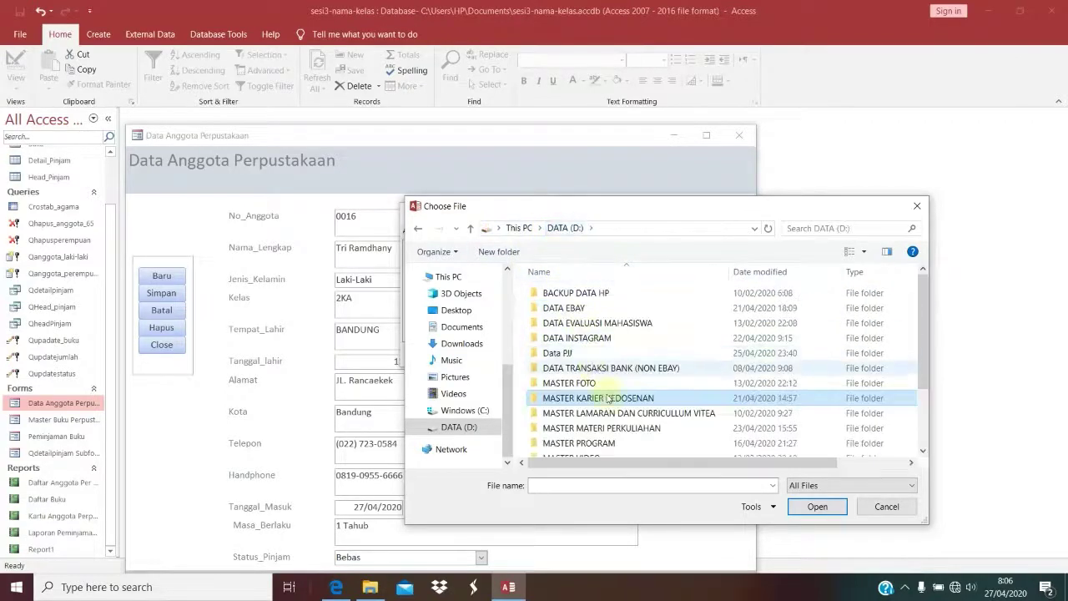
{"action": "scroll", "coordinate": [608, 407], "scroll_direction": "down", "scroll_amount": 2}
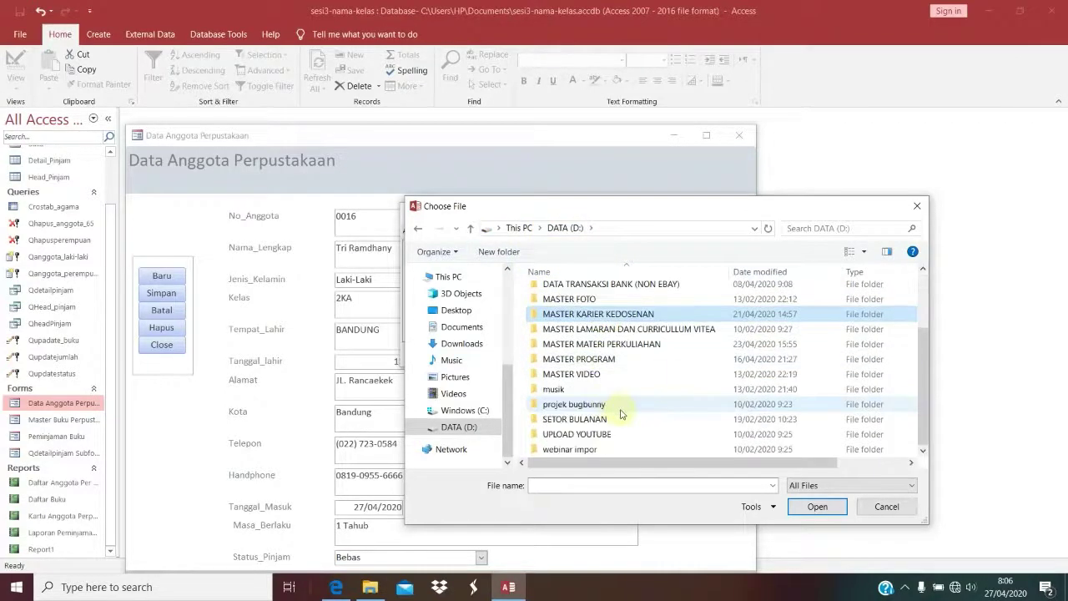
{"action": "double_click", "coordinate": [632, 330]}
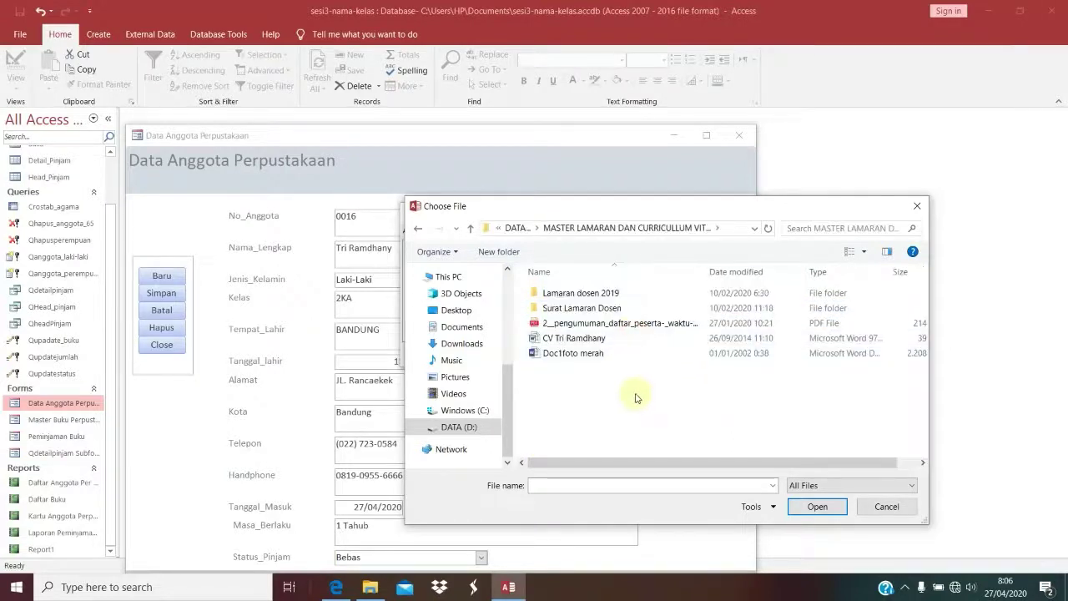
{"action": "double_click", "coordinate": [607, 294]}
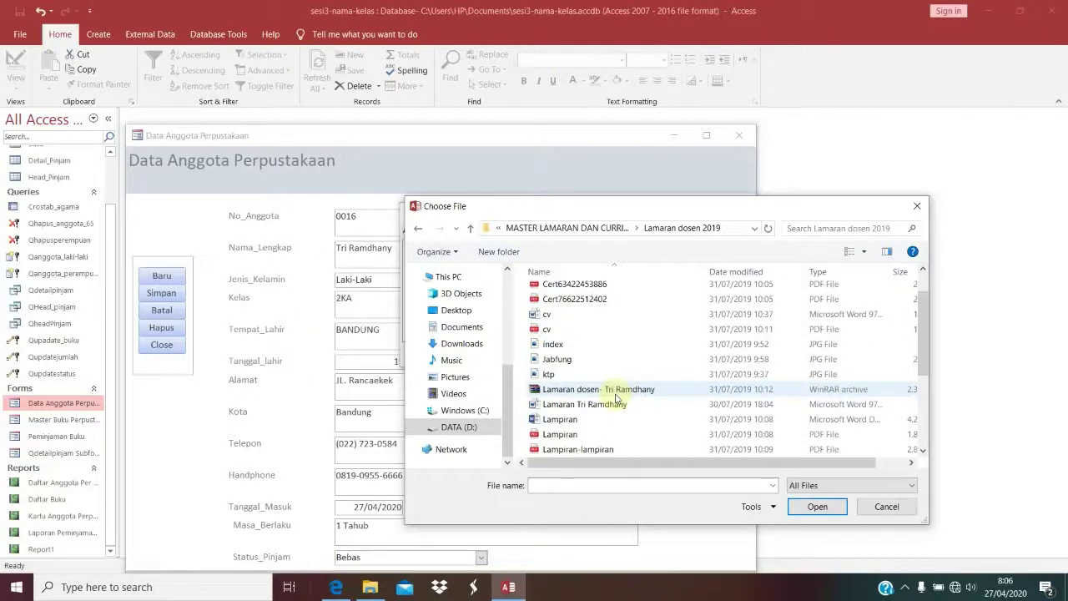
Step: Preview the image files in the folder to find a suitable member photo
{"action": "scroll", "coordinate": [616, 399], "scroll_direction": "down", "scroll_amount": 2}
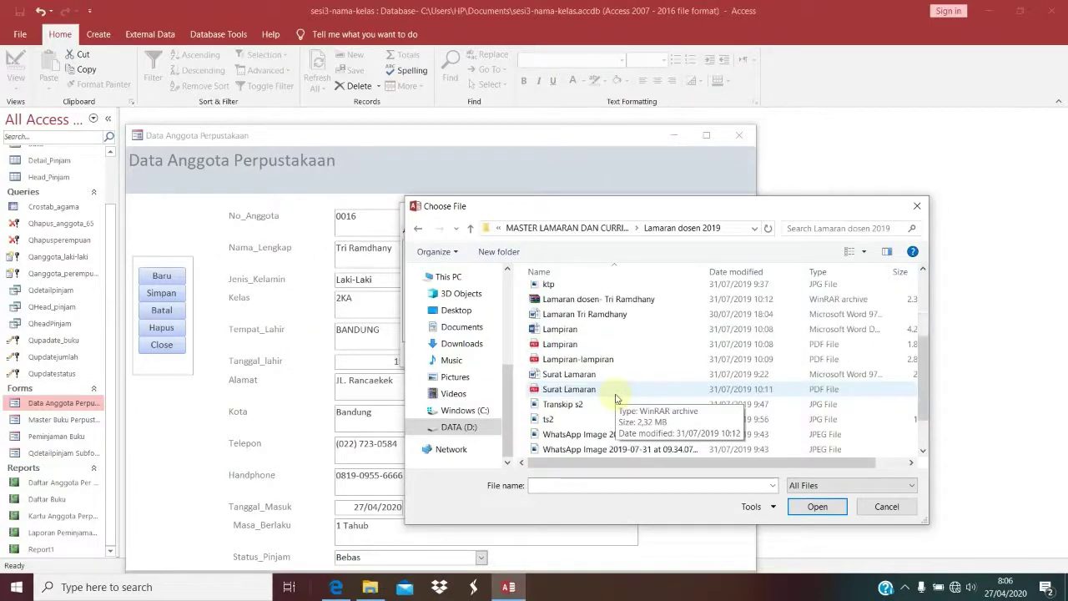
{"action": "scroll", "coordinate": [616, 399], "scroll_direction": "down", "scroll_amount": 1}
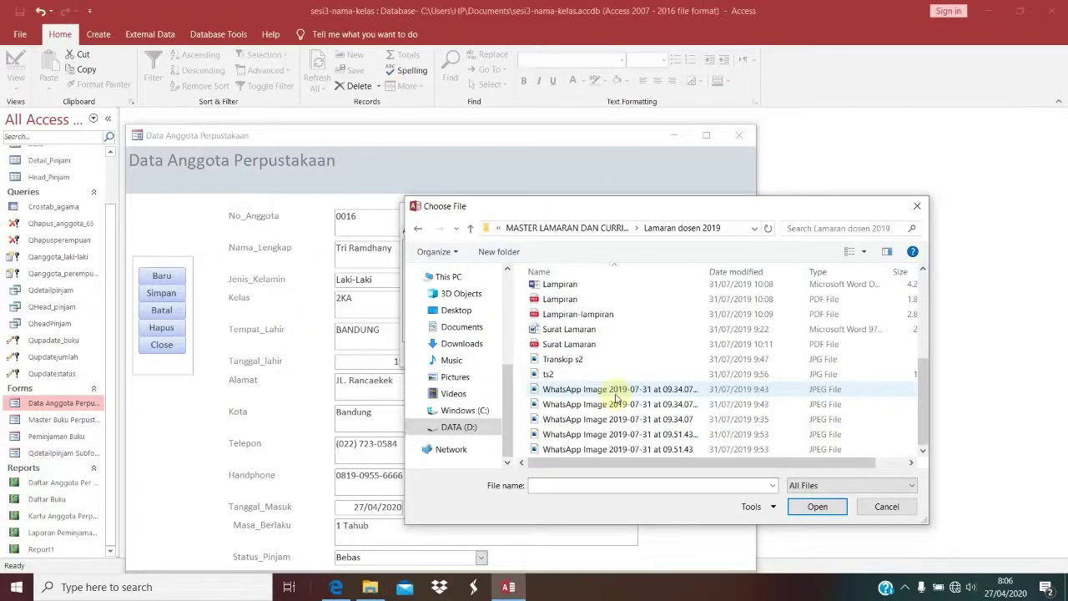
{"action": "left_click", "coordinate": [615, 392]}
{"action": "scroll", "coordinate": [616, 399], "scroll_direction": "up", "scroll_amount": 4}
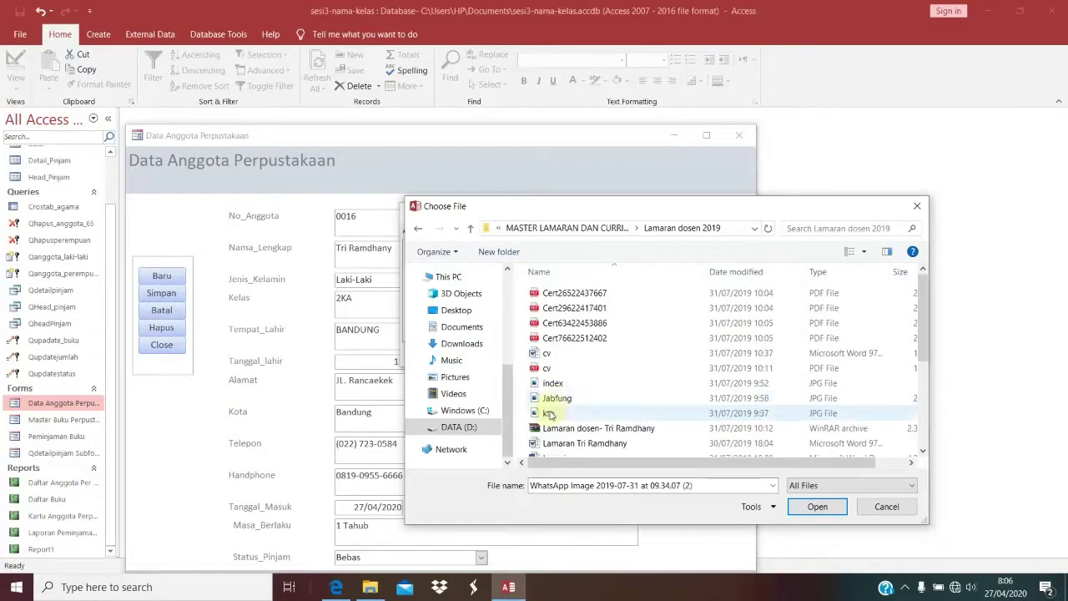
{"action": "left_click", "coordinate": [551, 386]}
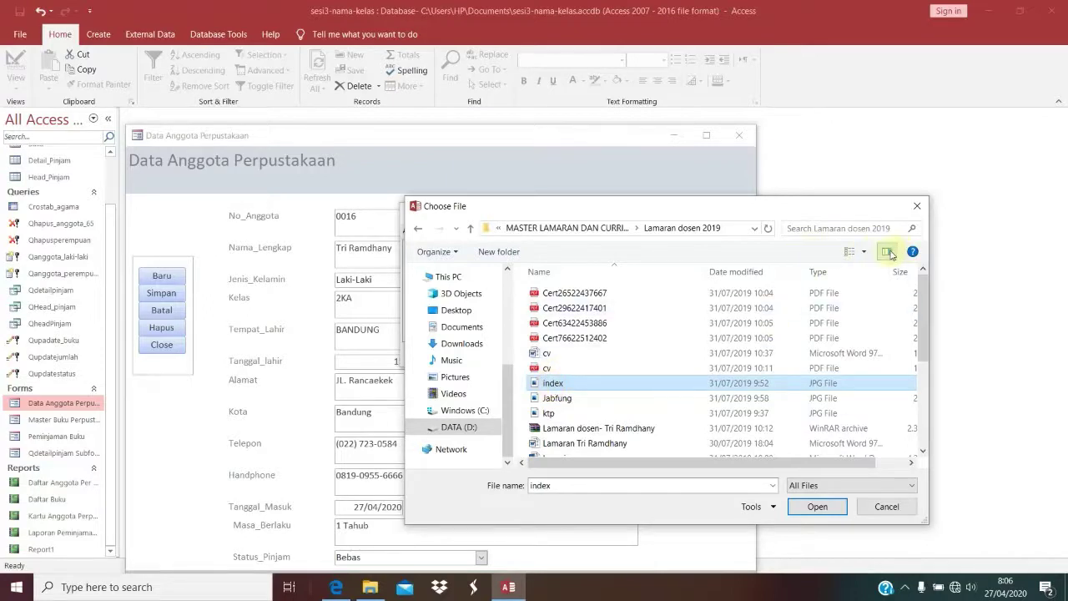
{"action": "left_click", "coordinate": [887, 251]}
{"action": "left_click", "coordinate": [555, 399]}
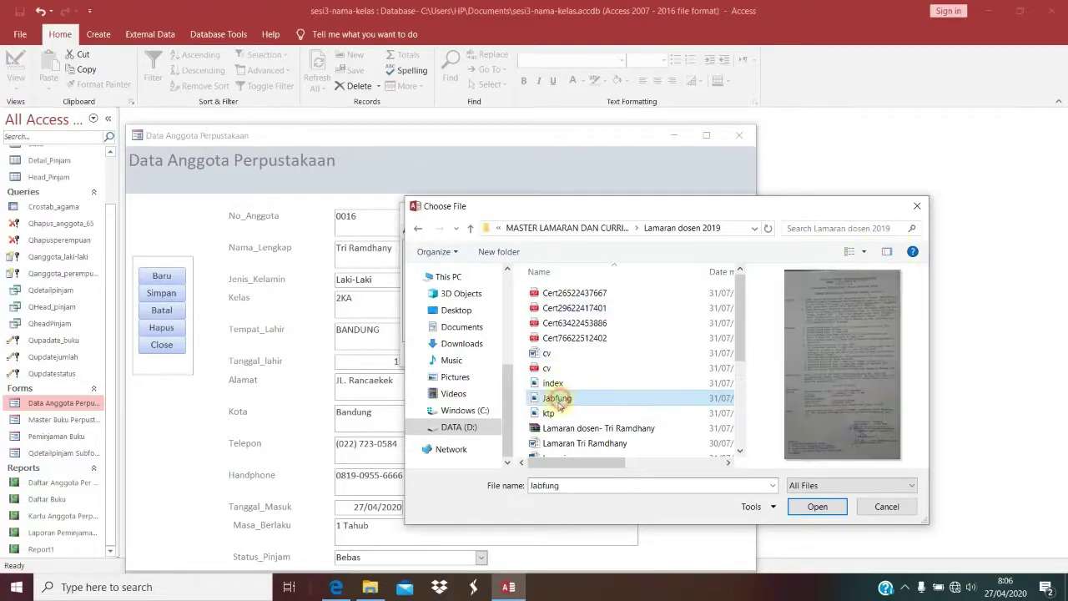
{"action": "left_click", "coordinate": [548, 413]}
{"action": "left_click", "coordinate": [560, 353]}
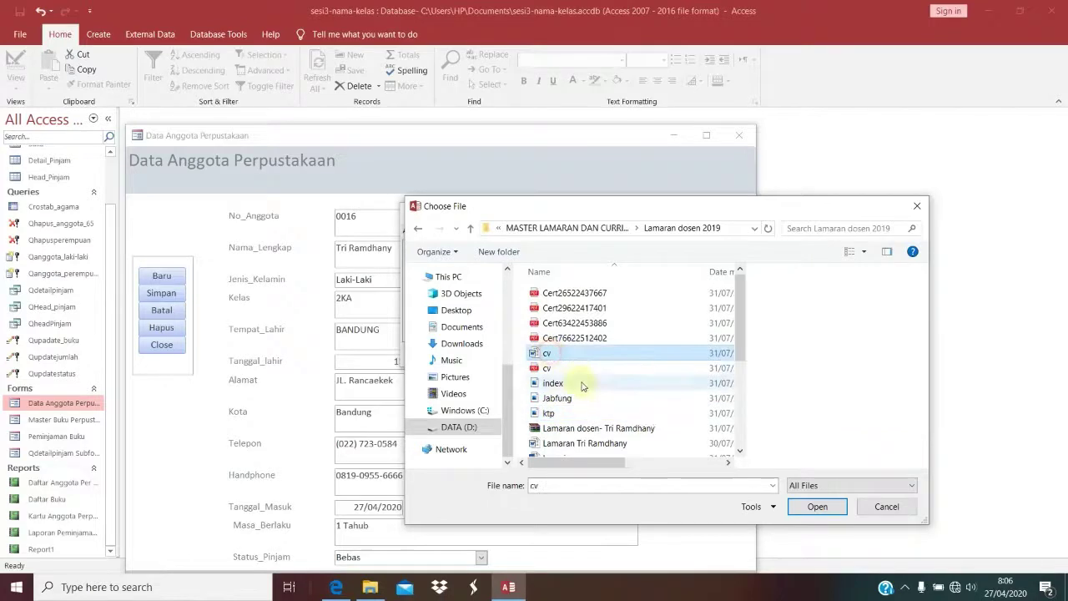
{"action": "scroll", "coordinate": [582, 386], "scroll_direction": "down", "scroll_amount": 5}
{"action": "left_click", "coordinate": [553, 374]}
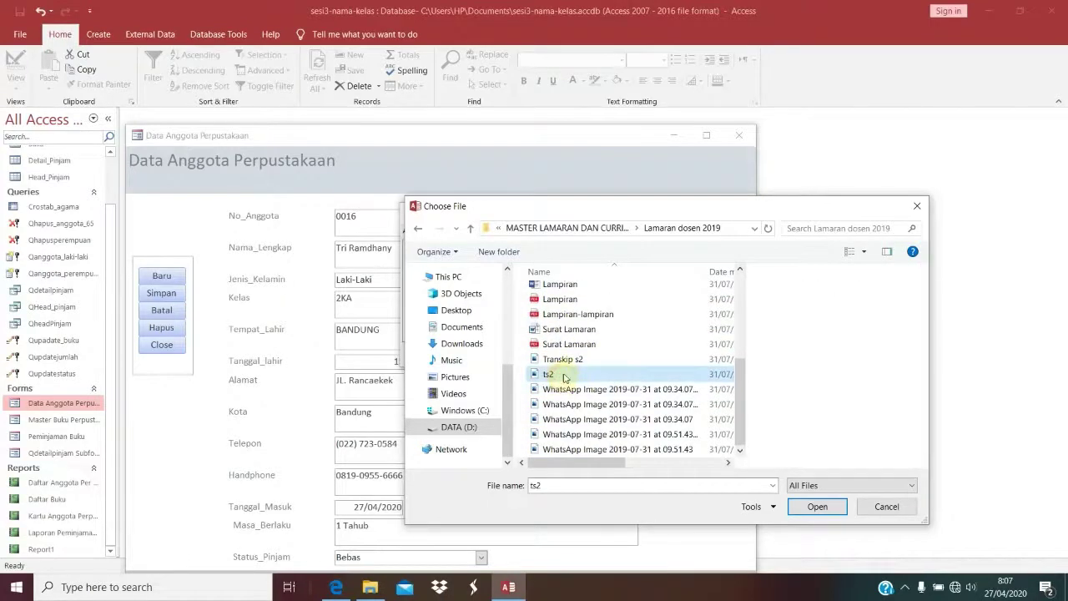
{"action": "left_click", "coordinate": [557, 359]}
{"action": "left_click", "coordinate": [582, 399]}
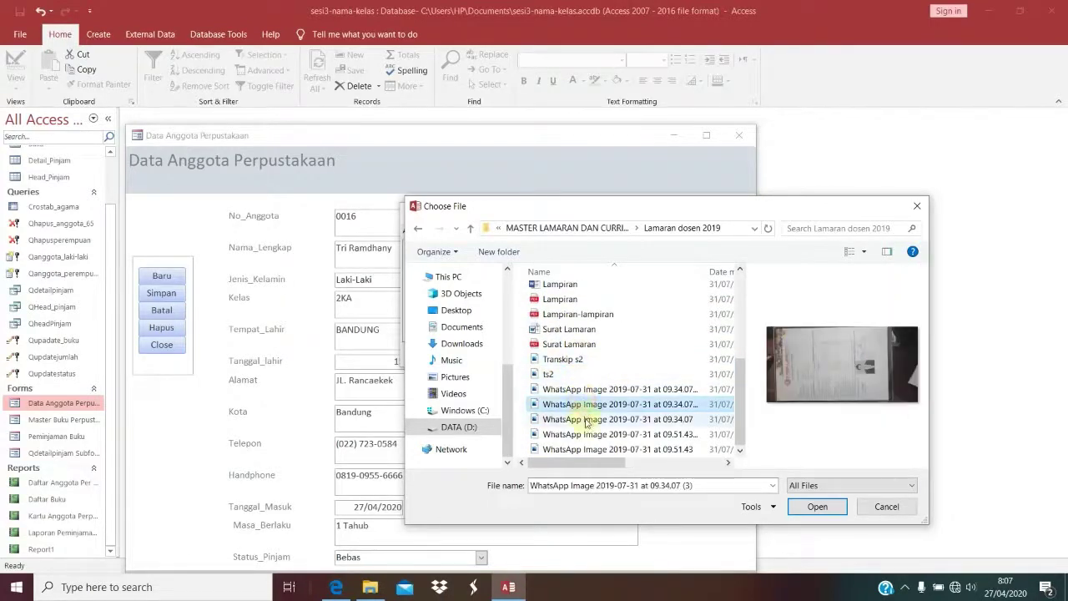
{"action": "left_click", "coordinate": [584, 419]}
{"action": "left_click", "coordinate": [586, 434]}
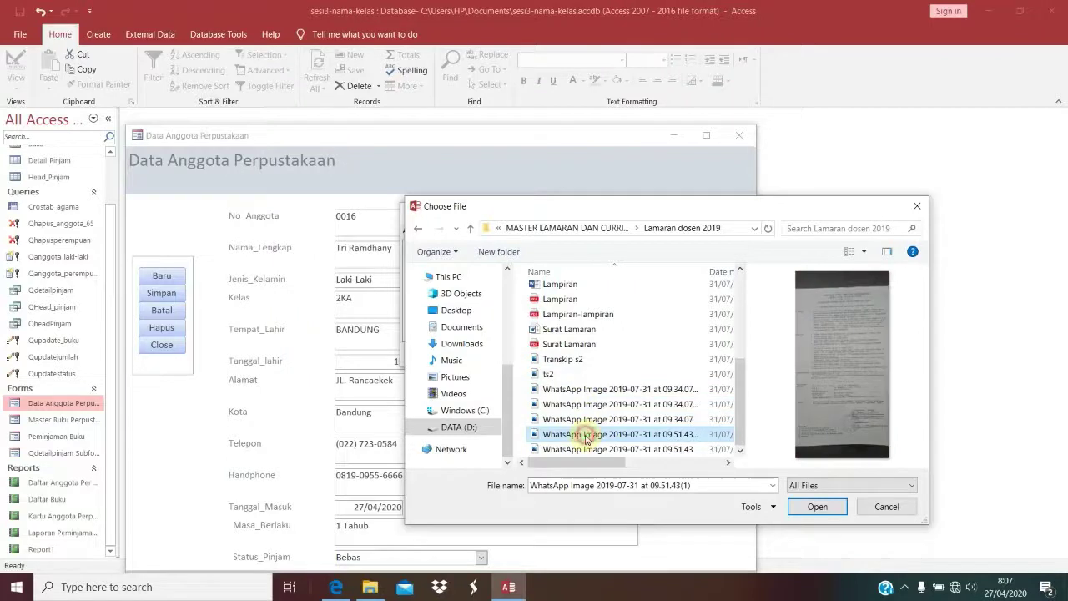
Step: Attach the red-background portrait from Surat Lamaran Dosen and save the member record
{"action": "left_click", "coordinate": [603, 229]}
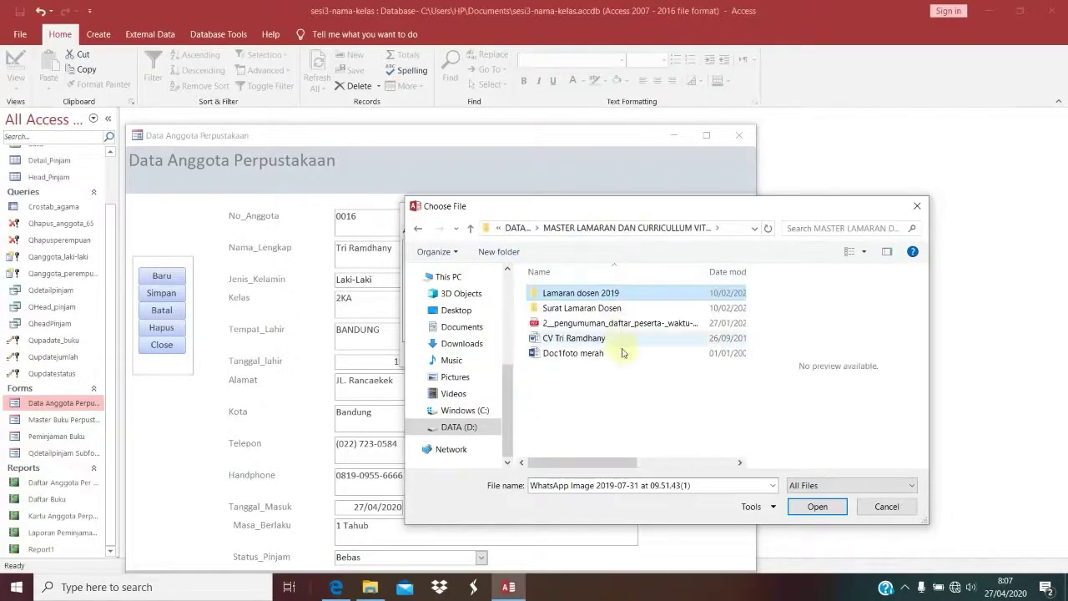
{"action": "double_click", "coordinate": [585, 308]}
{"action": "scroll", "coordinate": [615, 394], "scroll_direction": "down", "scroll_amount": 5}
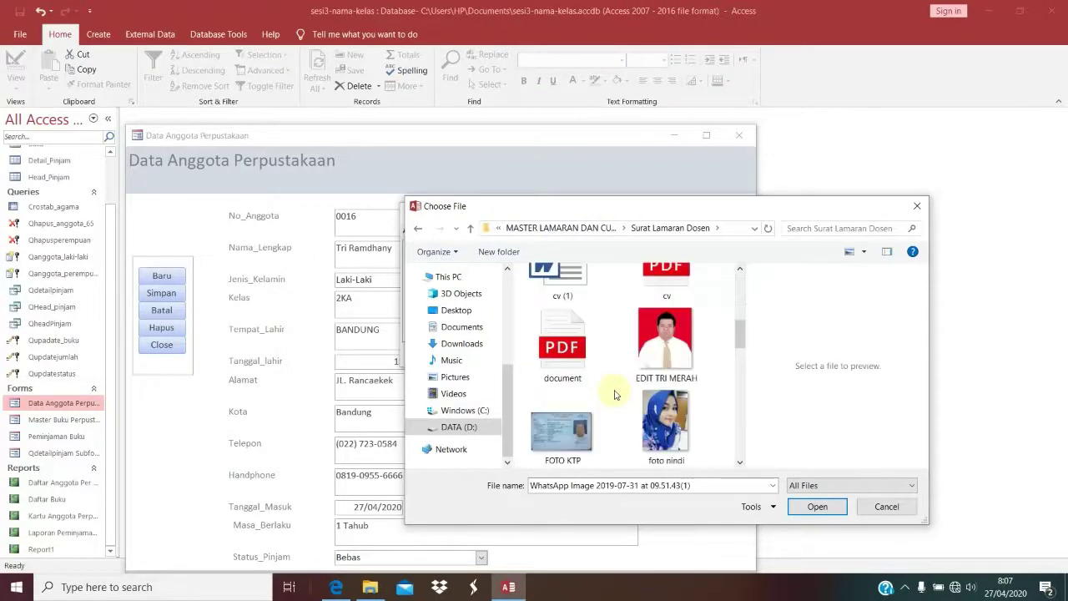
{"action": "left_click", "coordinate": [667, 346]}
{"action": "left_click", "coordinate": [816, 506]}
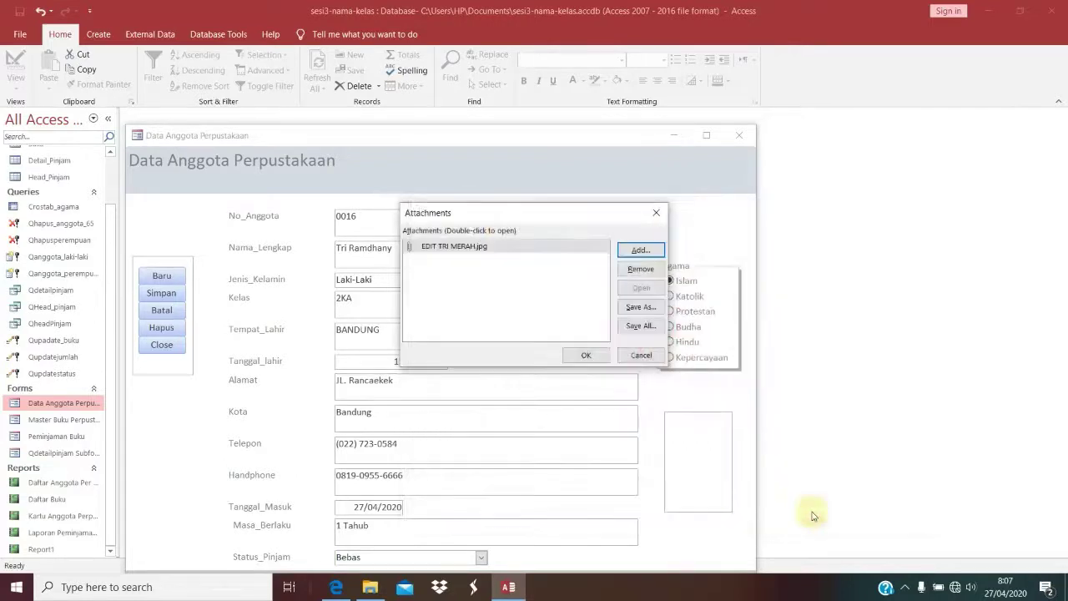
{"action": "left_click", "coordinate": [586, 354]}
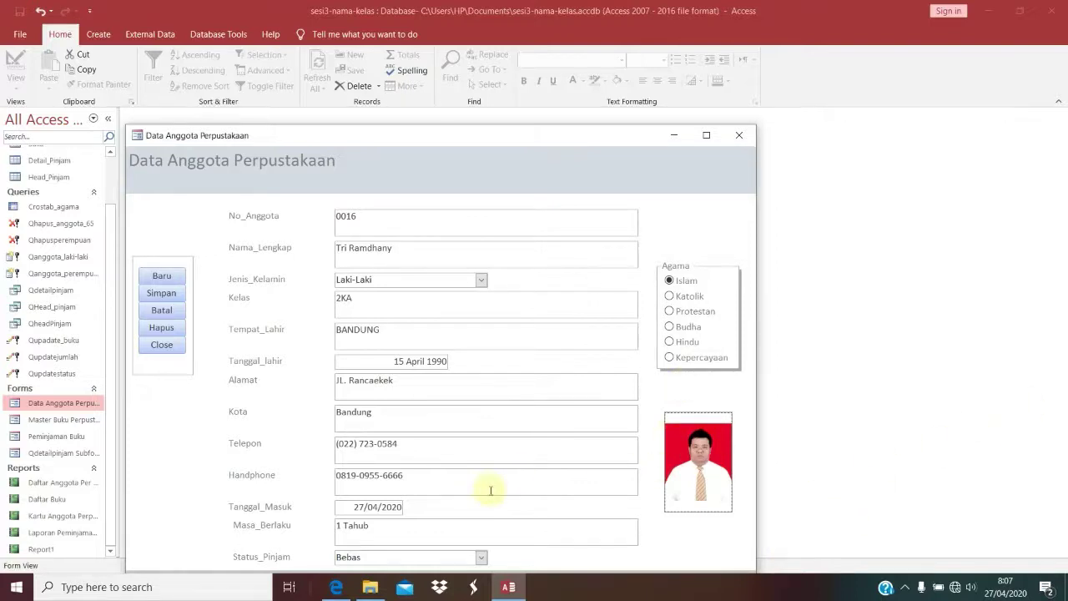
{"action": "left_click", "coordinate": [164, 294]}
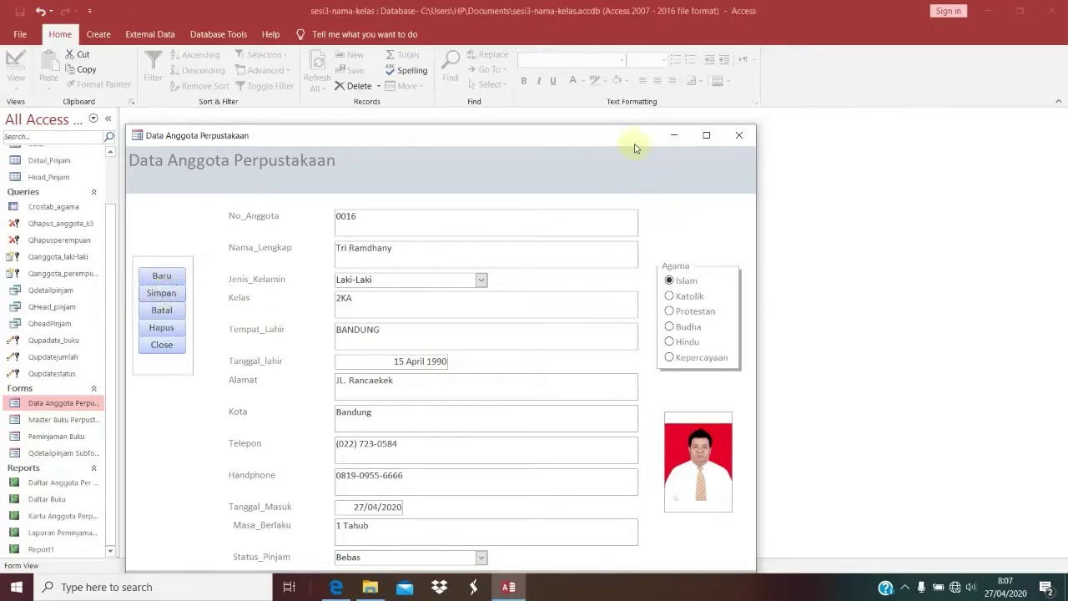
{"action": "right_click", "coordinate": [709, 222]}
Step: Create a new macro with an OpenReport action
{"action": "left_click", "coordinate": [769, 266]}
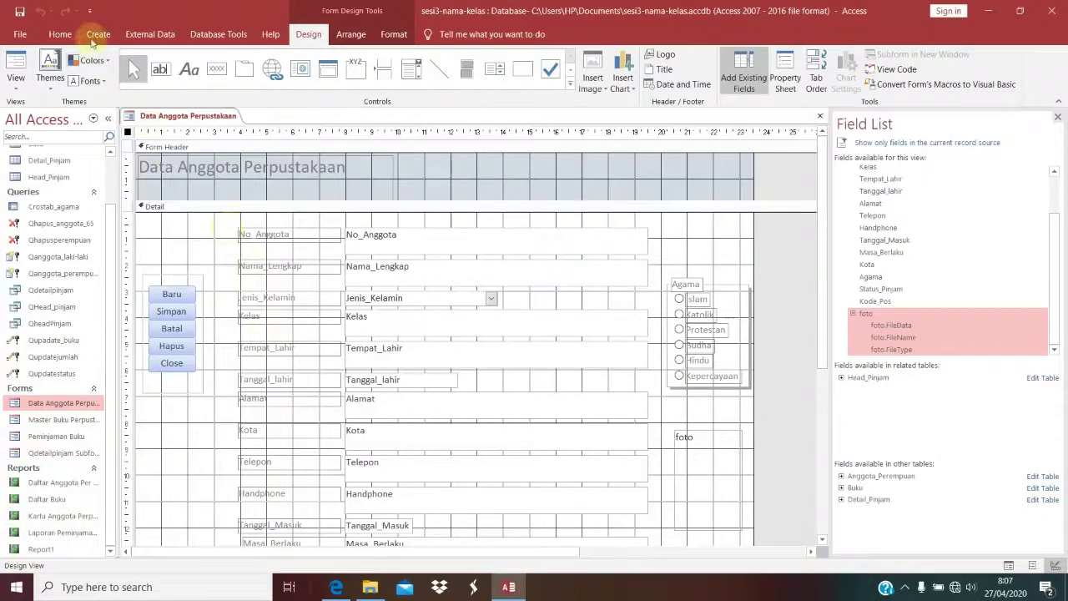
{"action": "left_click", "coordinate": [98, 33]}
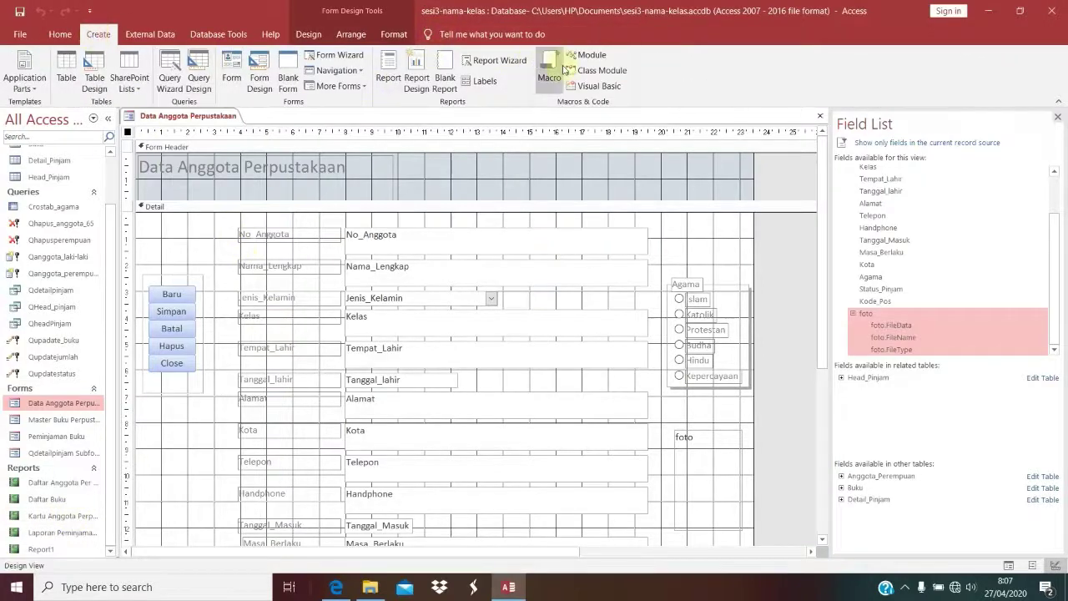
{"action": "left_click", "coordinate": [558, 66]}
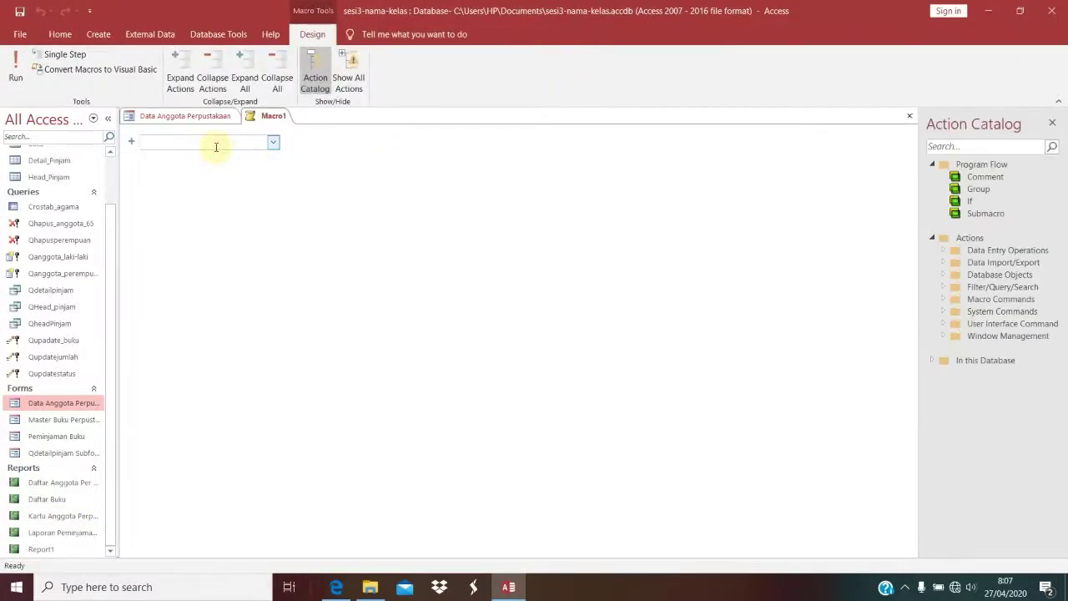
{"action": "type", "text": "OpenReport"}
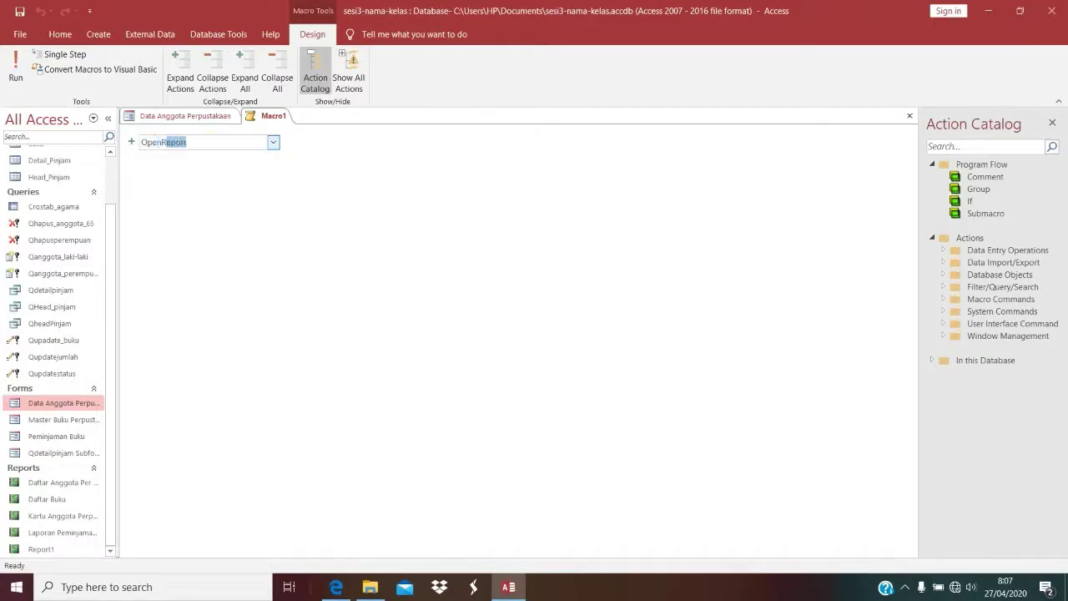
{"action": "key", "text": "Return"}
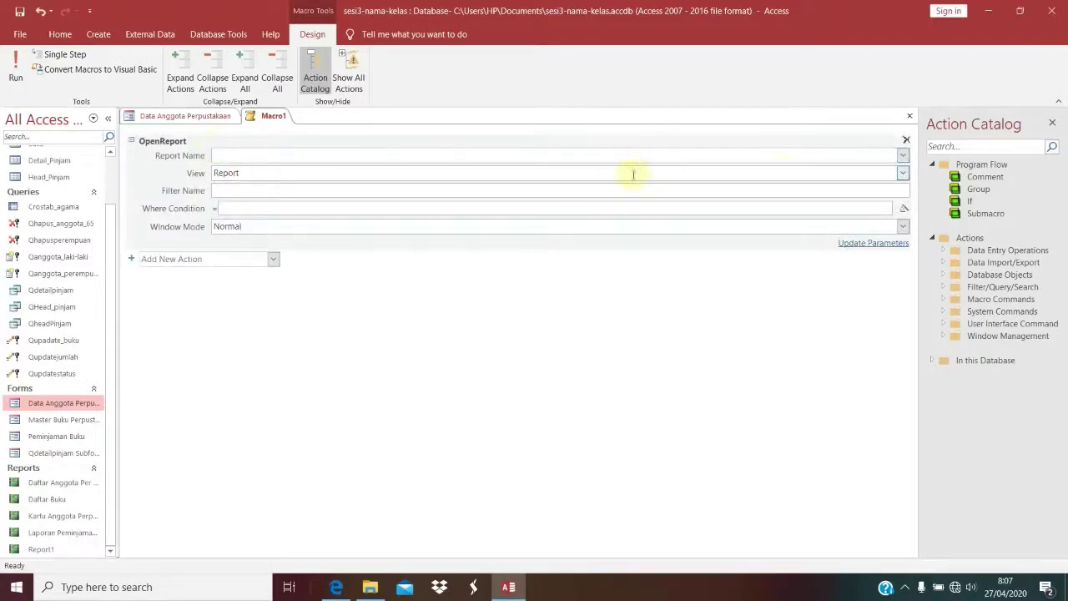
Step: Open report Kartu Anggota Perpustkaan in Print Preview, then start building its Where Condition
{"action": "left_click", "coordinate": [903, 154]}
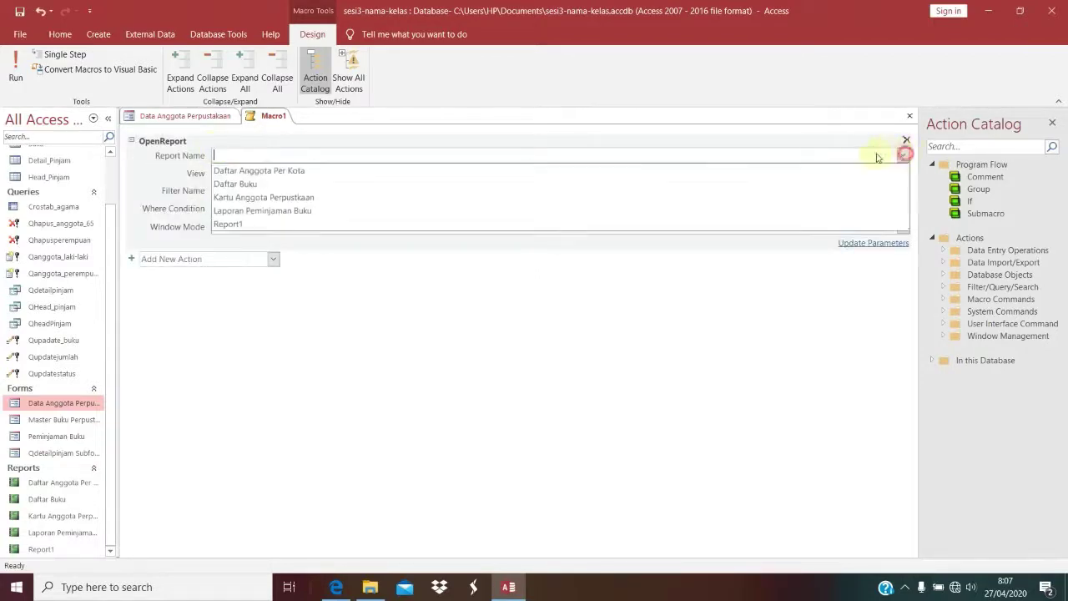
{"action": "left_click", "coordinate": [311, 196]}
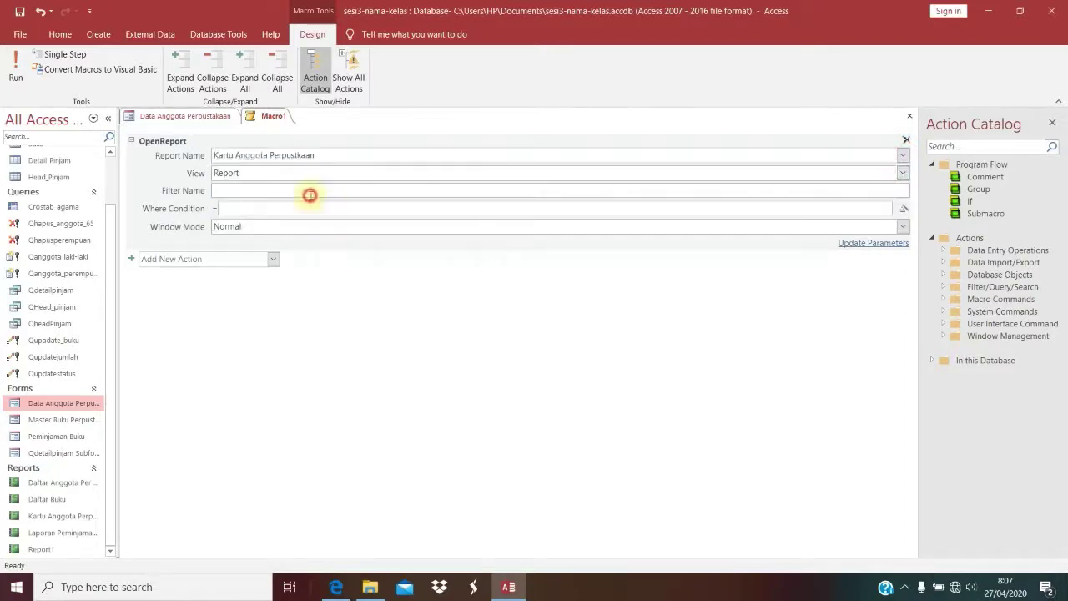
{"action": "left_click", "coordinate": [903, 173]}
{"action": "left_click", "coordinate": [299, 219]}
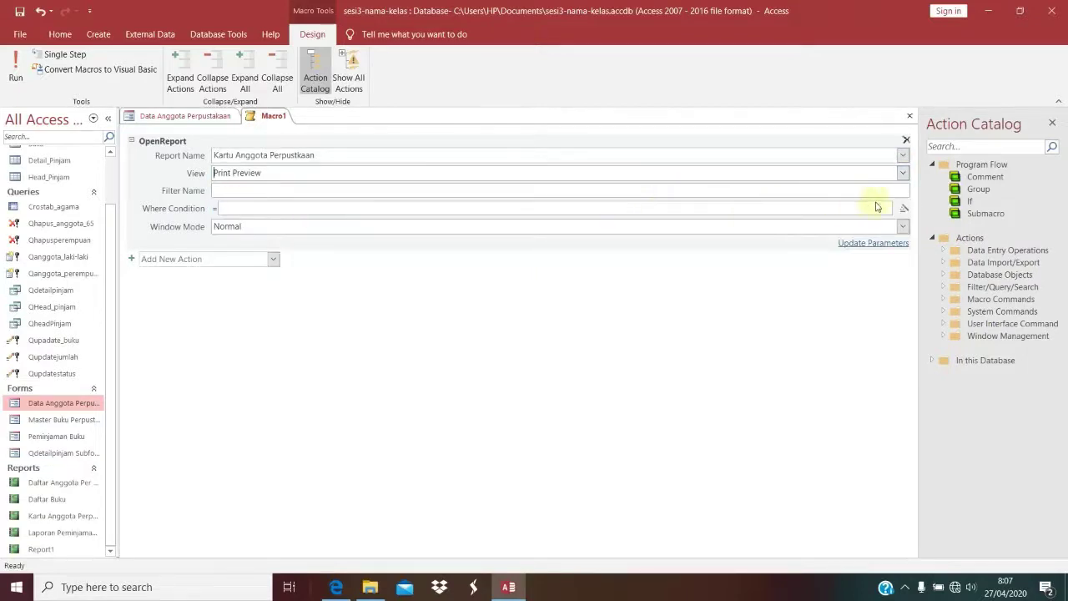
{"action": "left_click", "coordinate": [903, 208]}
{"action": "double_click", "coordinate": [450, 241]}
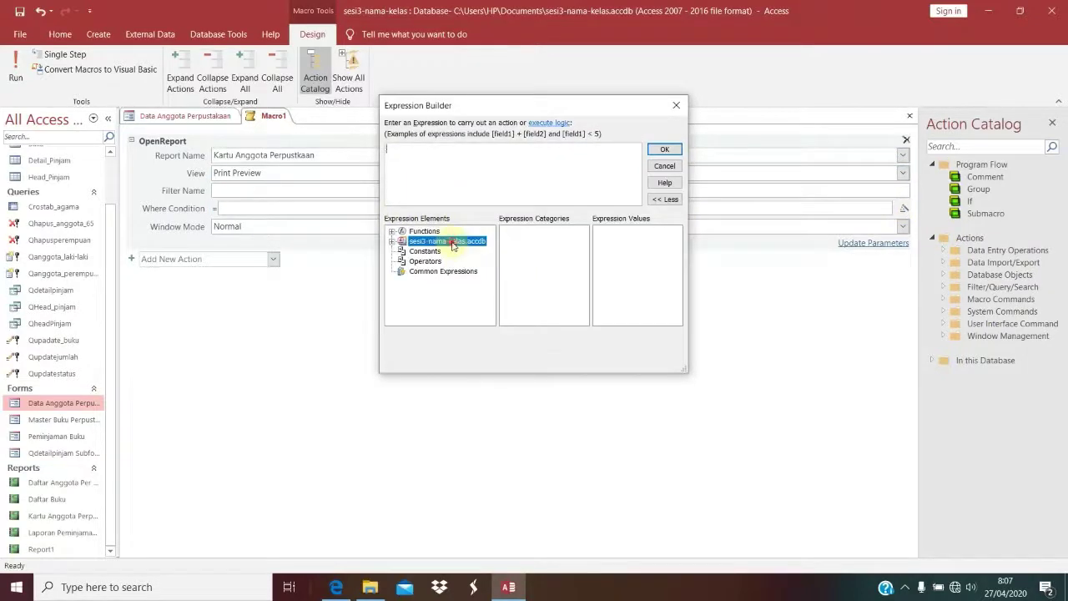
Step: Build the where condition [anggota]![No_Anggota] = Forms![Data Anggota Perpustakaan]![No_Anggota] in Expression Builder
{"action": "double_click", "coordinate": [431, 250]}
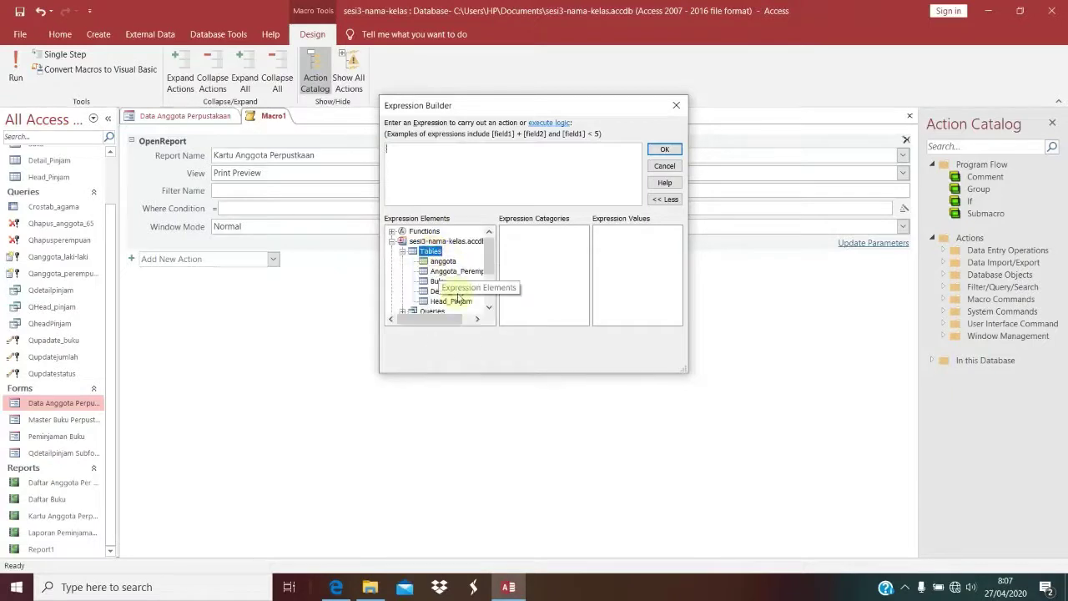
{"action": "left_click", "coordinate": [442, 262]}
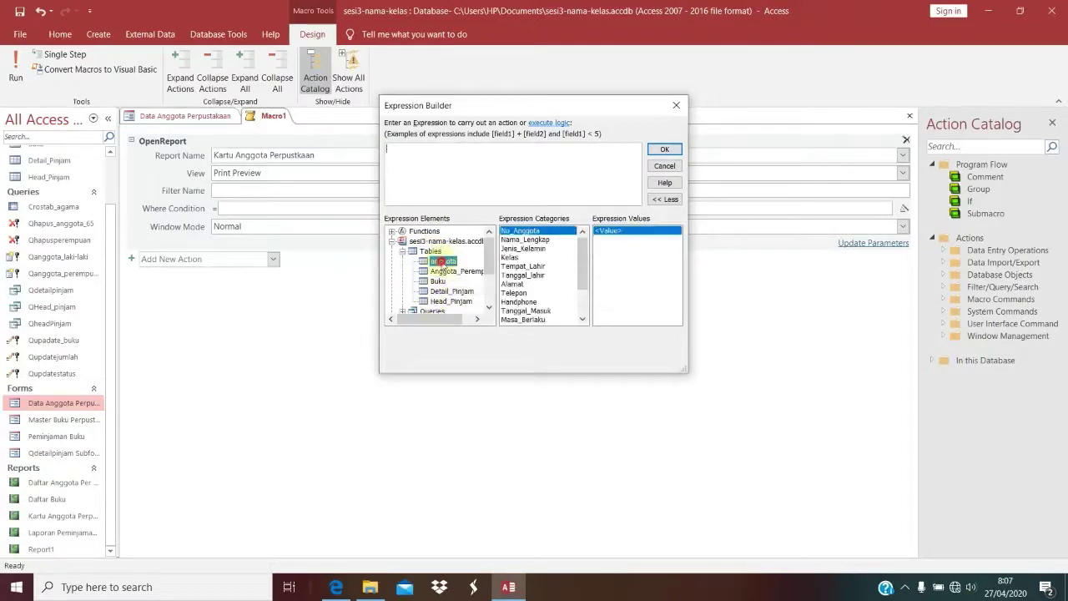
{"action": "double_click", "coordinate": [526, 231]}
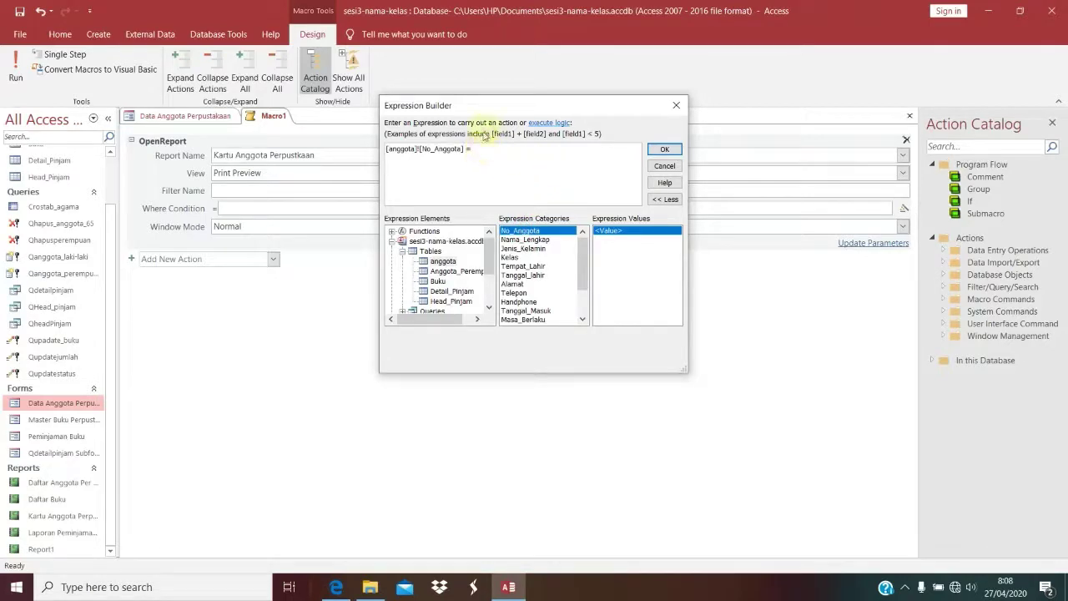
{"action": "scroll", "coordinate": [446, 295], "scroll_direction": "down", "scroll_amount": 2}
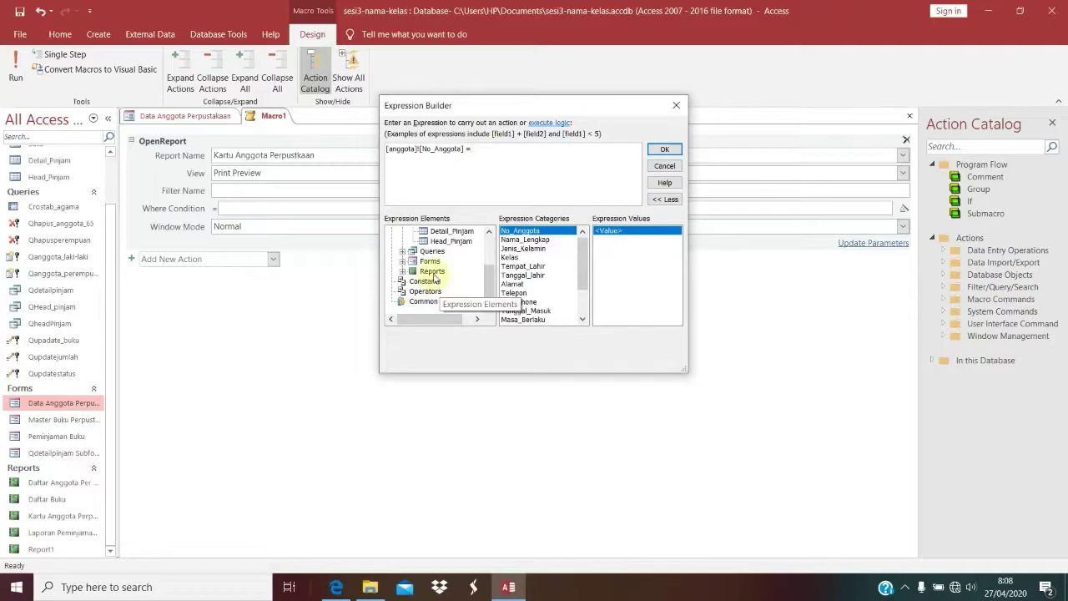
{"action": "double_click", "coordinate": [430, 262]}
{"action": "double_click", "coordinate": [446, 282]}
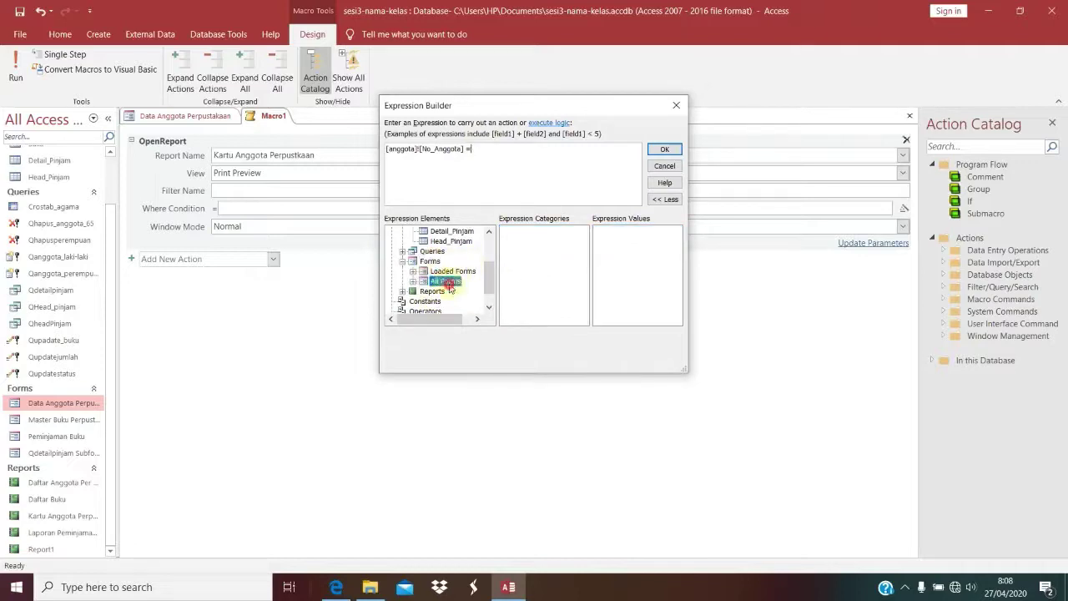
{"action": "left_click", "coordinate": [462, 271]}
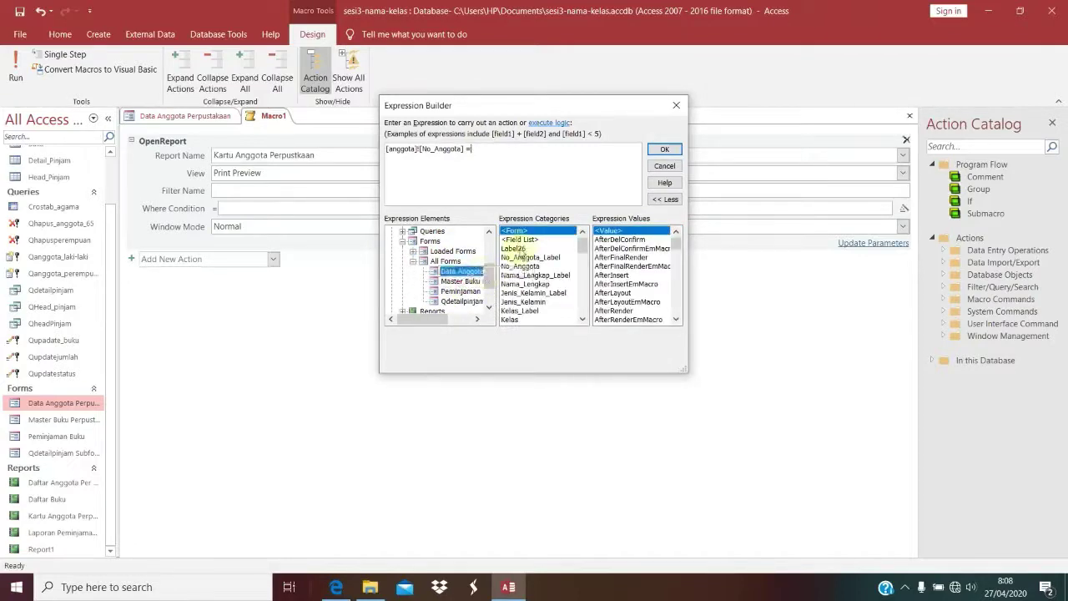
{"action": "double_click", "coordinate": [524, 266]}
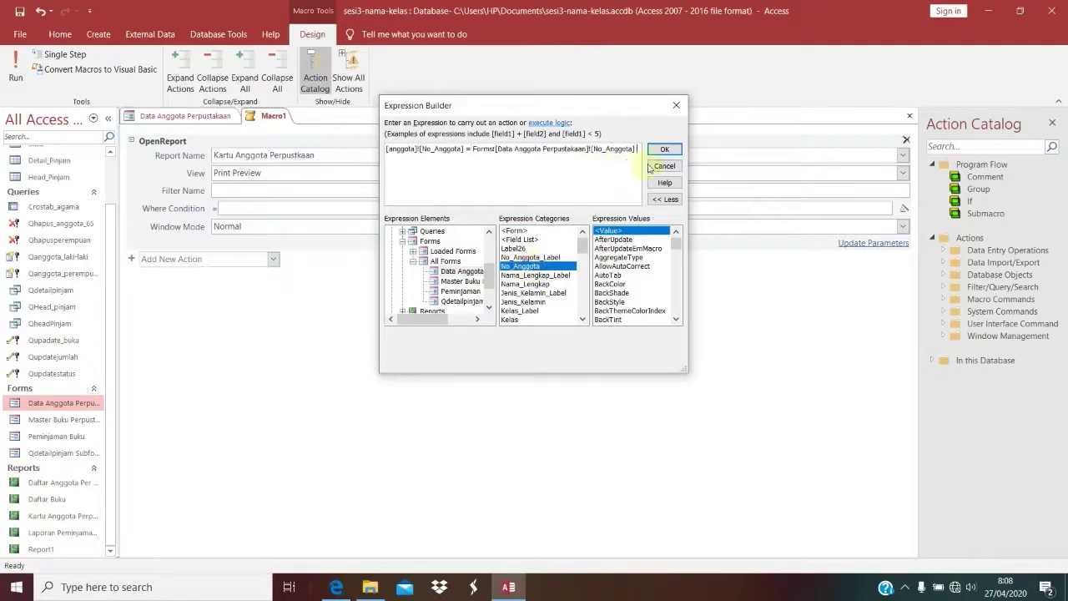
{"action": "left_click", "coordinate": [675, 151]}
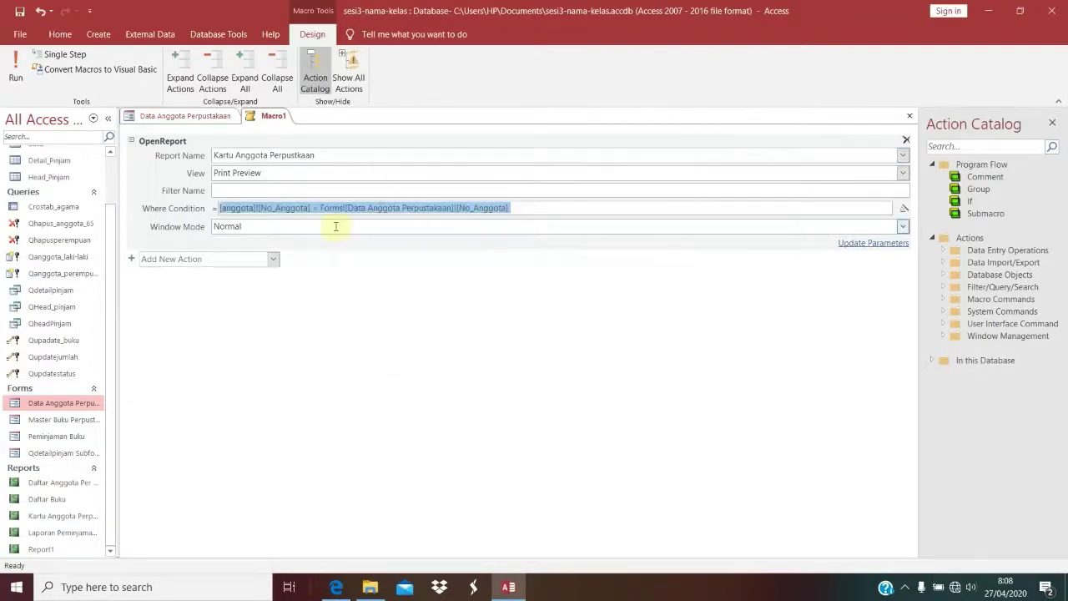
Step: Save the macro, then return to the tutorial PDF in Edge
{"action": "left_click", "coordinate": [324, 194]}
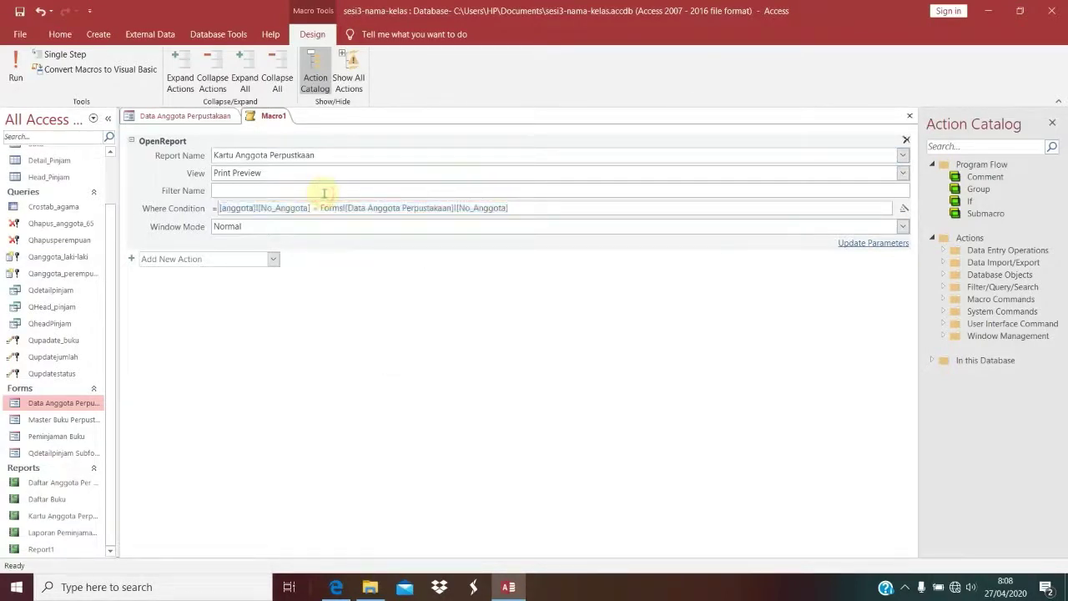
{"action": "right_click", "coordinate": [279, 119]}
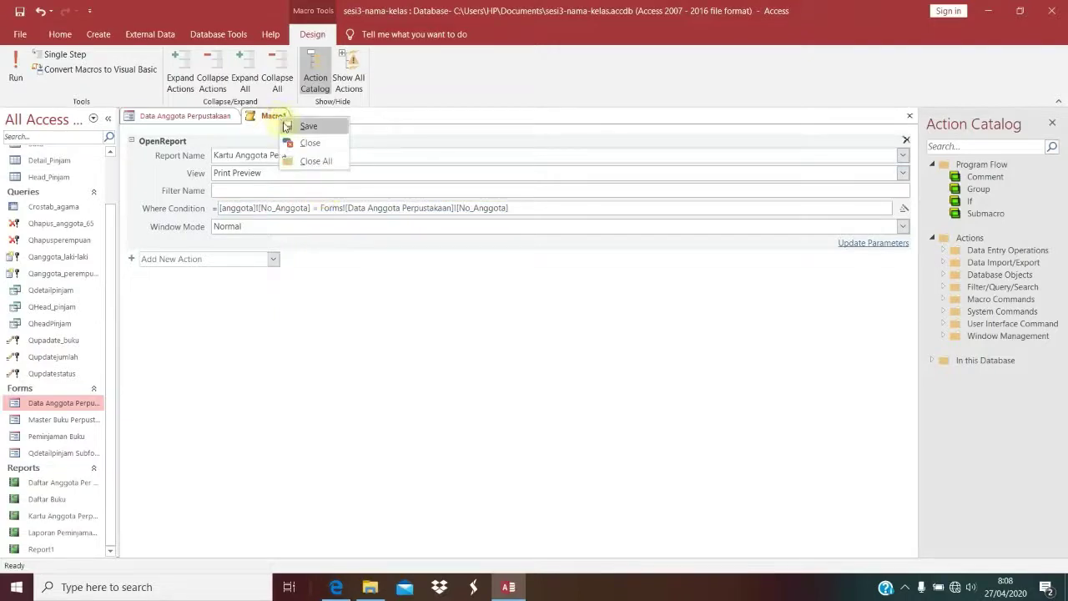
{"action": "left_click", "coordinate": [288, 126]}
{"action": "left_click", "coordinate": [335, 587]}
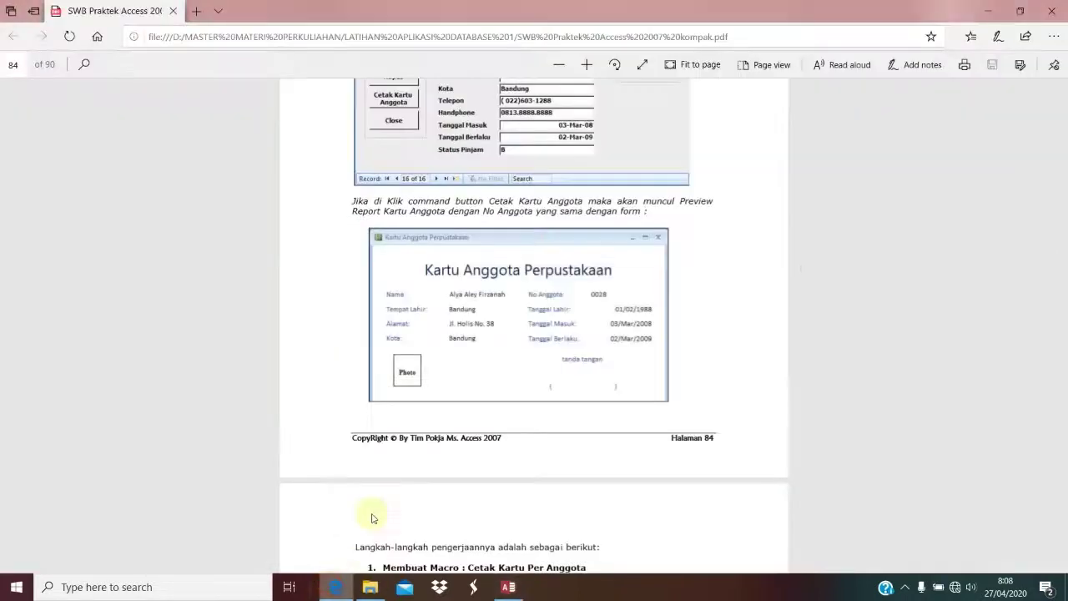
{"action": "scroll", "coordinate": [457, 263], "scroll_direction": "up", "scroll_amount": 2}
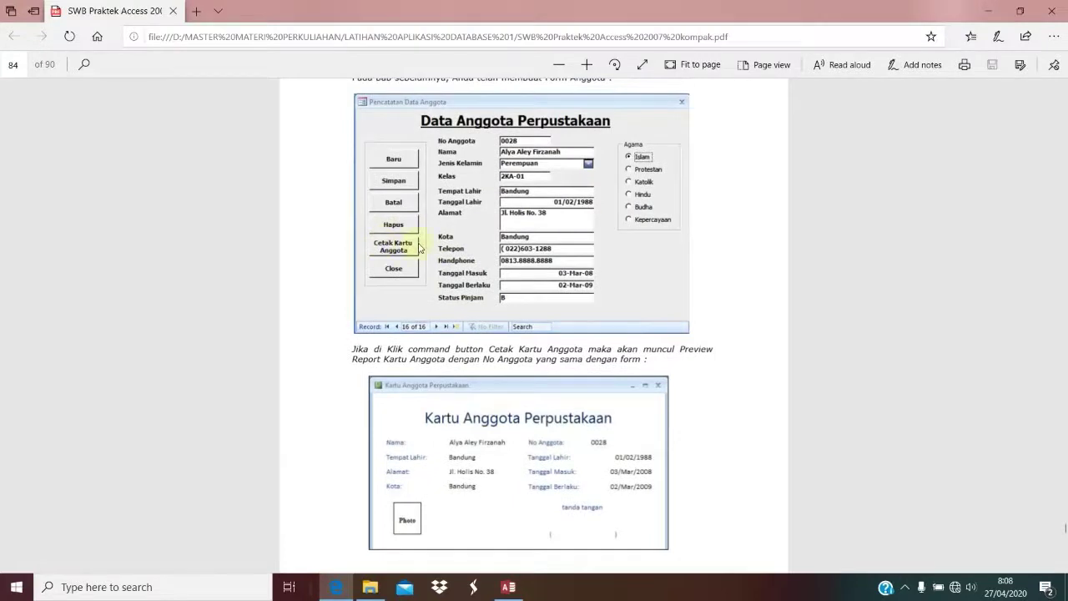
Step: Name the new macro 'Cetak Kartu Anggota' in Save As and close the macro
{"action": "left_click", "coordinate": [508, 587]}
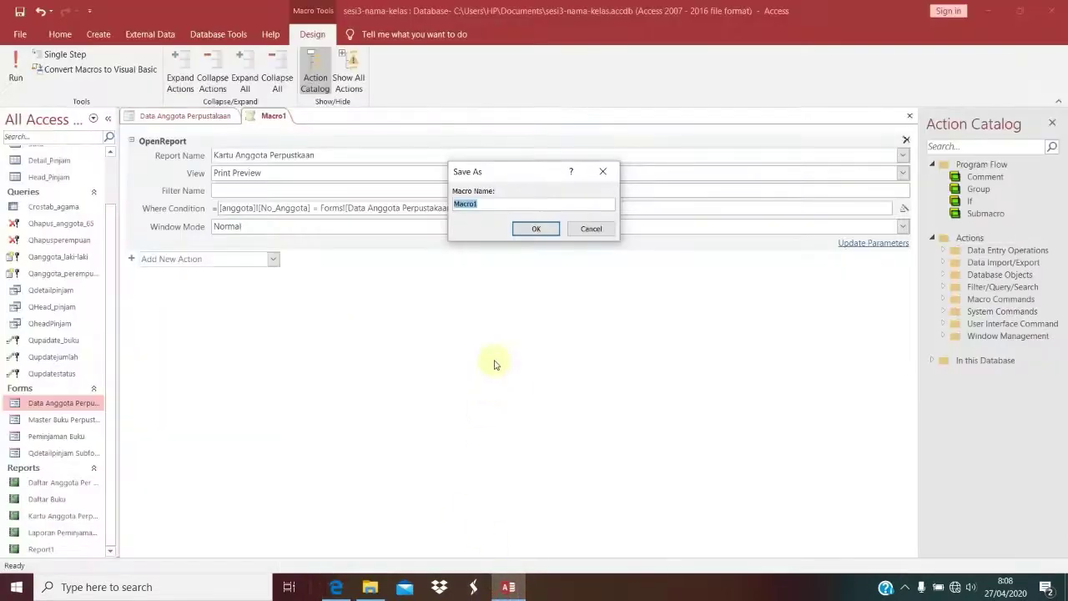
{"action": "type", "text": "Cetak Kartu Anggota"}
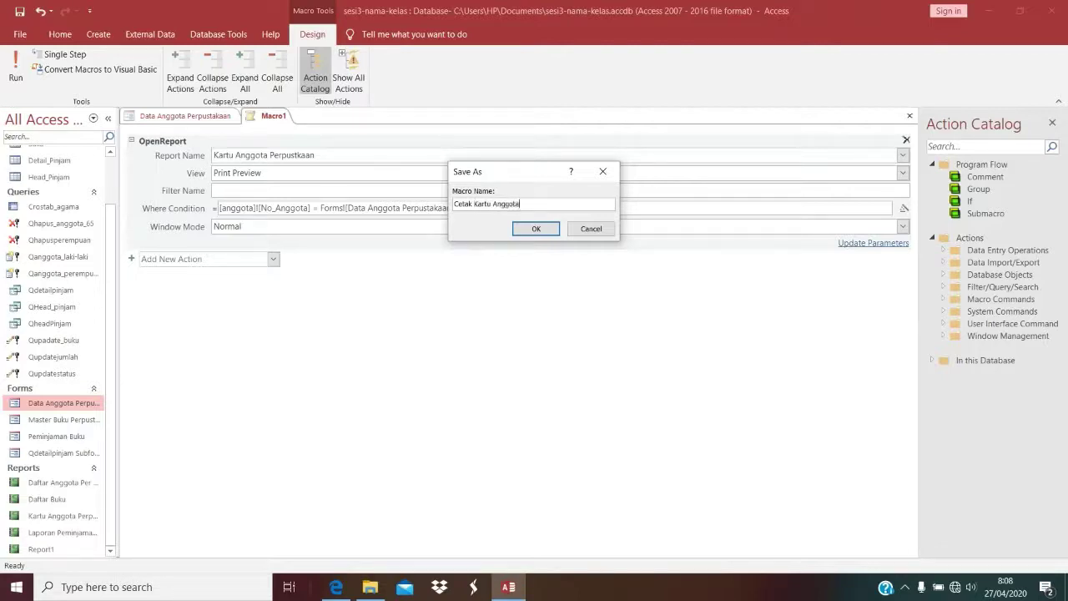
{"action": "key", "text": "Return"}
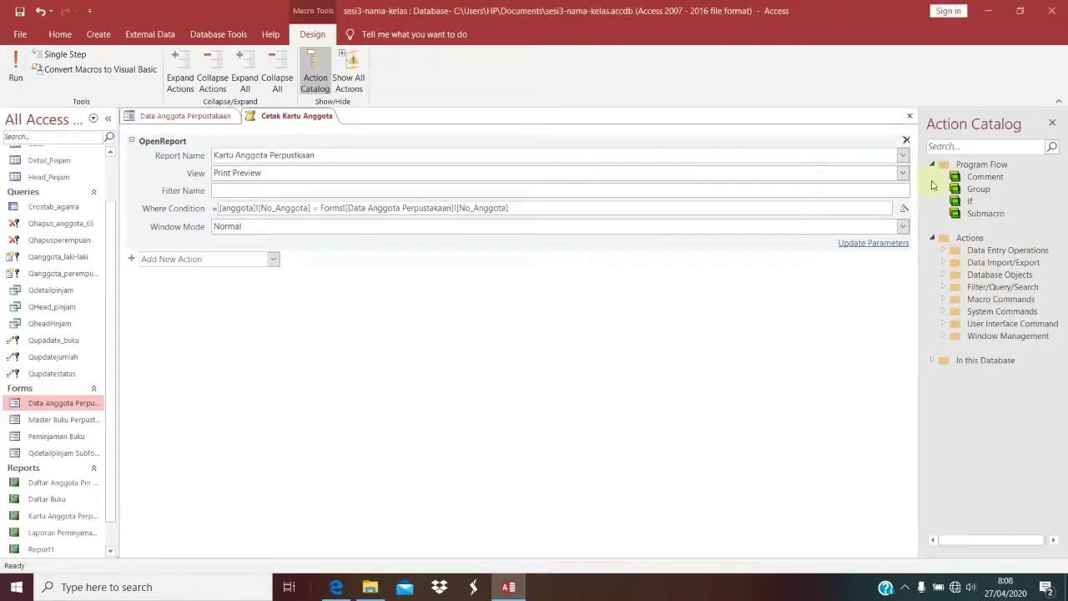
{"action": "left_click", "coordinate": [910, 115]}
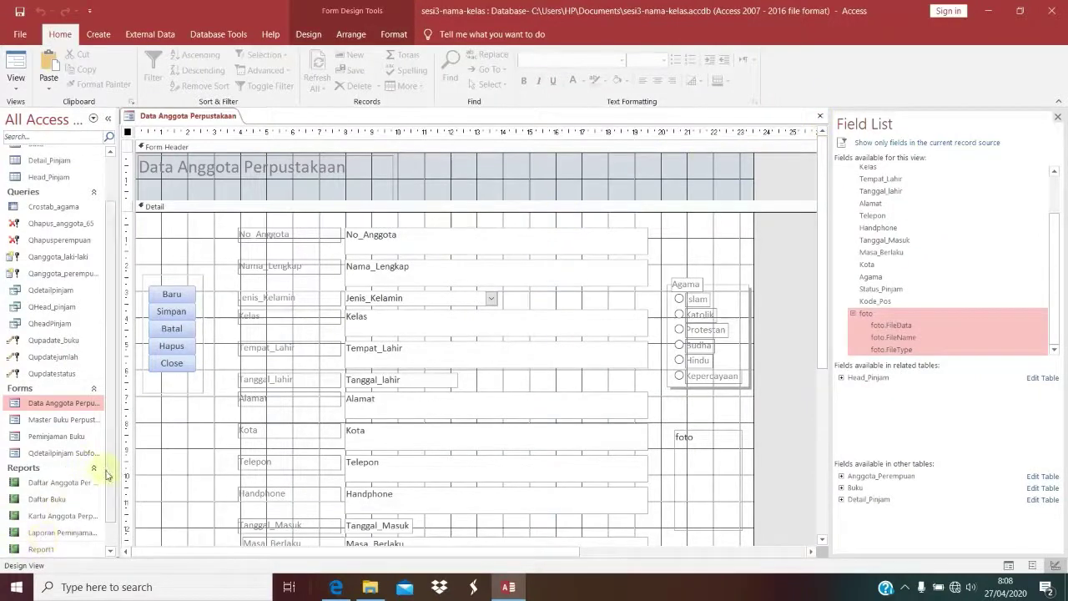
Step: Drag the Cetak Kartu Anggota macro onto the form as a button below Close
{"action": "left_click", "coordinate": [110, 551]}
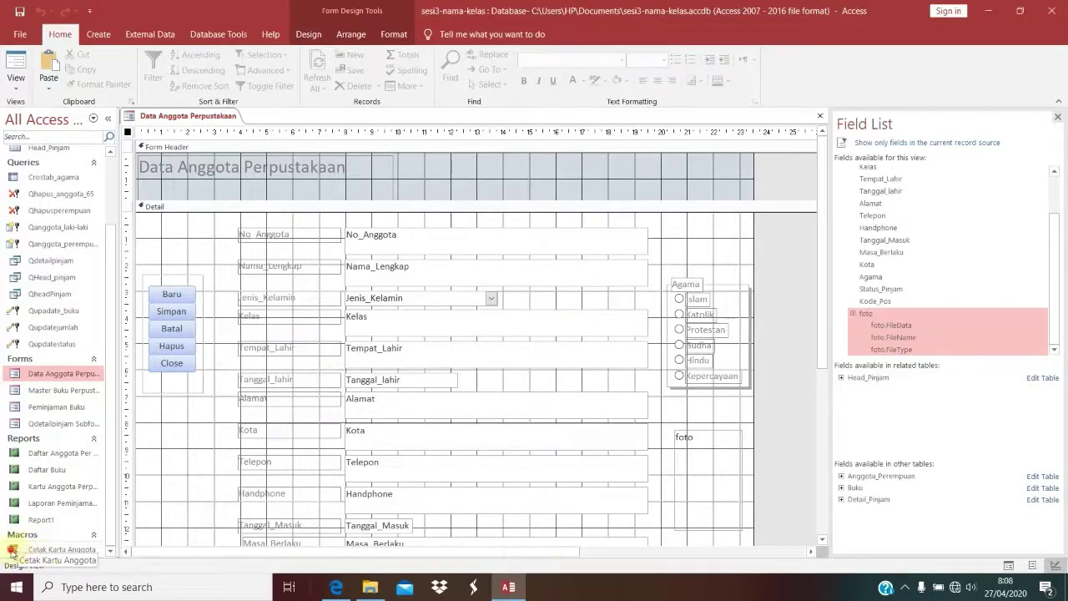
{"action": "left_click_drag", "start_coordinate": [12, 553], "coordinate": [159, 426]}
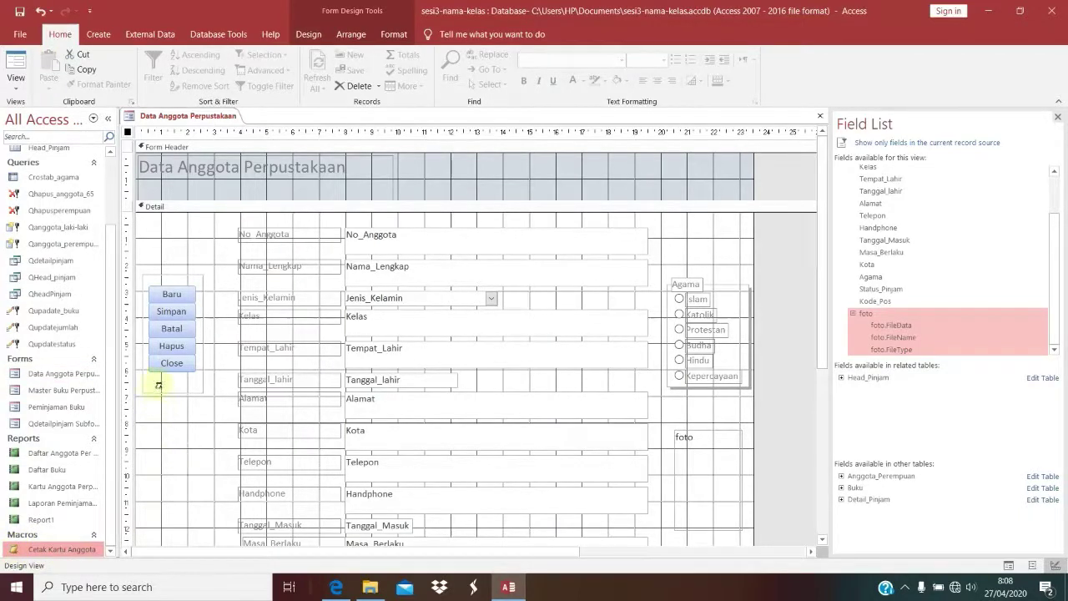
{"action": "left_click_drag", "start_coordinate": [158, 384], "coordinate": [156, 383]}
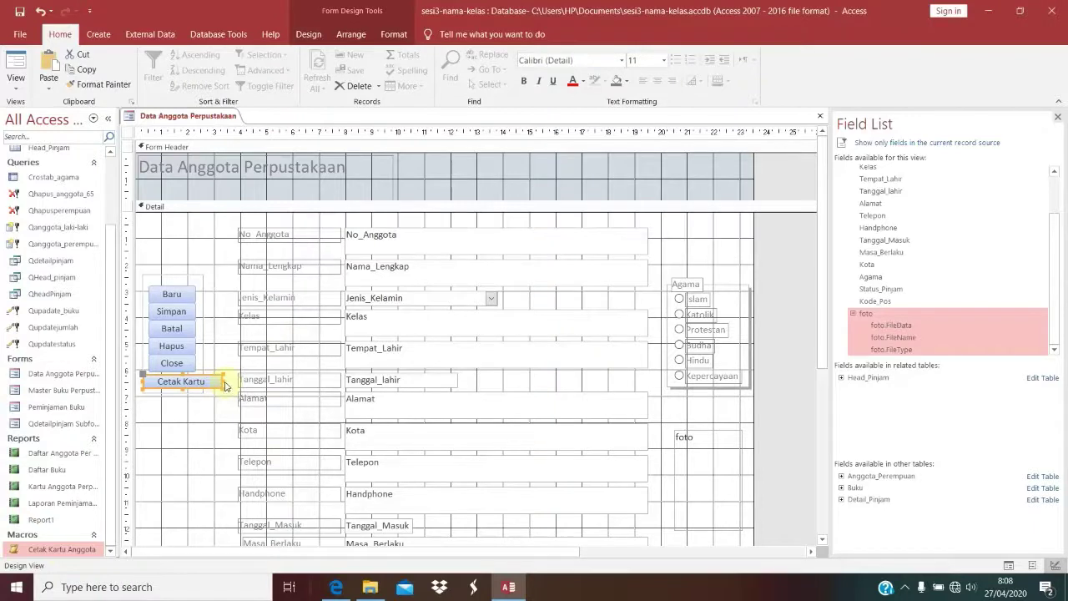
{"action": "left_click_drag", "start_coordinate": [224, 386], "coordinate": [197, 387]}
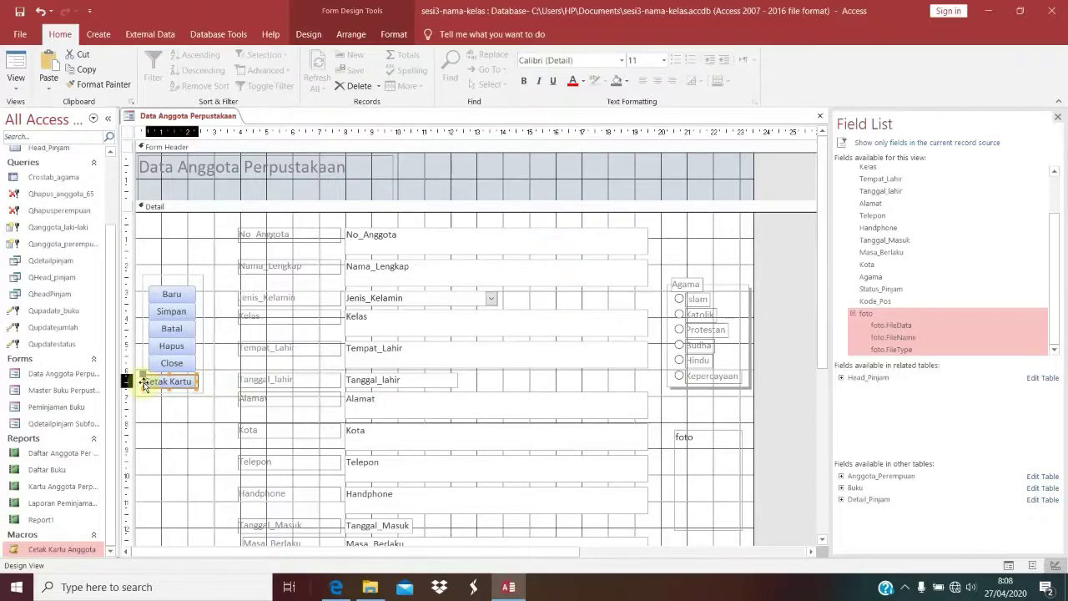
{"action": "left_click_drag", "start_coordinate": [143, 383], "coordinate": [151, 383]}
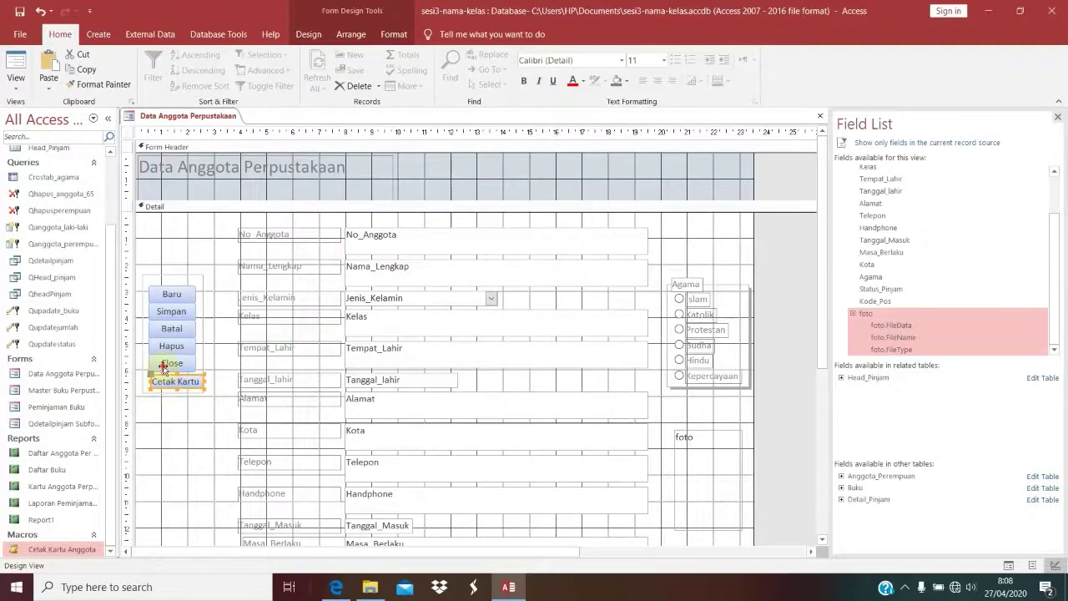
Step: Size the Close and Cetak buttons to the narrowest width and align their left edges
{"action": "left_click", "coordinate": [164, 368], "text": "shift"}
{"action": "right_click", "coordinate": [164, 365]}
{"action": "mouse_move", "coordinate": [245, 388]}
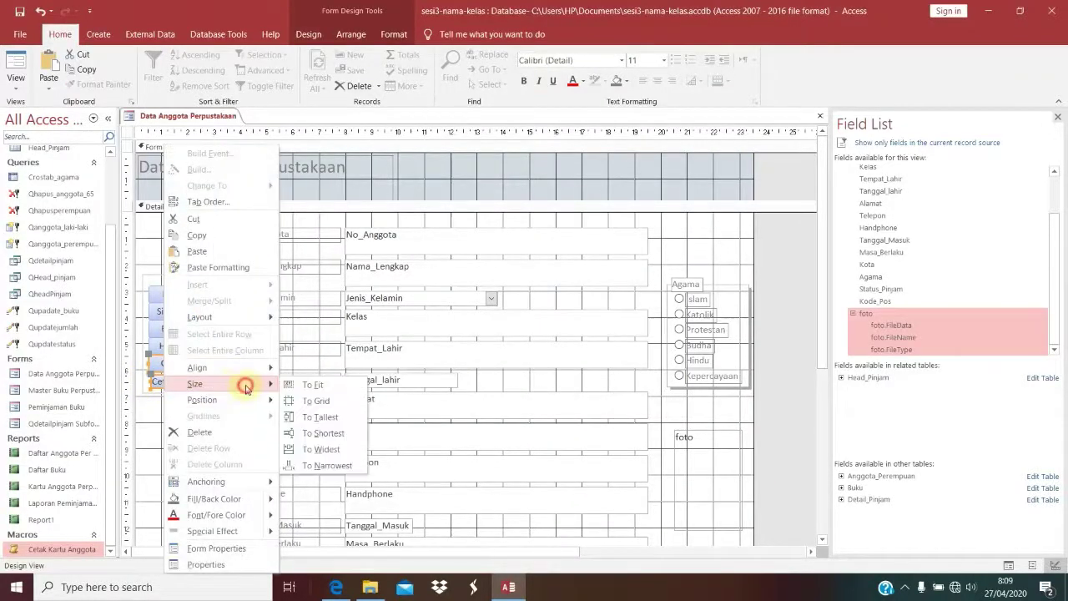
{"action": "left_click", "coordinate": [342, 465]}
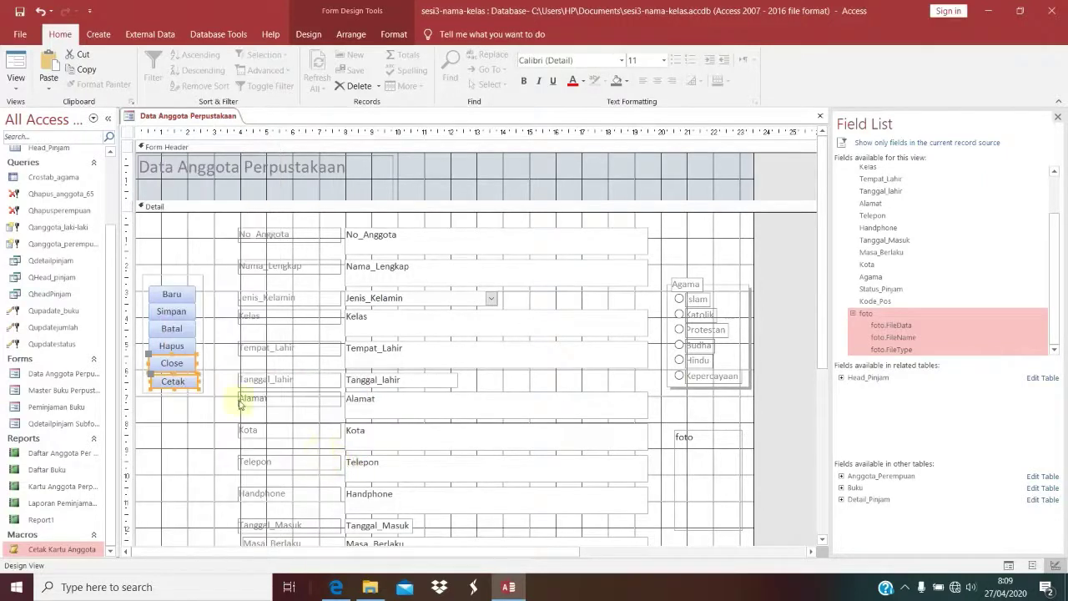
{"action": "right_click", "coordinate": [177, 365]}
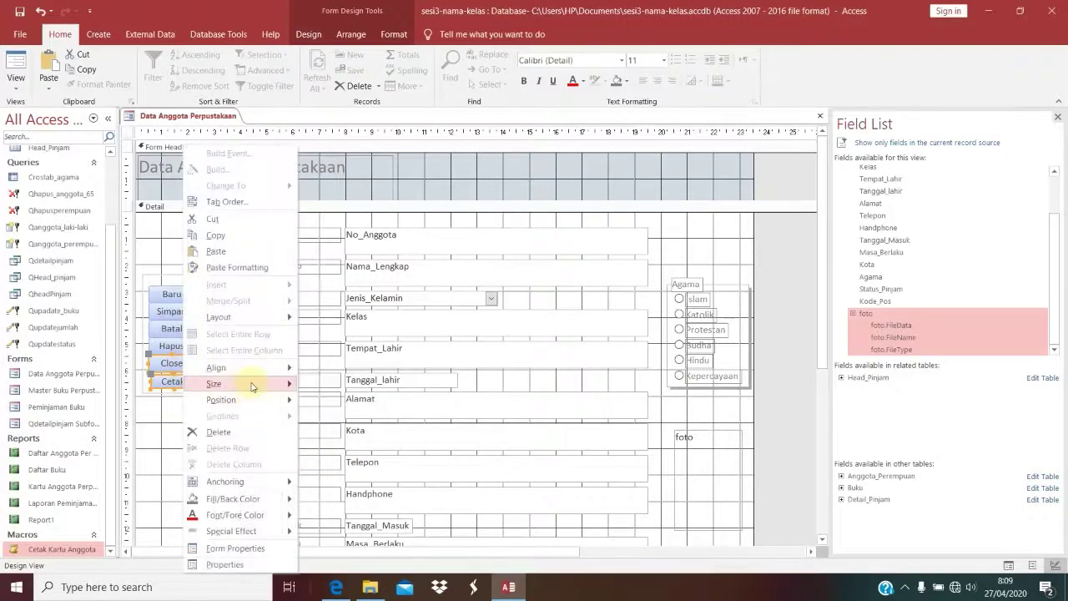
{"action": "mouse_move", "coordinate": [250, 369]}
{"action": "left_click", "coordinate": [317, 368]}
{"action": "left_click", "coordinate": [179, 441]}
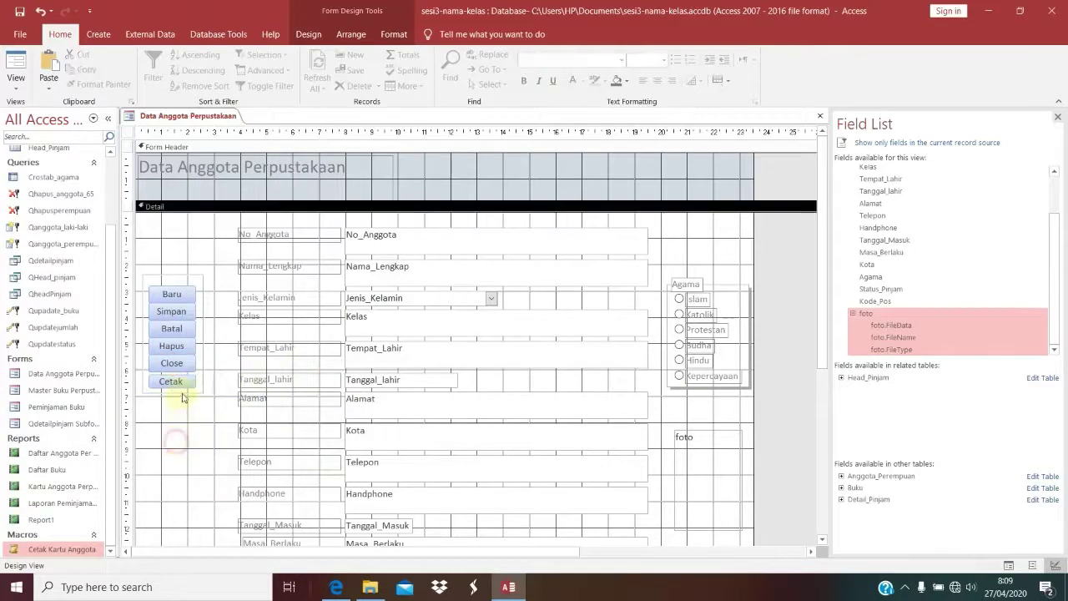
Step: Stretch the Cetak button taller to fit its caption and view the form in Form View
{"action": "left_click", "coordinate": [181, 382]}
{"action": "left_click_drag", "start_coordinate": [172, 386], "coordinate": [172, 415]}
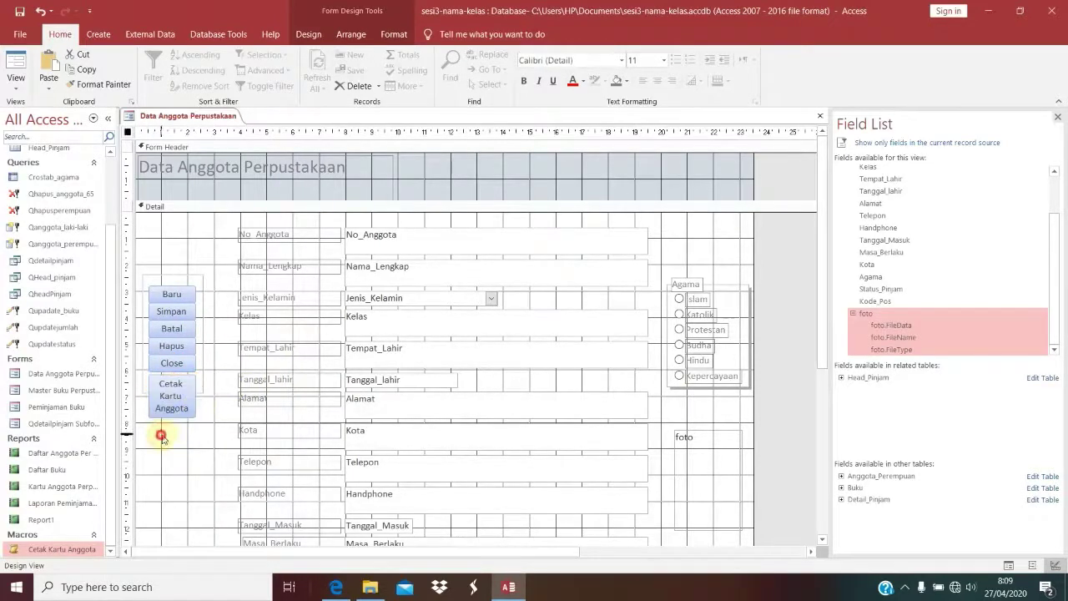
{"action": "left_click", "coordinate": [162, 432]}
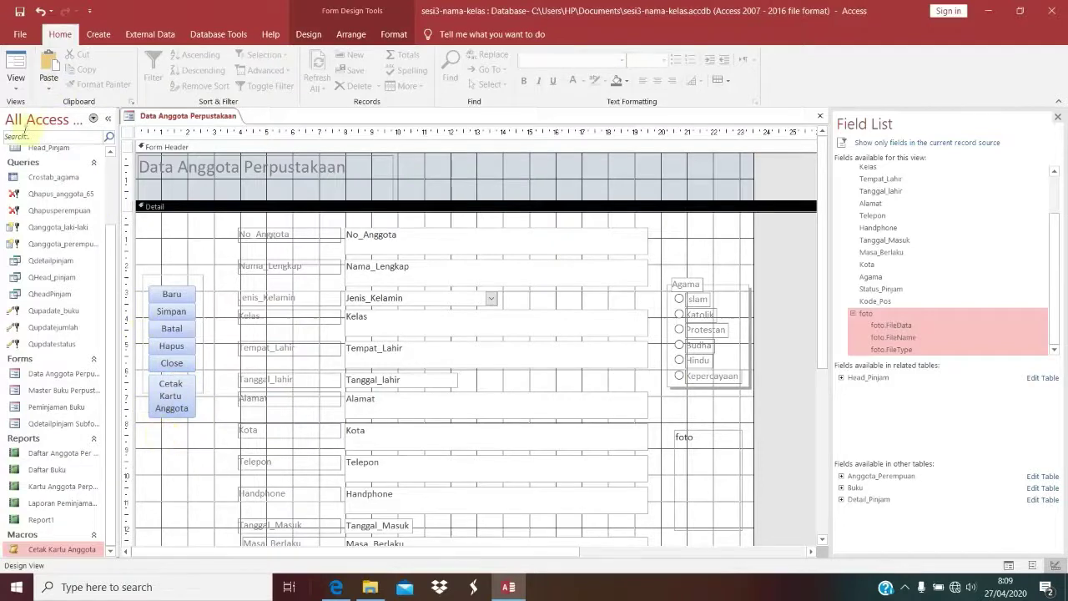
{"action": "left_click", "coordinate": [16, 66]}
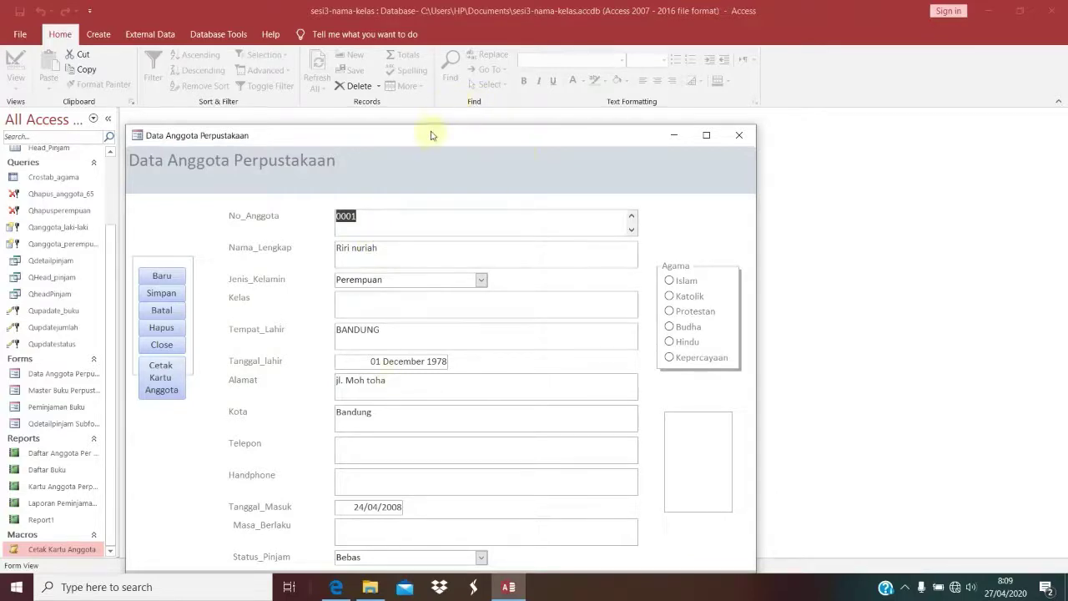
{"action": "left_click_drag", "start_coordinate": [431, 139], "coordinate": [541, 42]}
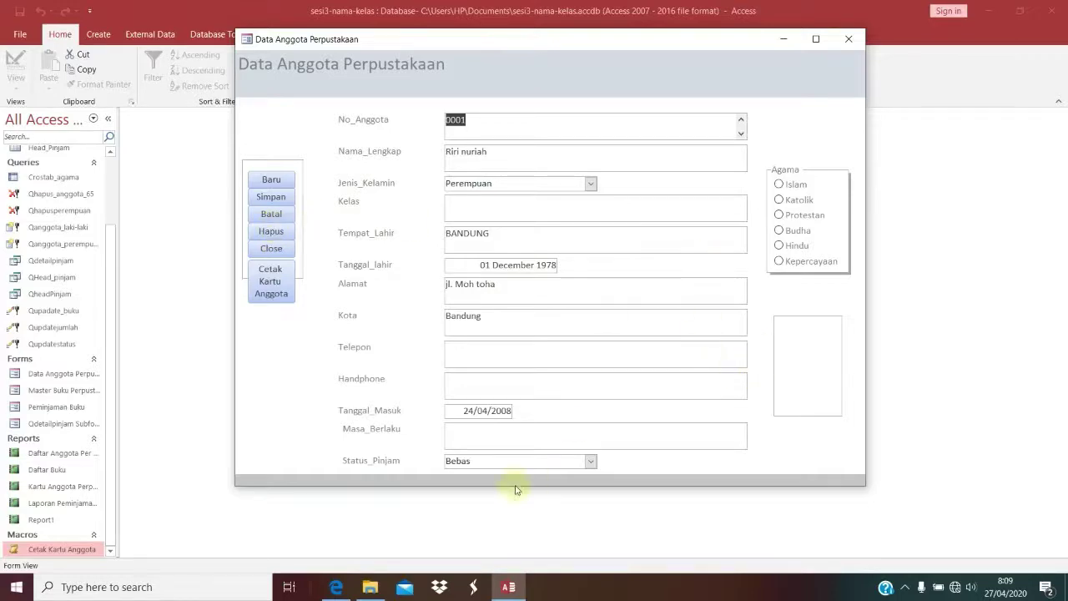
{"action": "right_click", "coordinate": [820, 122]}
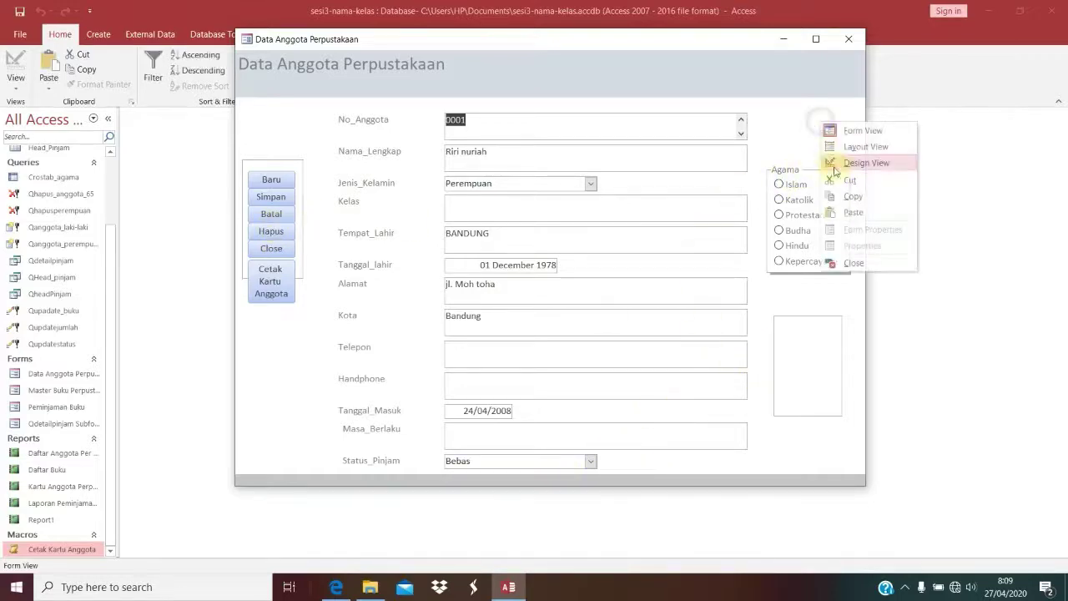
Step: Set the member form's Navigation Buttons property to Yes and return to Form View
{"action": "left_click", "coordinate": [850, 162]}
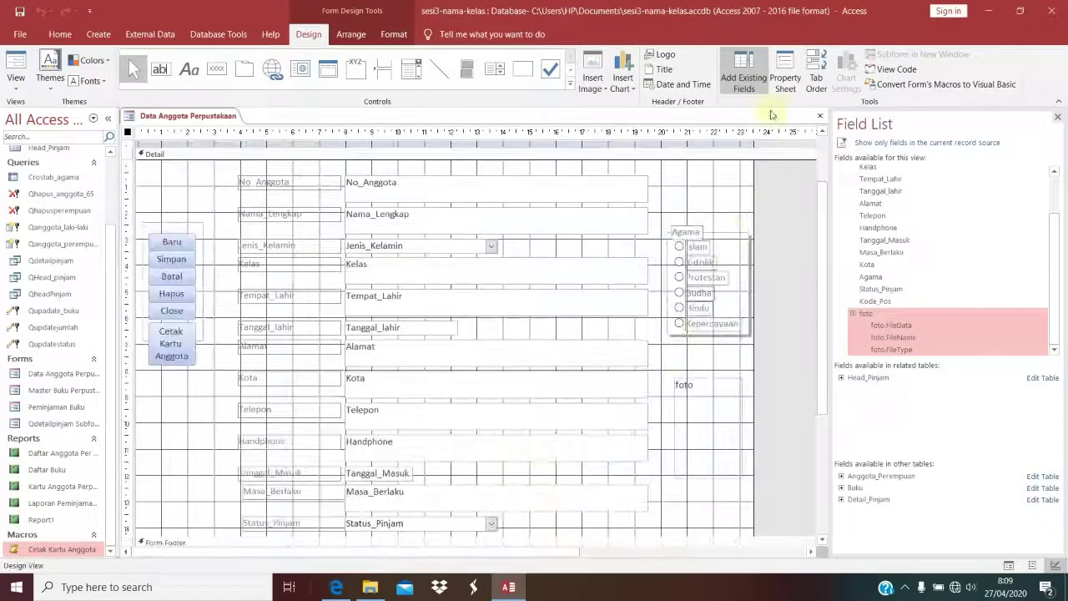
{"action": "left_click", "coordinate": [778, 90]}
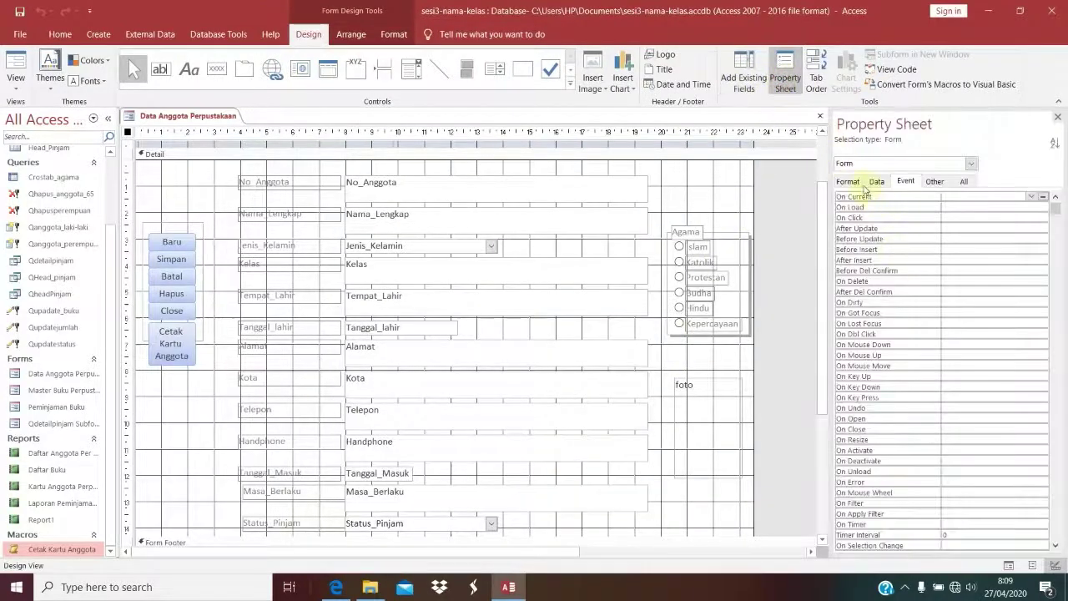
{"action": "left_click", "coordinate": [850, 181]}
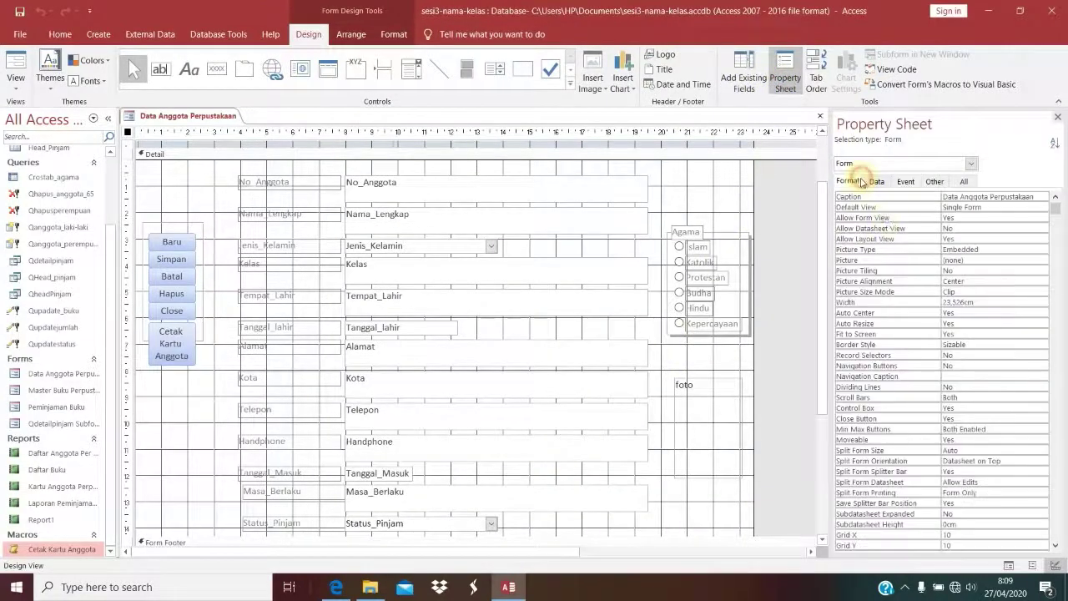
{"action": "double_click", "coordinate": [973, 365]}
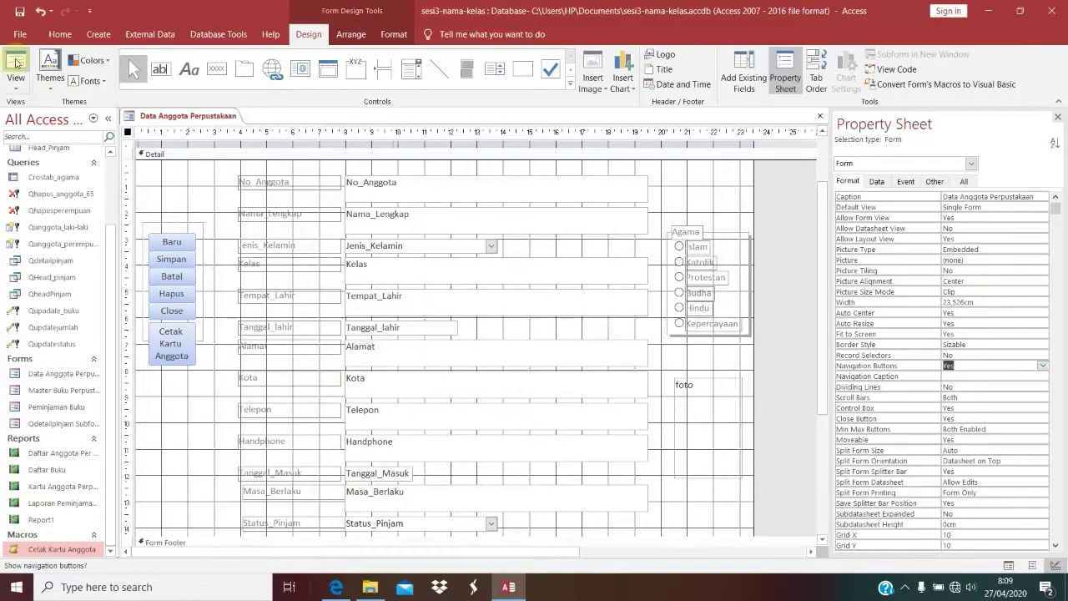
{"action": "left_click", "coordinate": [16, 63]}
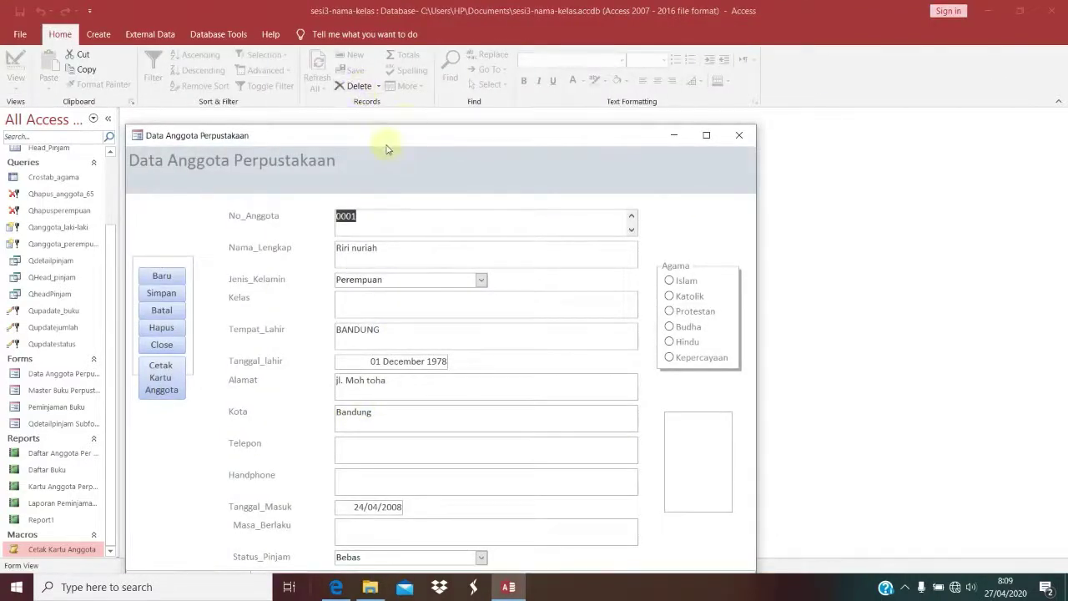
{"action": "left_click_drag", "start_coordinate": [387, 149], "coordinate": [427, 55]}
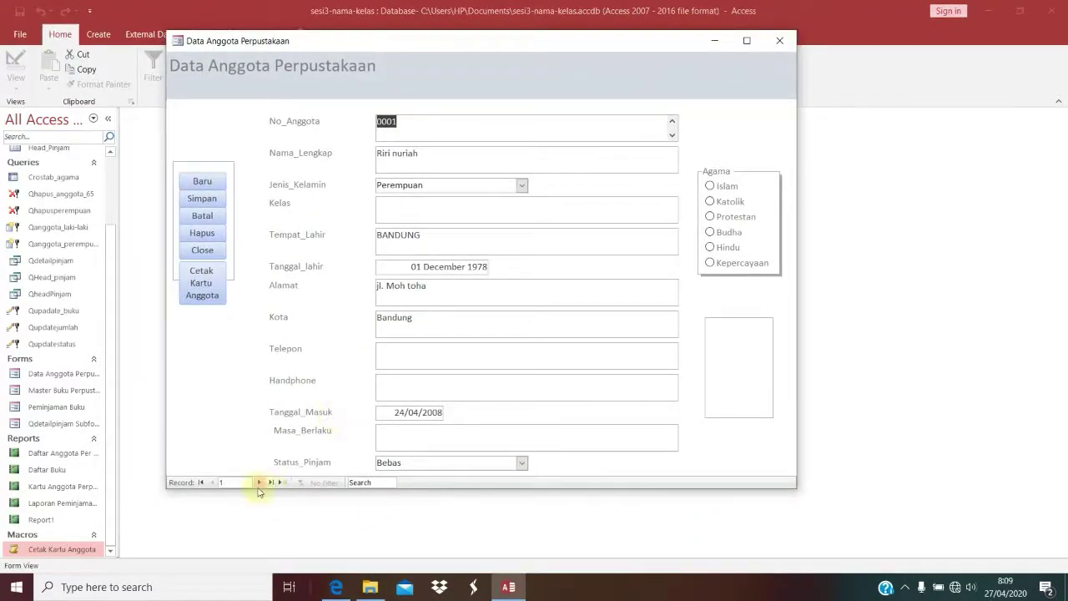
Step: Go to the last member record (0016) and check its Cetak Kartu Anggota card preview
{"action": "left_click", "coordinate": [258, 484]}
{"action": "left_click", "coordinate": [258, 484]}
{"action": "left_click", "coordinate": [257, 484]}
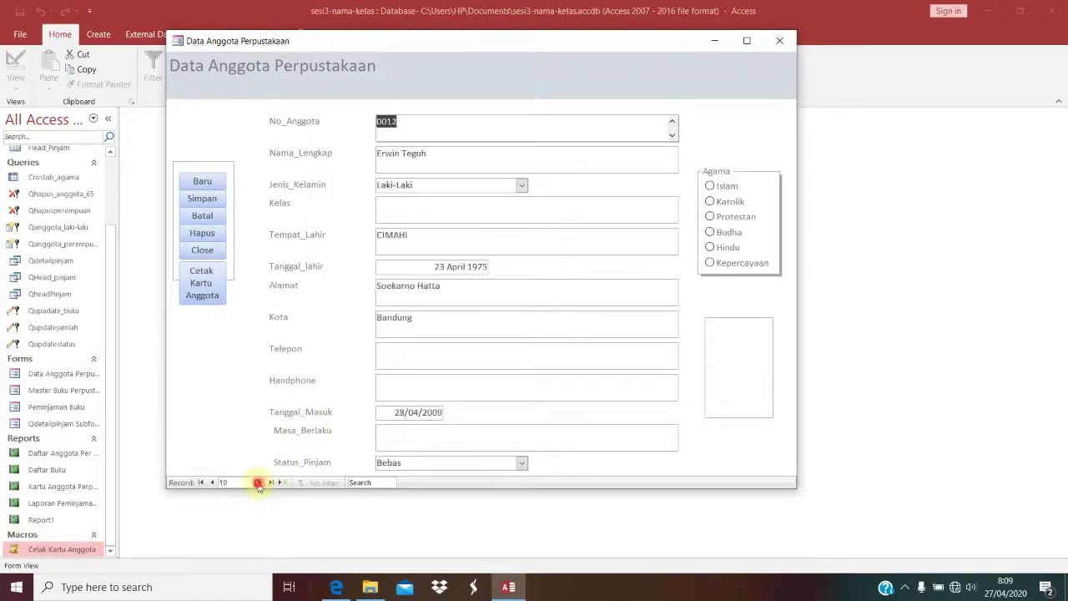
{"action": "left_click", "coordinate": [258, 484]}
{"action": "left_click", "coordinate": [258, 484]}
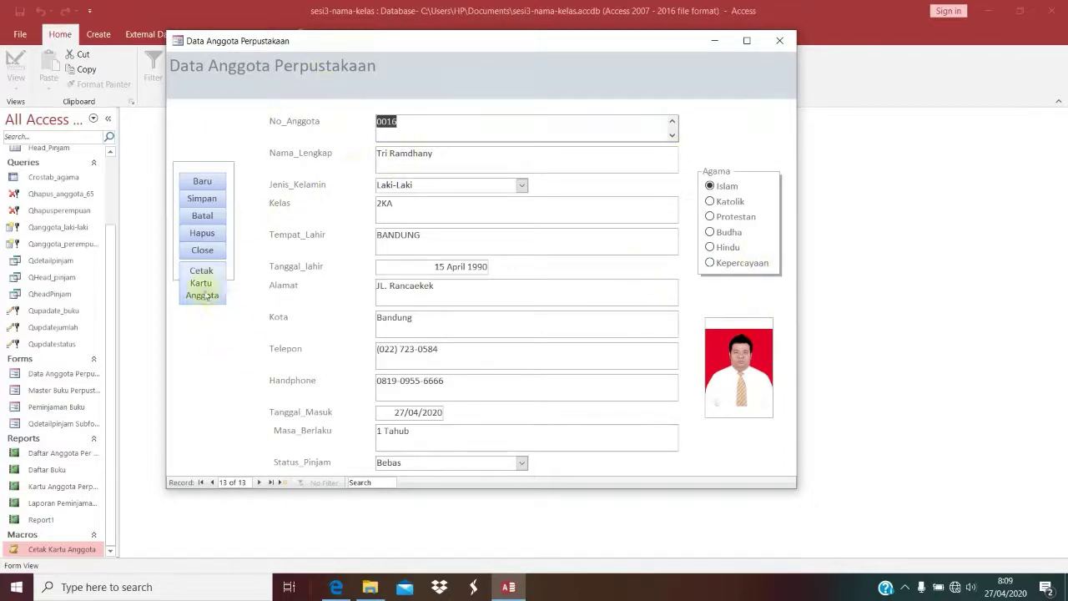
{"action": "left_click", "coordinate": [211, 286]}
{"action": "left_click", "coordinate": [282, 203]}
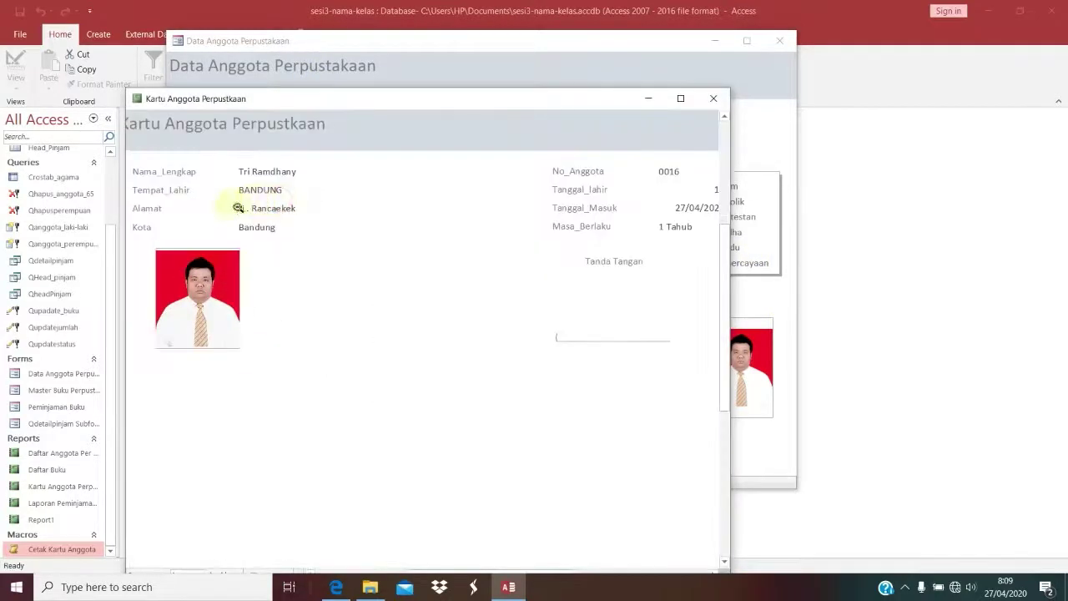
{"action": "left_click", "coordinate": [213, 207]}
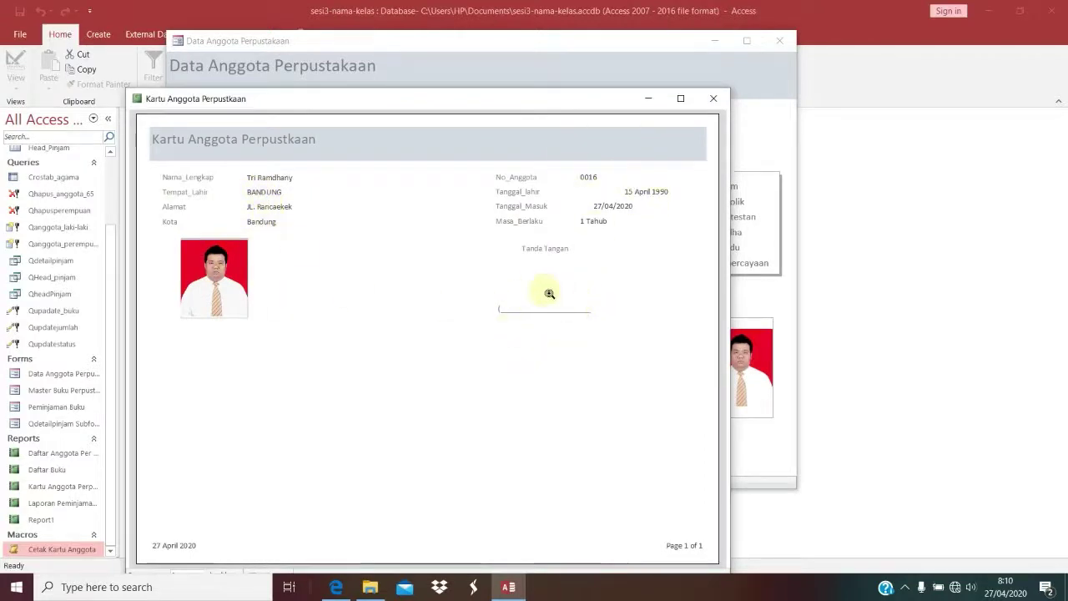
{"action": "left_click", "coordinate": [714, 98]}
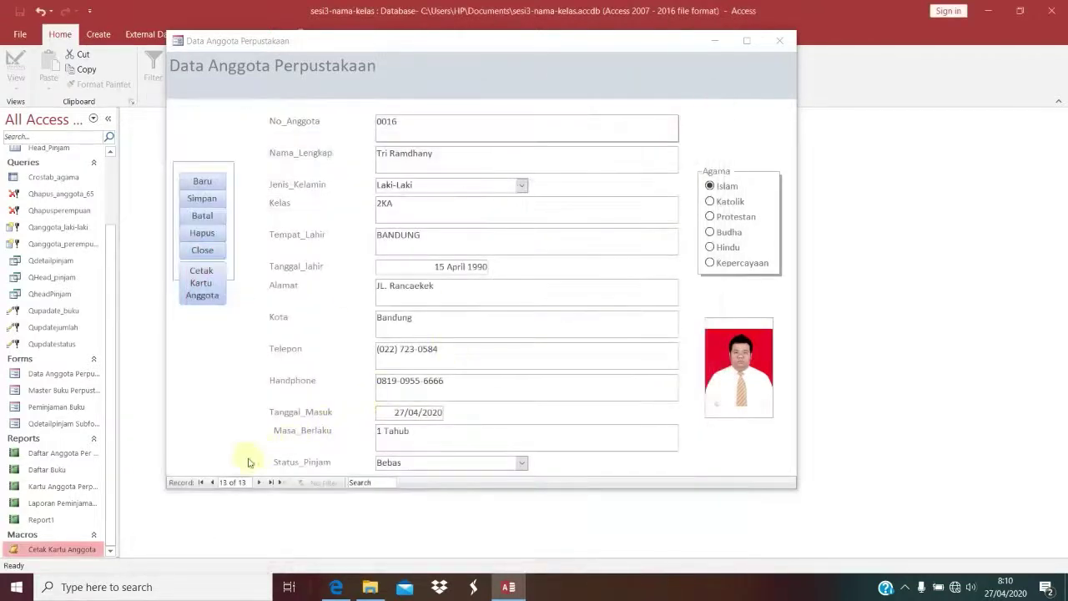
Step: Step back to member 0014 and check its card preview the same way
{"action": "left_click", "coordinate": [213, 482]}
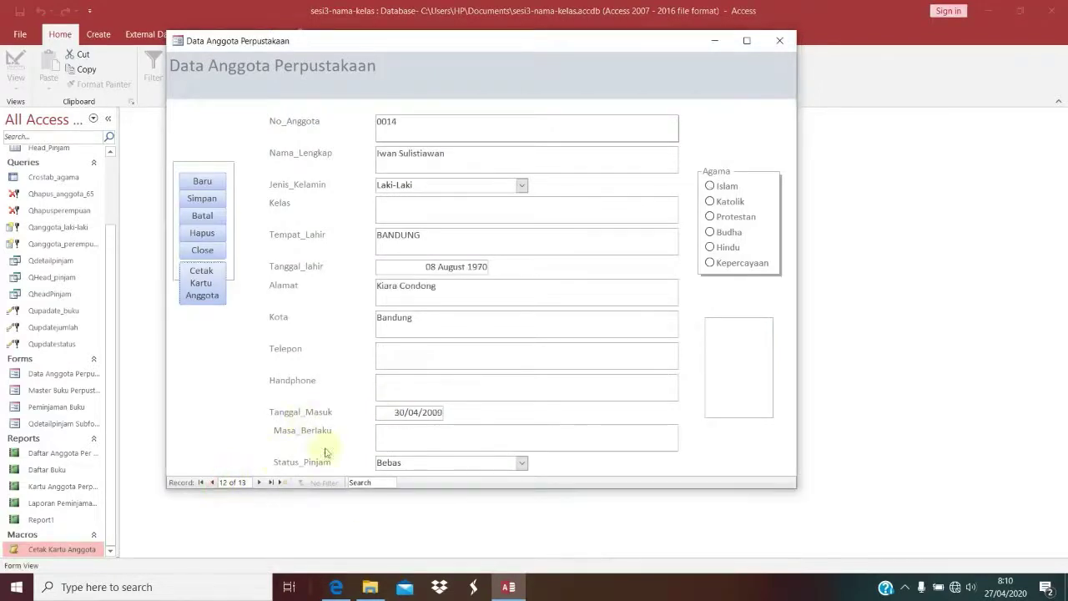
{"action": "left_click", "coordinate": [215, 299]}
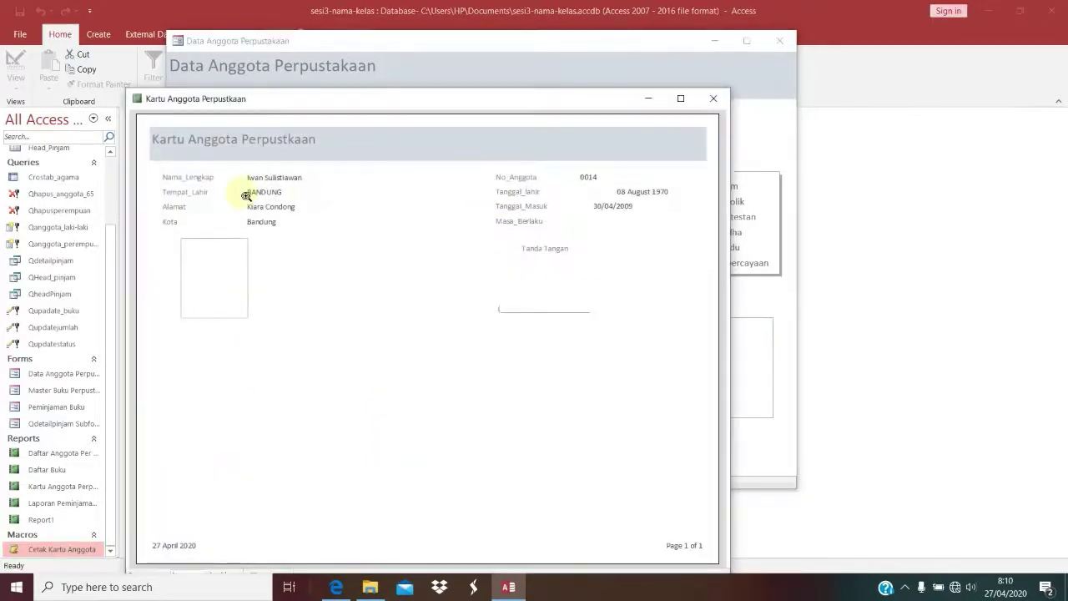
{"action": "left_click", "coordinate": [274, 193]}
{"action": "left_click", "coordinate": [556, 202]}
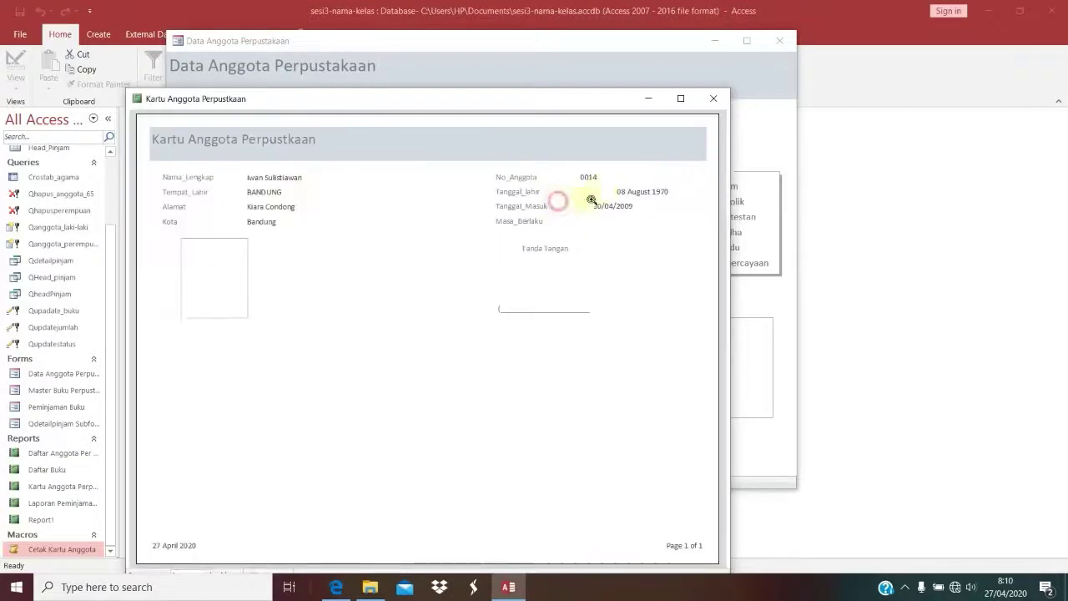
{"action": "left_click", "coordinate": [602, 190]}
{"action": "left_click", "coordinate": [577, 278]}
{"action": "left_click", "coordinate": [714, 99]}
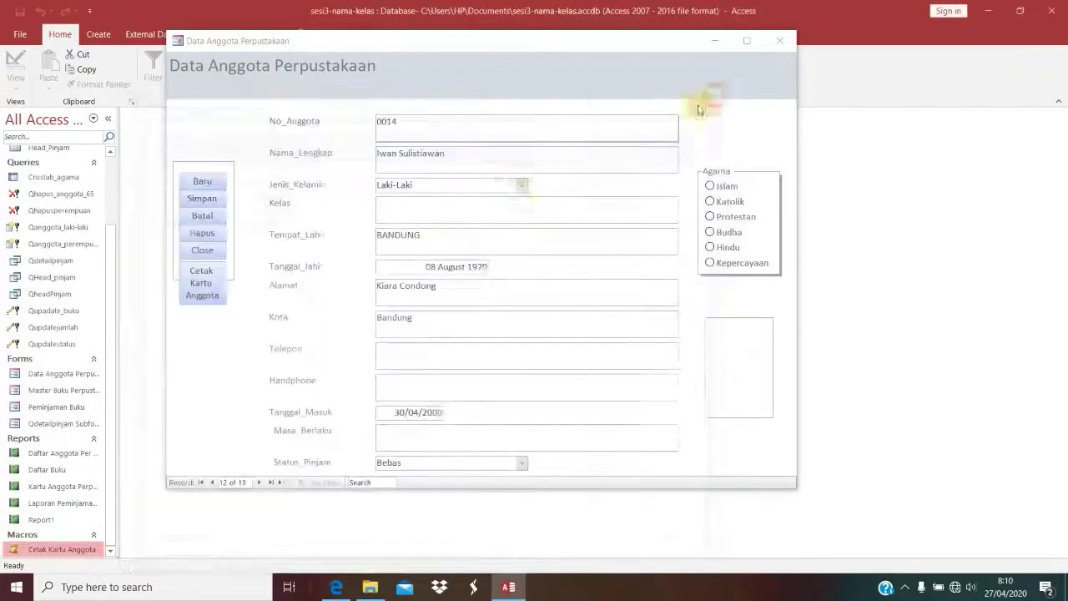
Step: Open the Cetak Kartu Anggota macro in Design View
{"action": "right_click", "coordinate": [48, 549]}
{"action": "left_click", "coordinate": [90, 393]}
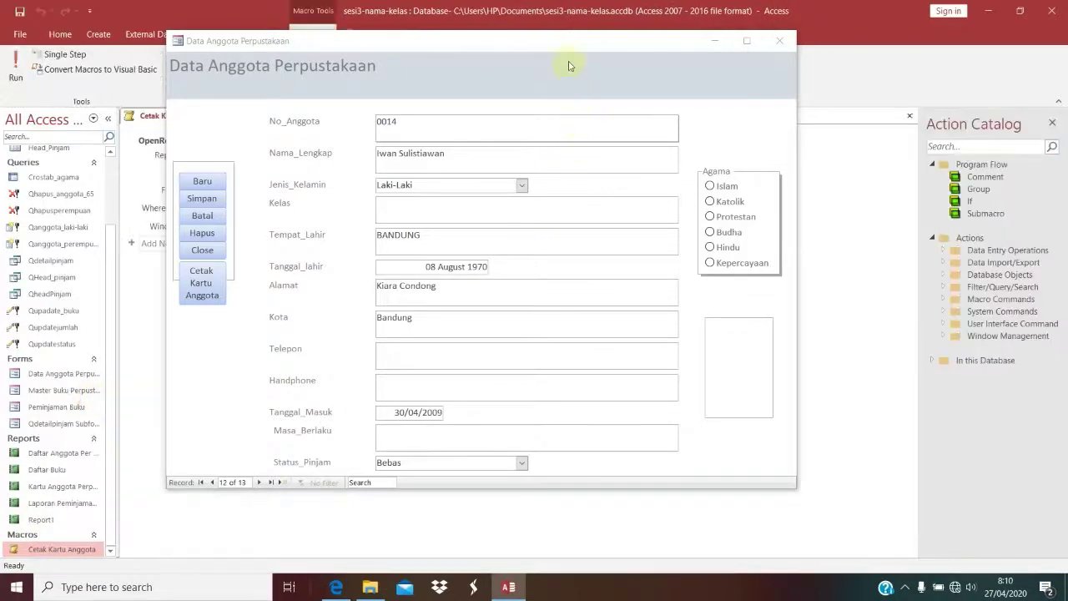
{"action": "left_click_drag", "start_coordinate": [568, 41], "coordinate": [567, 1]}
{"action": "left_click", "coordinate": [584, 229]}
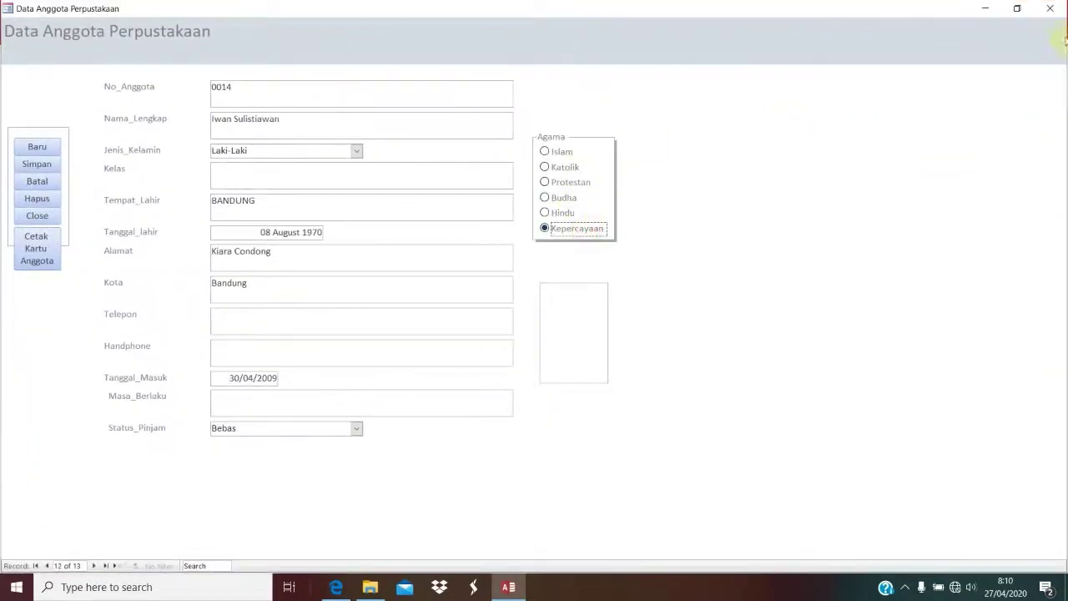
Step: Close the member form saving its design changes, then reopen Data Anggota Perpustakaan
{"action": "left_click", "coordinate": [1050, 8]}
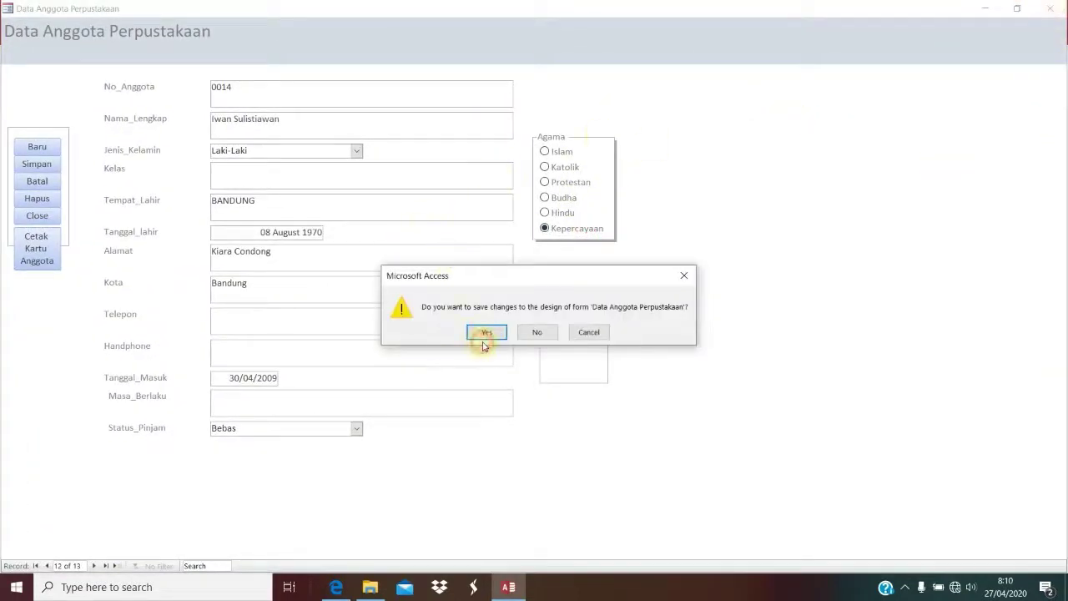
{"action": "left_click", "coordinate": [486, 342]}
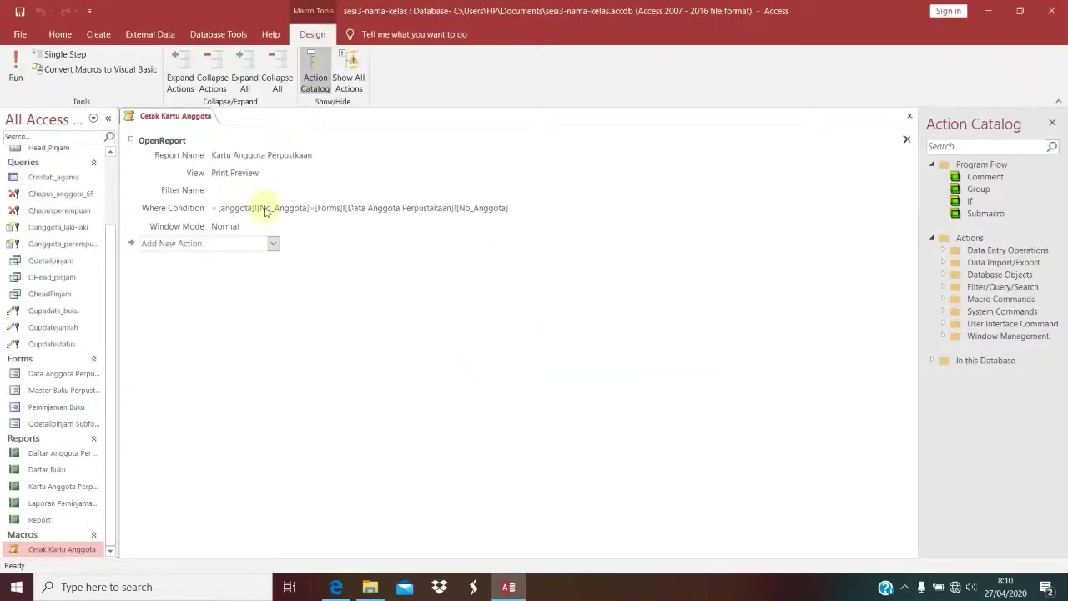
{"action": "mouse_move", "coordinate": [265, 212]}
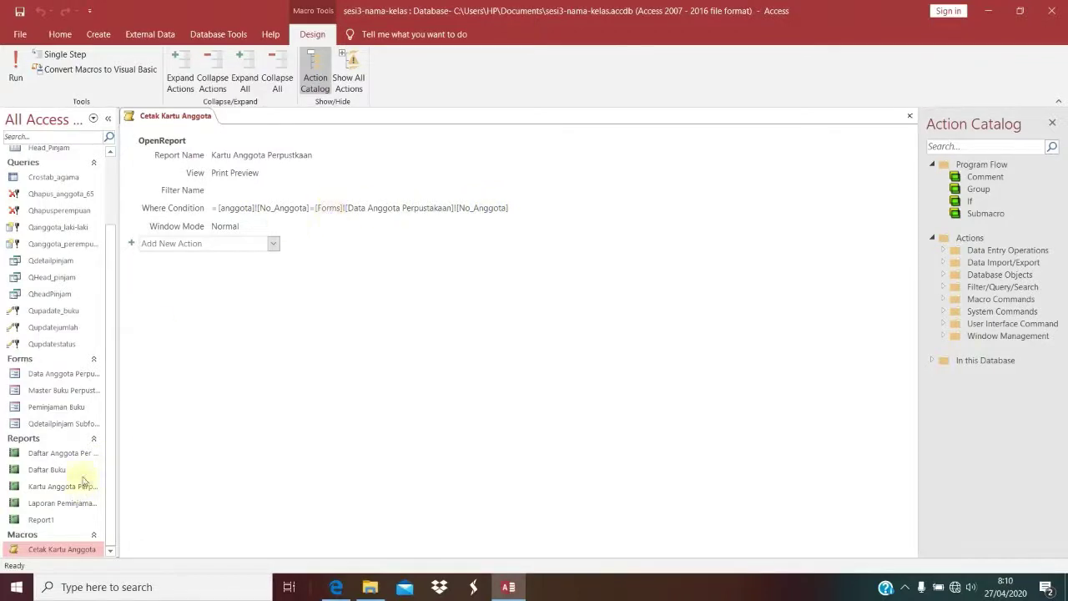
{"action": "left_click", "coordinate": [64, 409]}
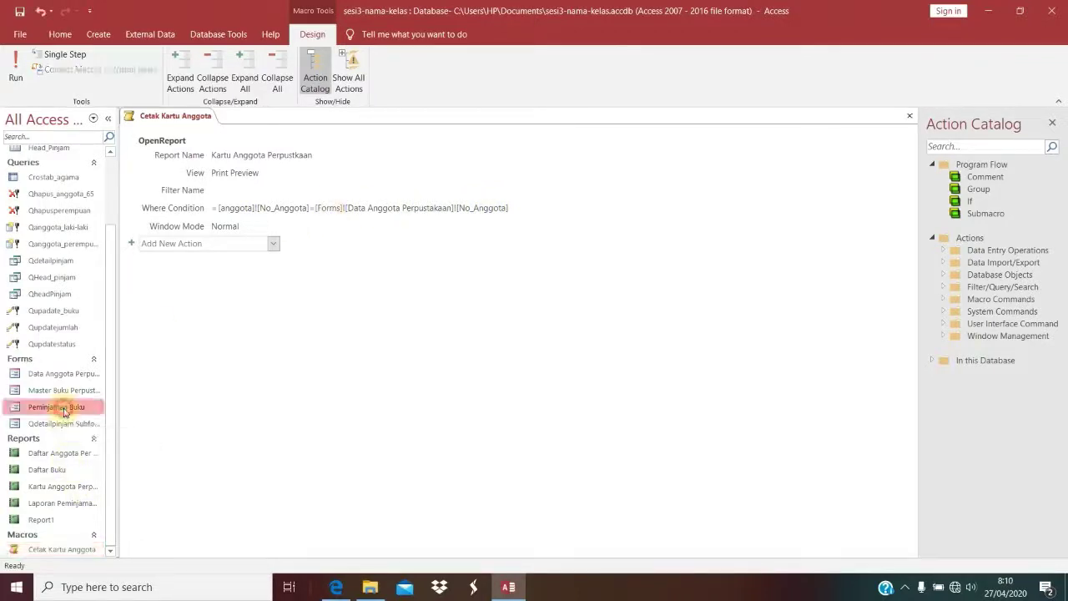
{"action": "double_click", "coordinate": [73, 378]}
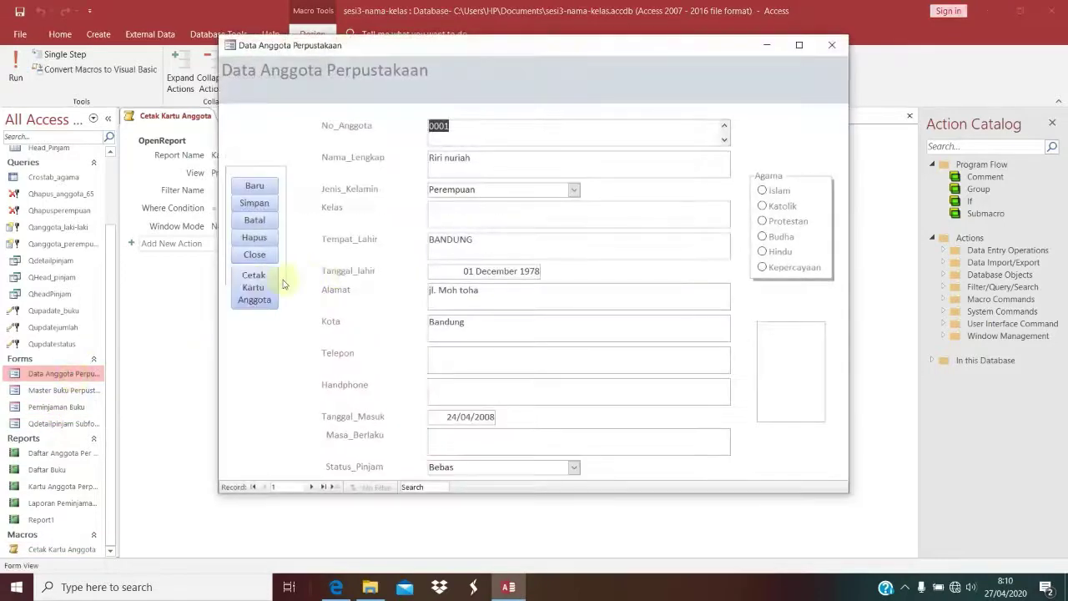
{"action": "left_click", "coordinate": [258, 294]}
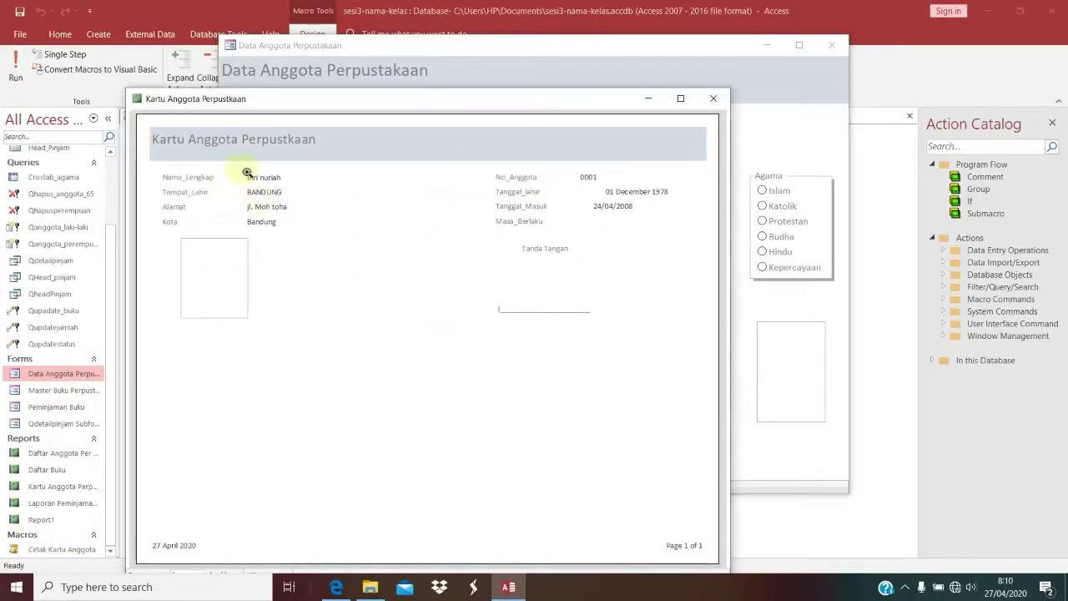
{"action": "left_click_drag", "start_coordinate": [336, 99], "coordinate": [477, 235]}
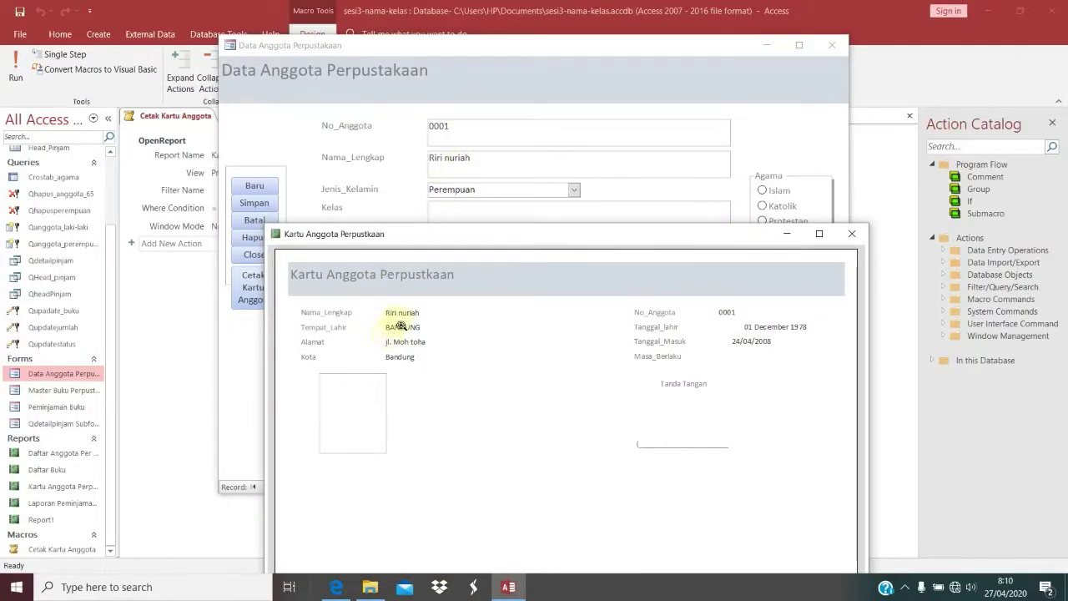
{"action": "left_click", "coordinate": [852, 233]}
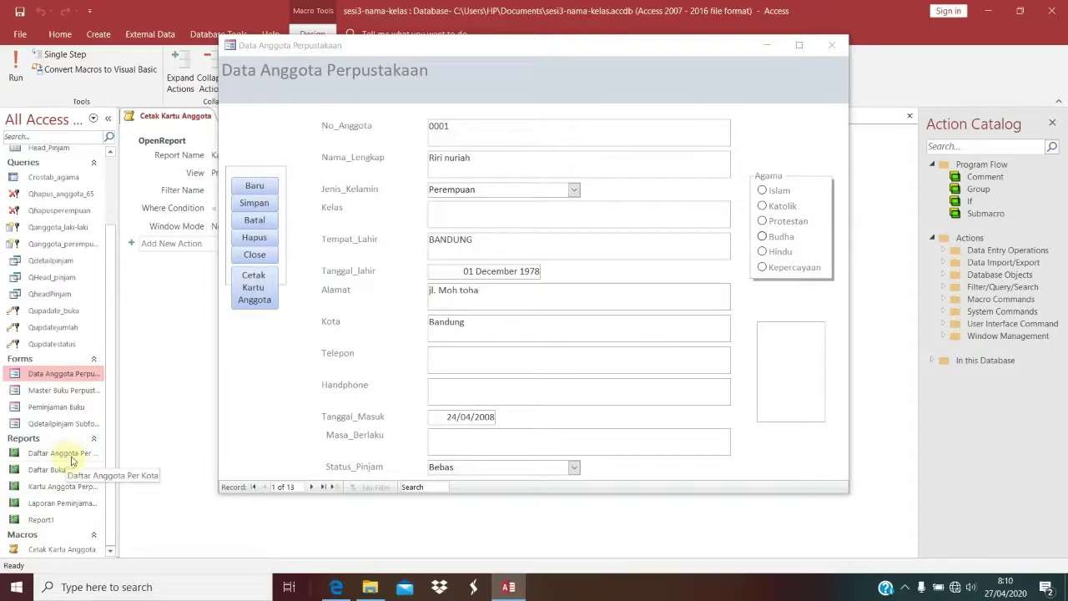
{"action": "left_click", "coordinate": [62, 484]}
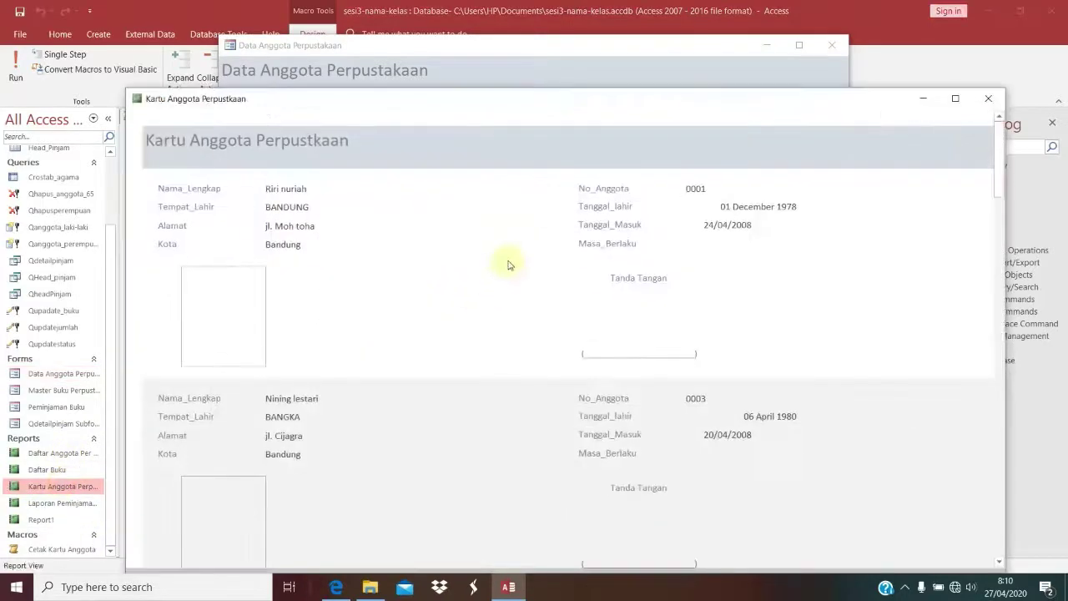
{"action": "scroll", "coordinate": [329, 303], "scroll_direction": "down", "scroll_amount": 5}
{"action": "scroll", "coordinate": [329, 305], "scroll_direction": "down", "scroll_amount": 10}
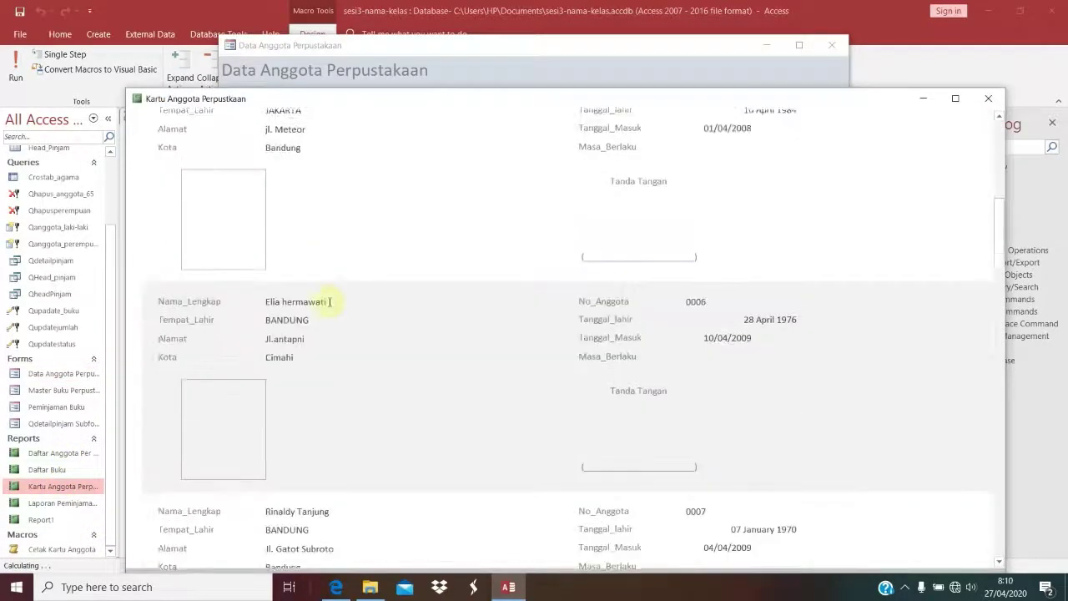
{"action": "scroll", "coordinate": [329, 307], "scroll_direction": "down", "scroll_amount": 8}
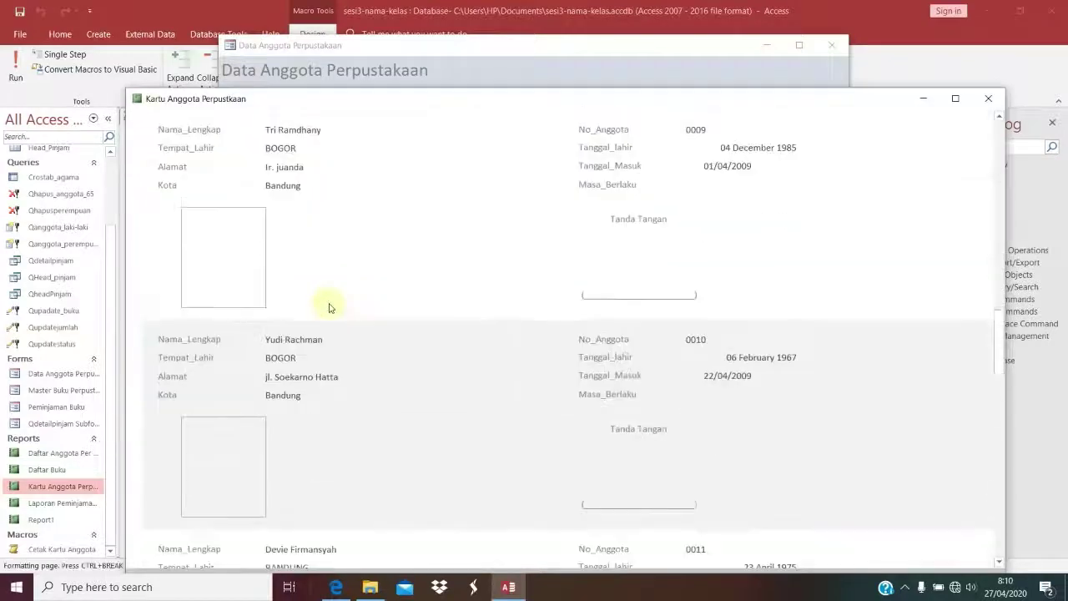
{"action": "scroll", "coordinate": [329, 305], "scroll_direction": "down", "scroll_amount": 6}
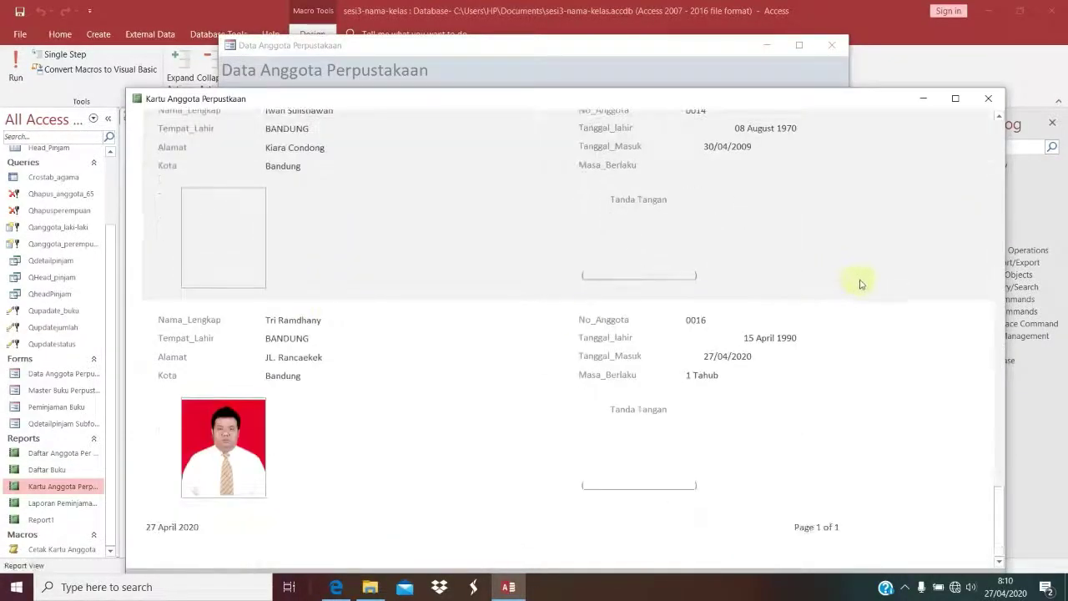
{"action": "left_click", "coordinate": [989, 99]}
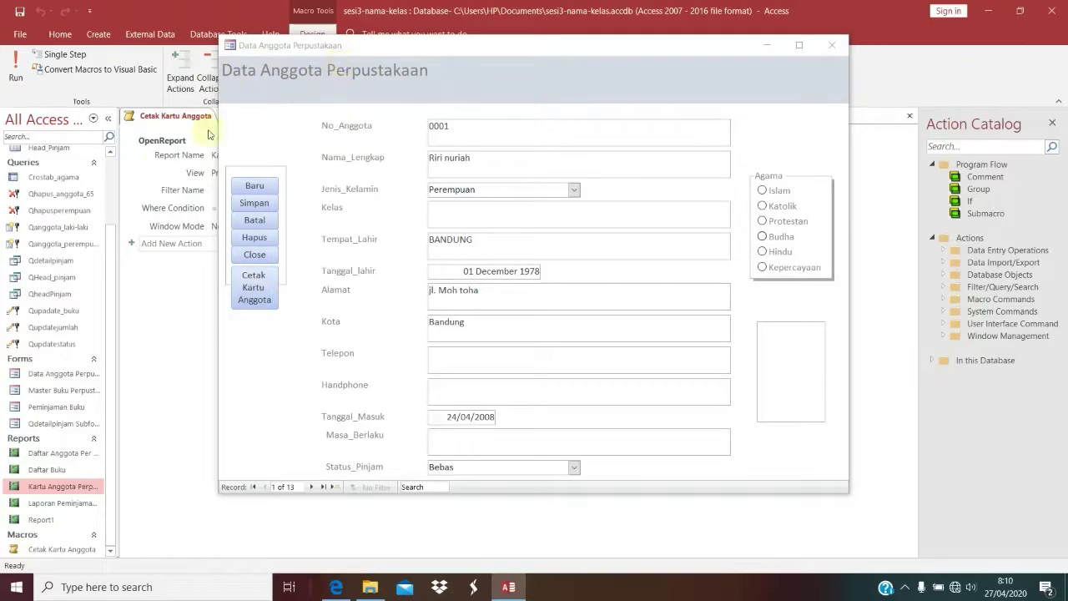
Step: Put the member form in Design View, then open and close Master Buku and Peminjaman Buku forms
{"action": "right_click", "coordinate": [627, 91]}
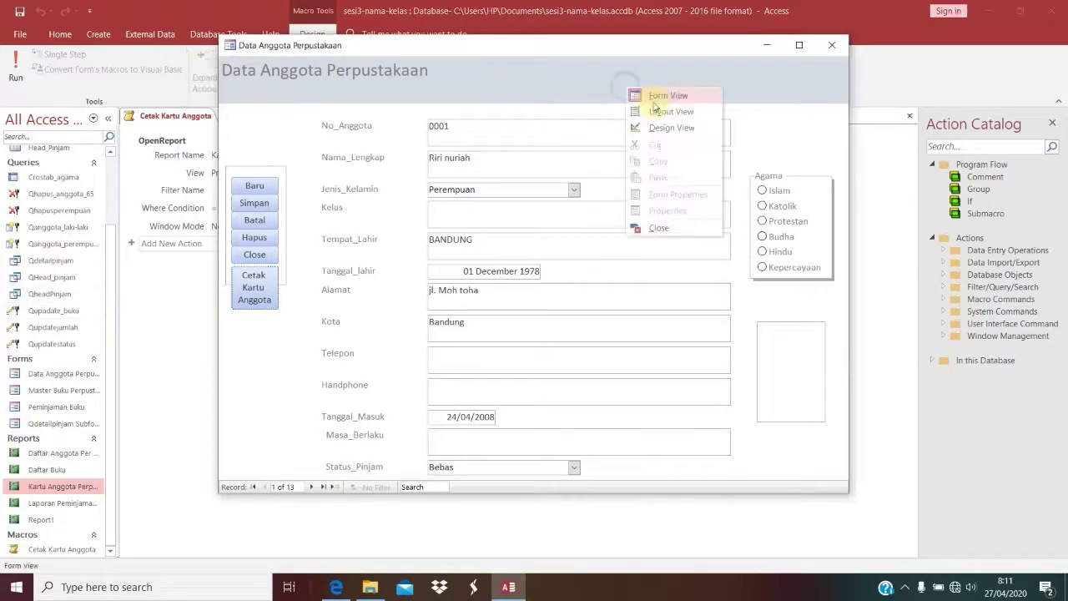
{"action": "left_click", "coordinate": [649, 127]}
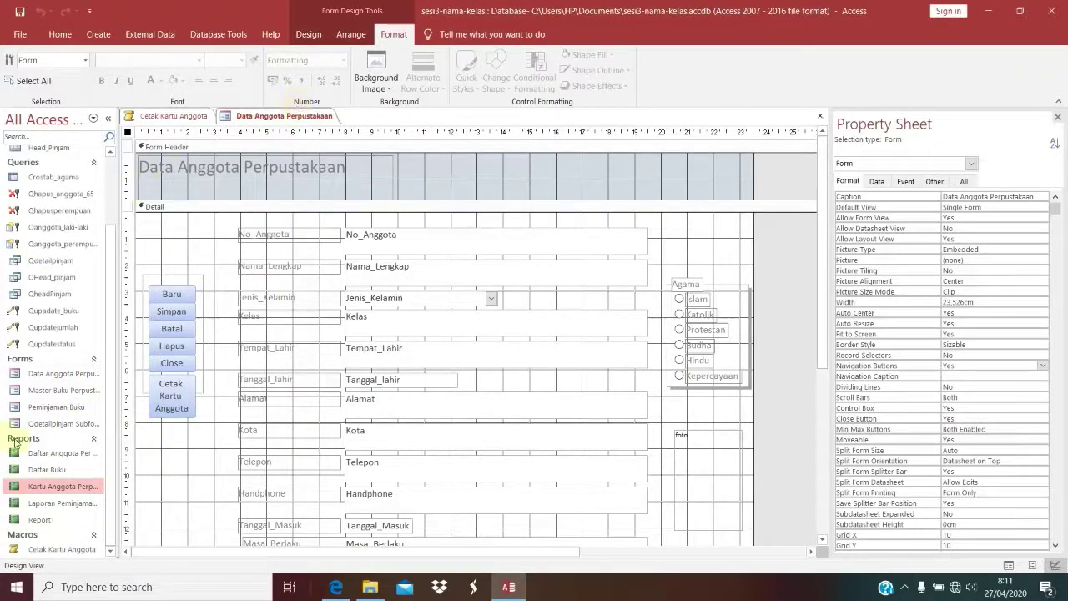
{"action": "left_click", "coordinate": [61, 392]}
{"action": "double_click", "coordinate": [60, 392]}
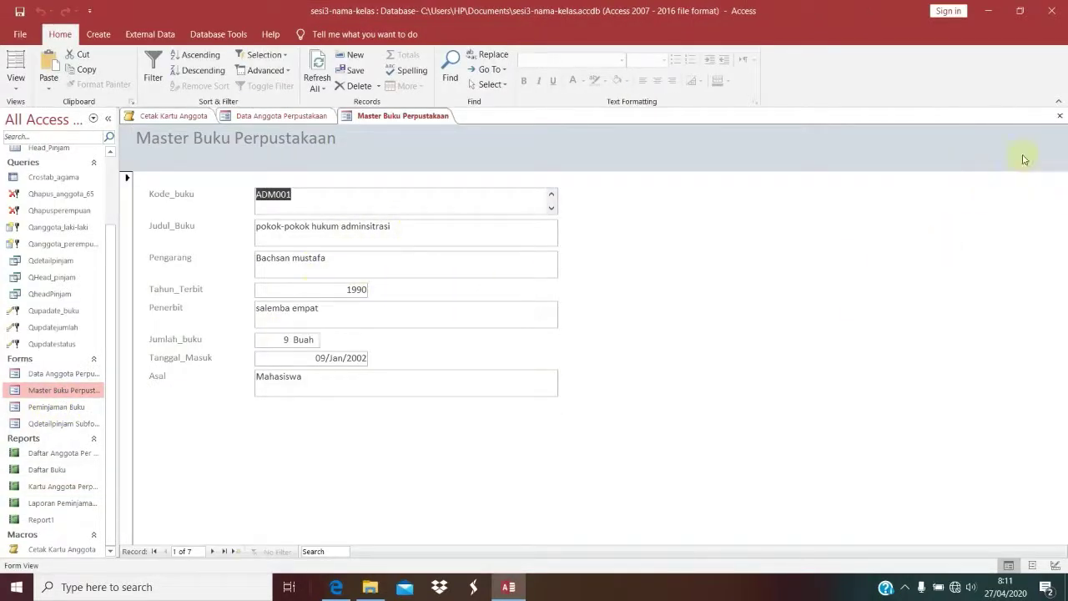
{"action": "left_click", "coordinate": [1059, 121]}
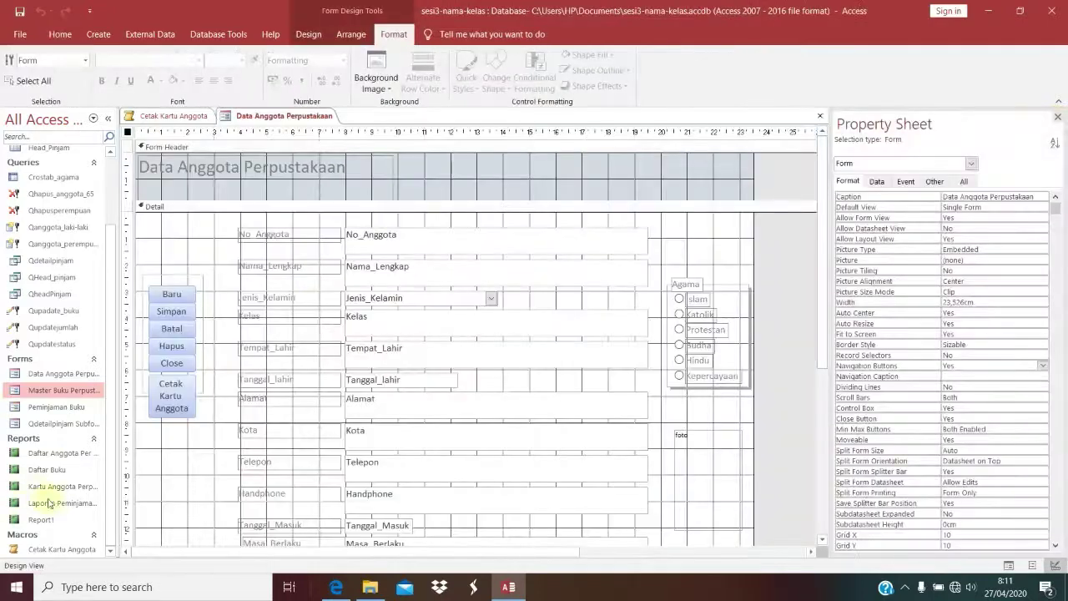
{"action": "double_click", "coordinate": [70, 408]}
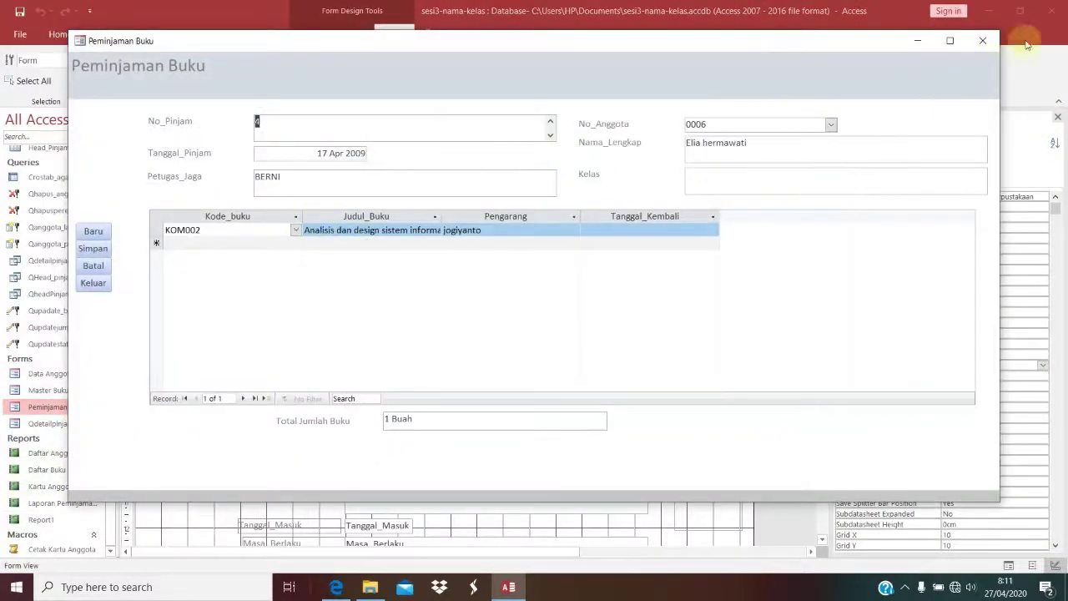
{"action": "left_click", "coordinate": [983, 40]}
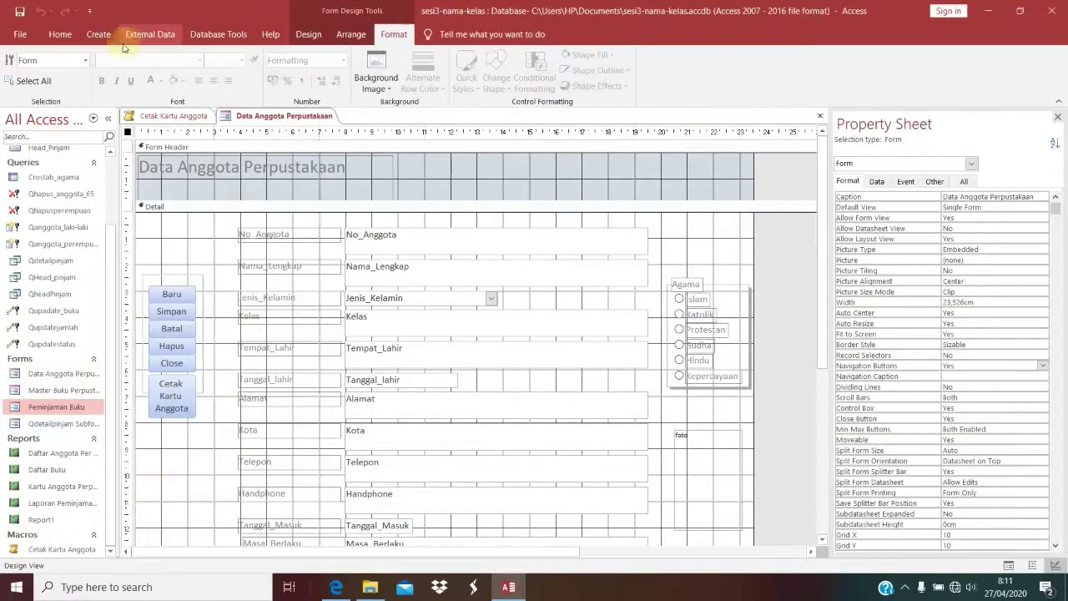
{"action": "left_click", "coordinate": [98, 34]}
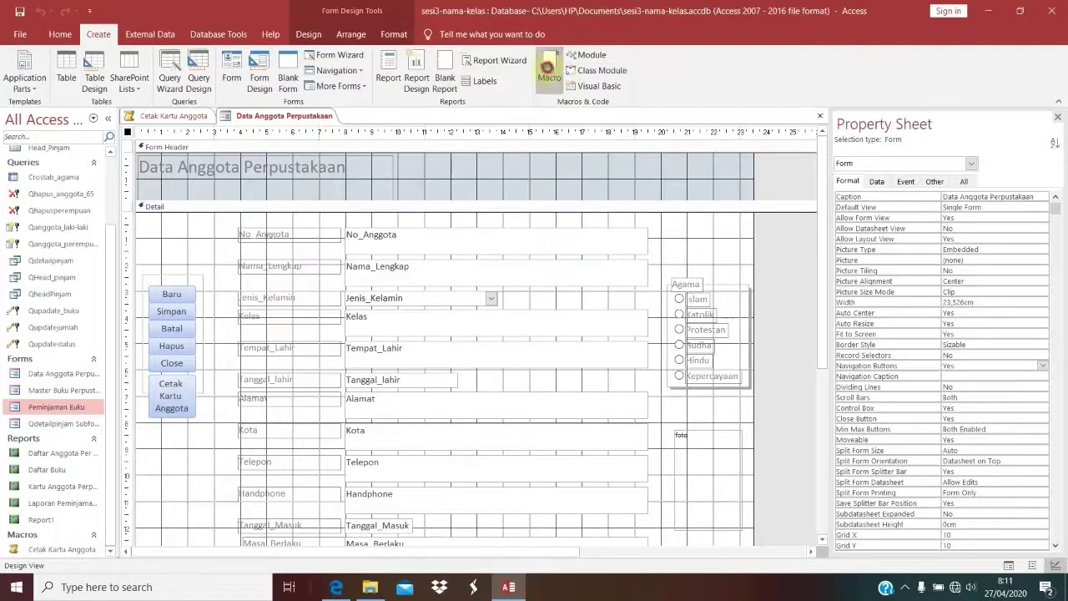
Step: Create a new macro with an OpenForm action that opens the Peminjaman Buku form
{"action": "left_click", "coordinate": [550, 71]}
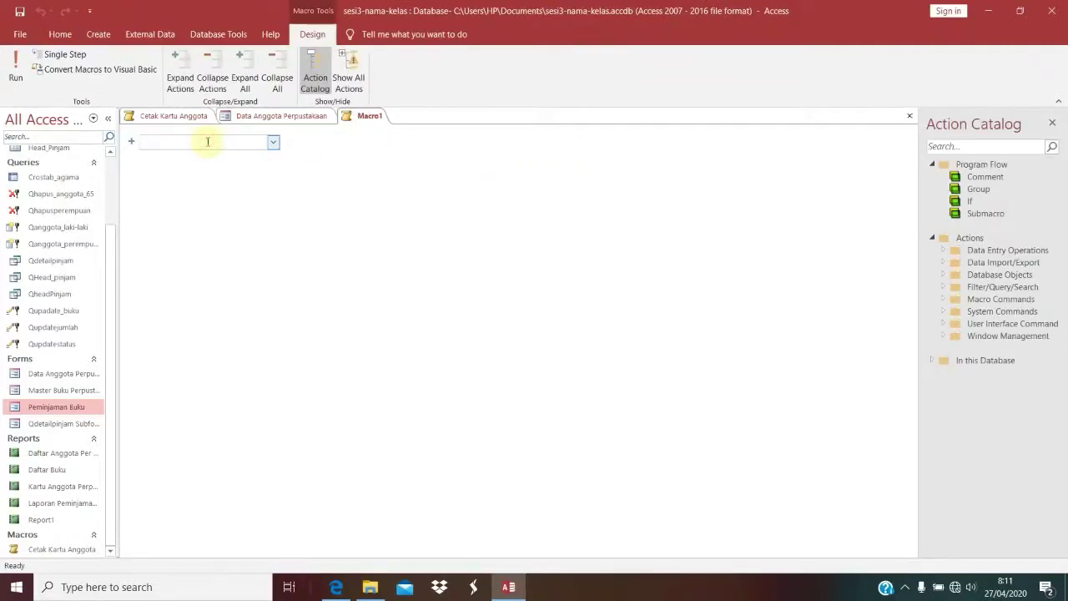
{"action": "type", "text": "OpenForm"}
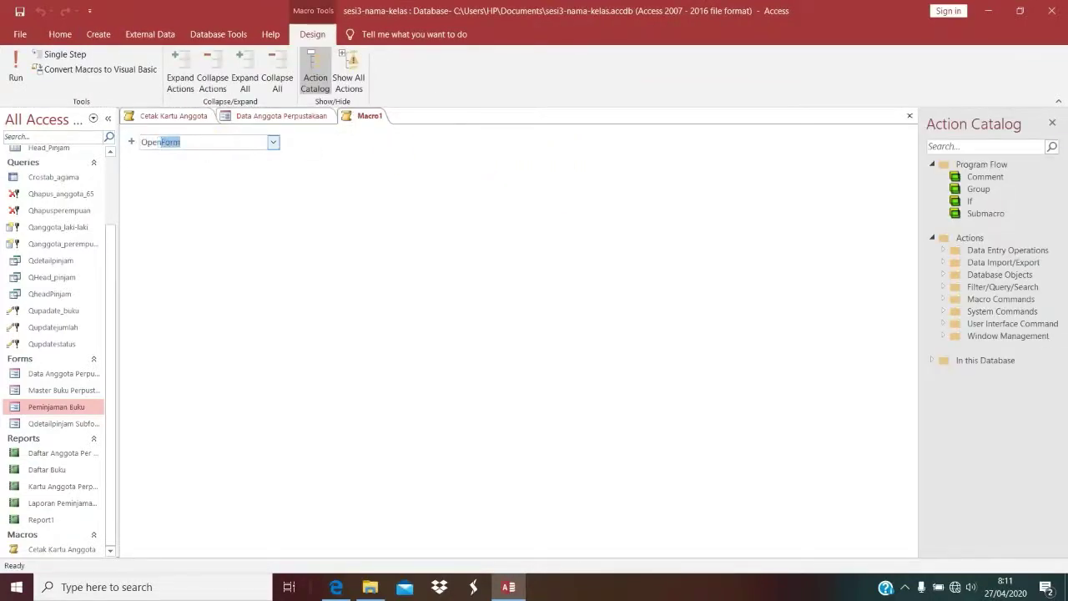
{"action": "key", "text": "Return"}
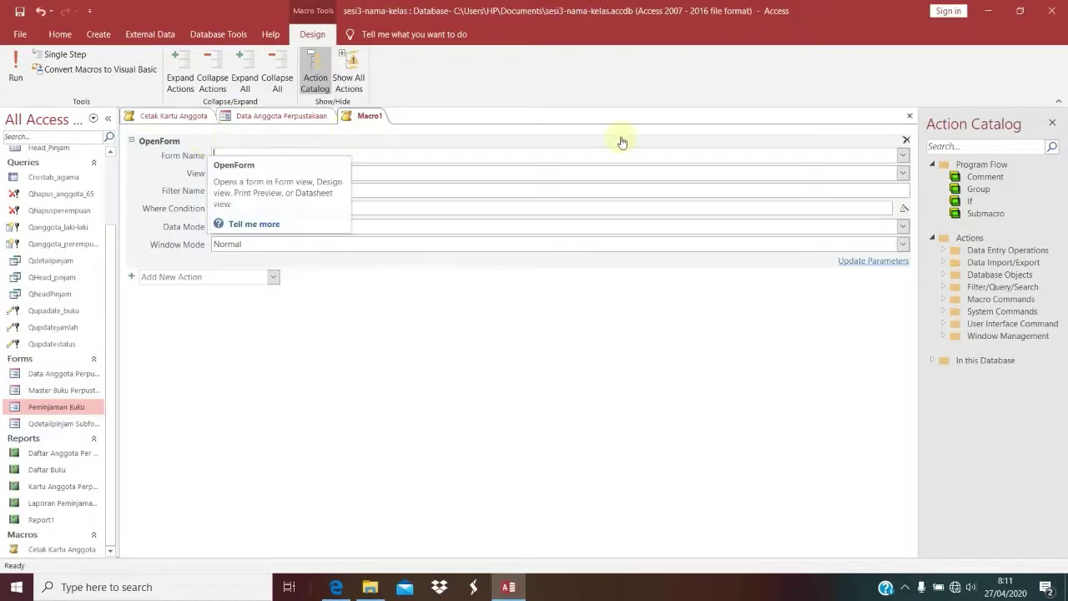
{"action": "left_click", "coordinate": [908, 157]}
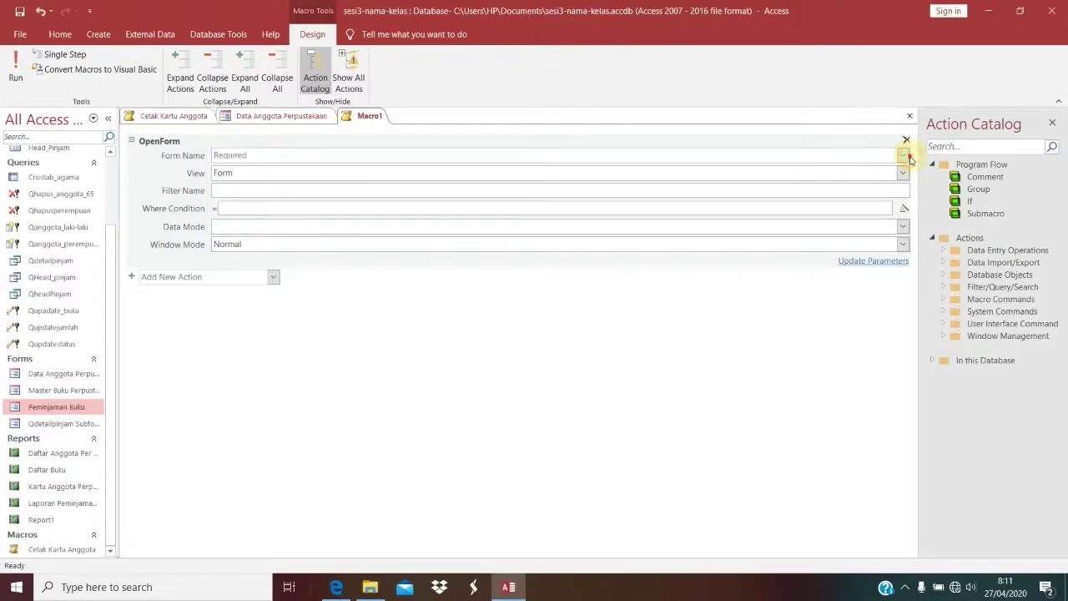
{"action": "left_click", "coordinate": [351, 203]}
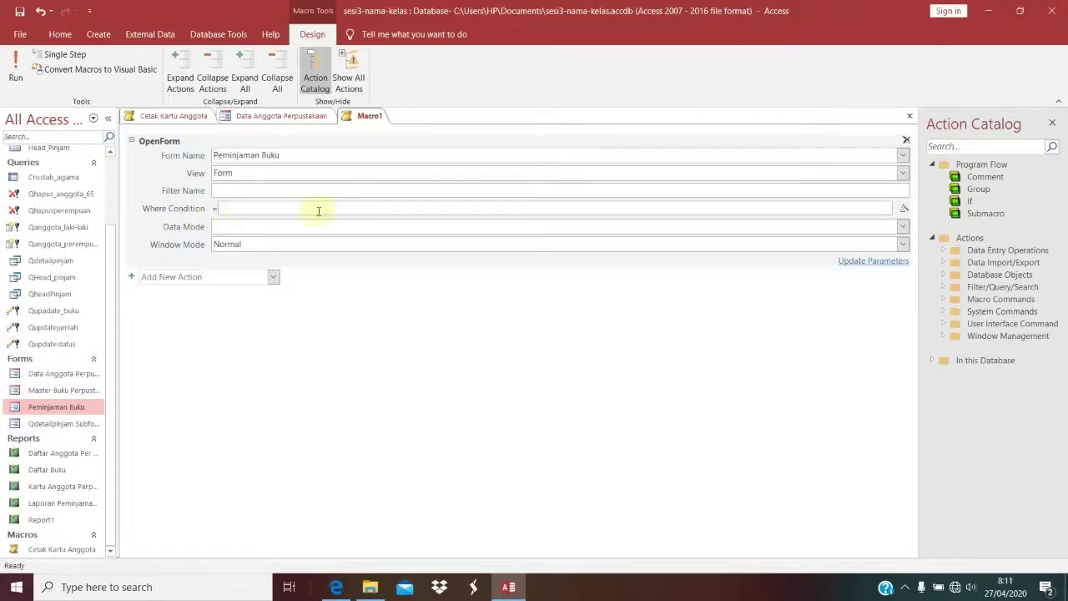
{"action": "mouse_move", "coordinate": [296, 208]}
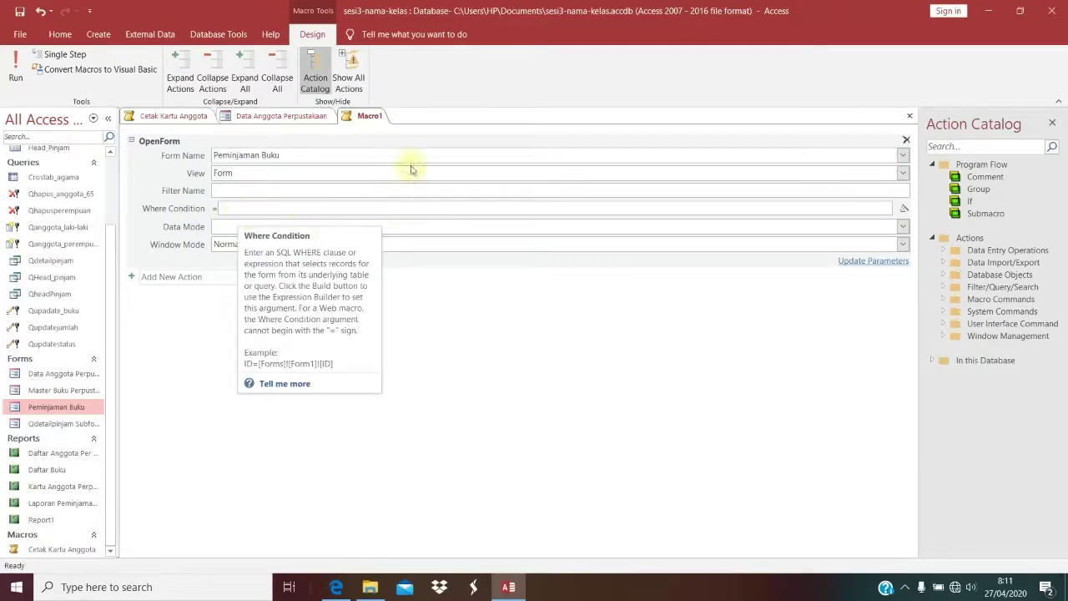
Step: Save the macro as 'Buka Form Peminjaman' and close it
{"action": "right_click", "coordinate": [382, 115]}
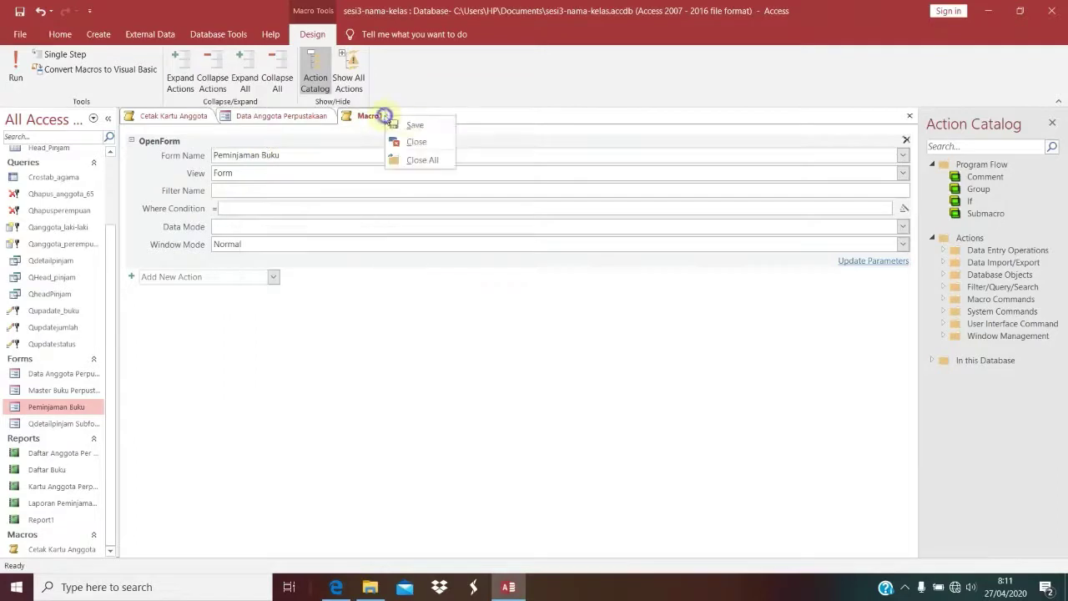
{"action": "left_click", "coordinate": [404, 121]}
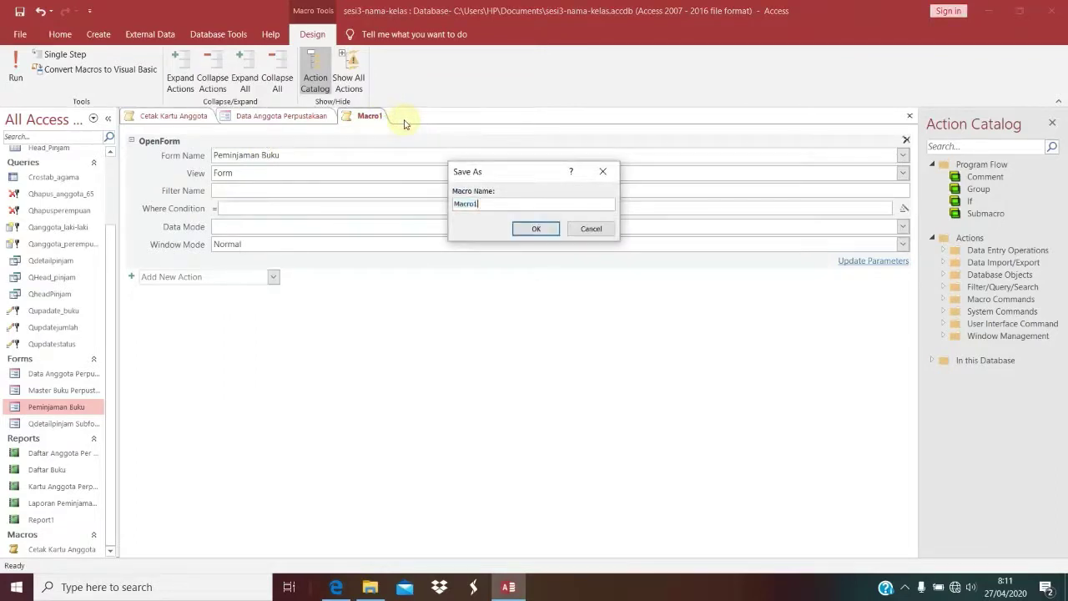
{"action": "type", "text": "Mac"}
{"action": "key", "text": "Return"}
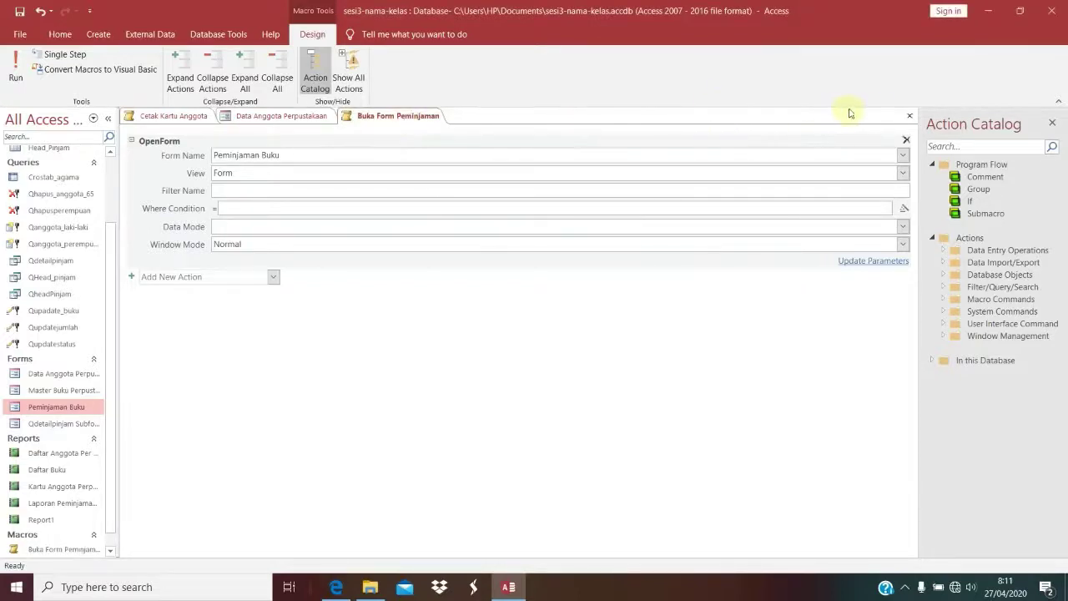
{"action": "left_click", "coordinate": [909, 117]}
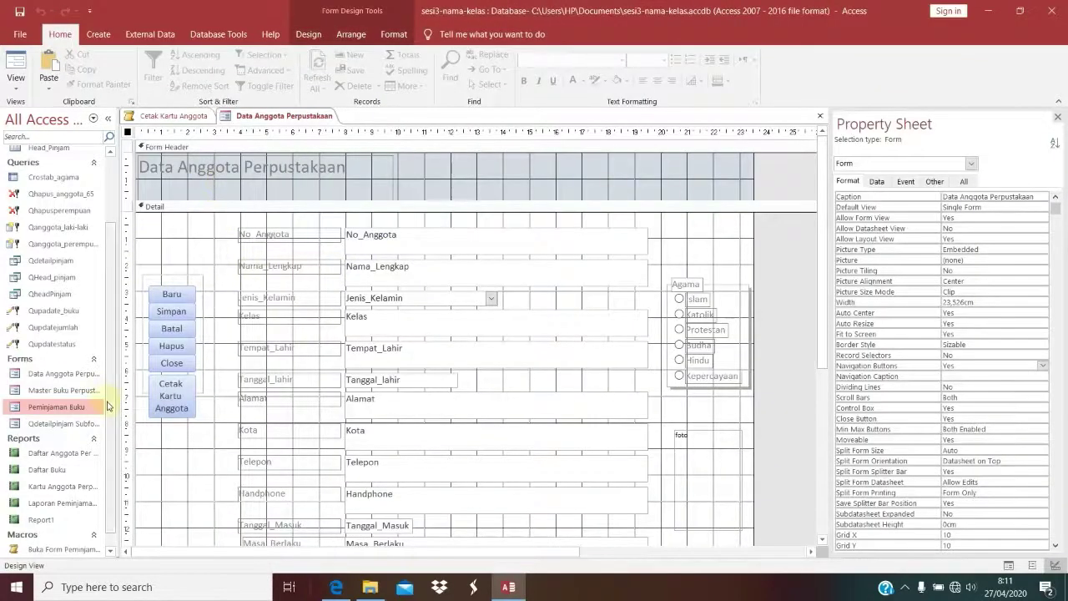
Step: Place a Buka Form Peminjaman button under Cetak Kartu Anggota and size both to the narrowest width
{"action": "scroll", "coordinate": [89, 455], "scroll_direction": "down", "scroll_amount": 1}
{"action": "left_click_drag", "start_coordinate": [48, 532], "coordinate": [153, 430]}
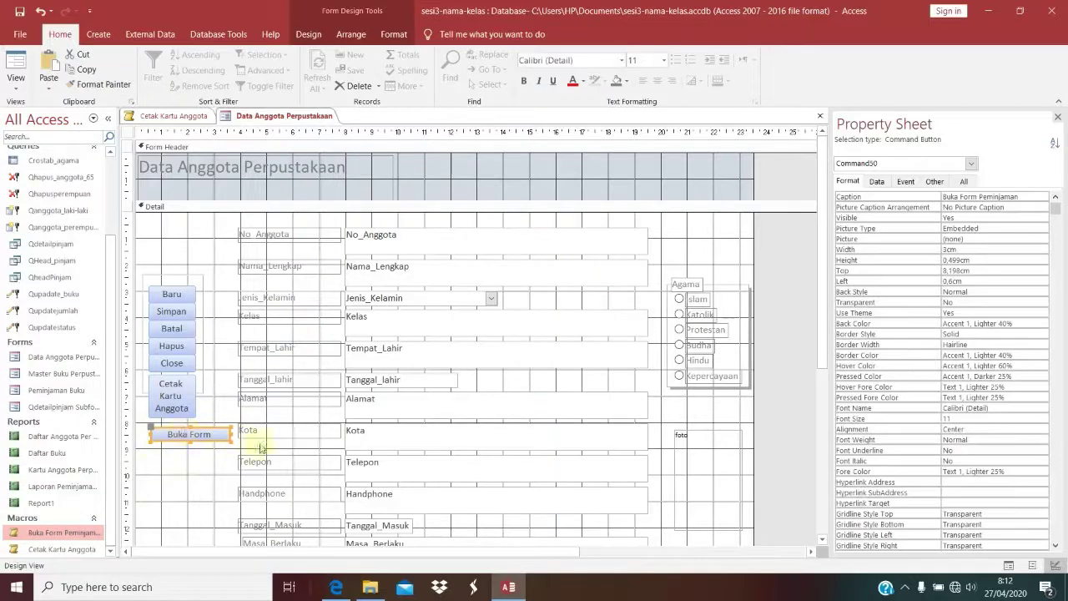
{"action": "left_click", "coordinate": [178, 407], "text": "shift"}
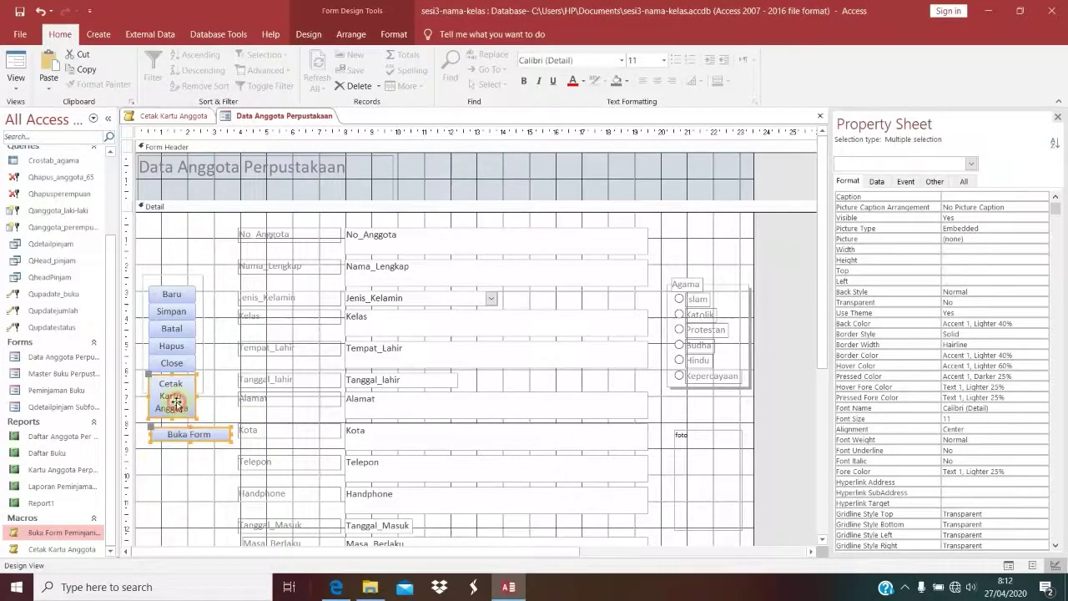
{"action": "right_click", "coordinate": [178, 406]}
{"action": "mouse_move", "coordinate": [238, 384]}
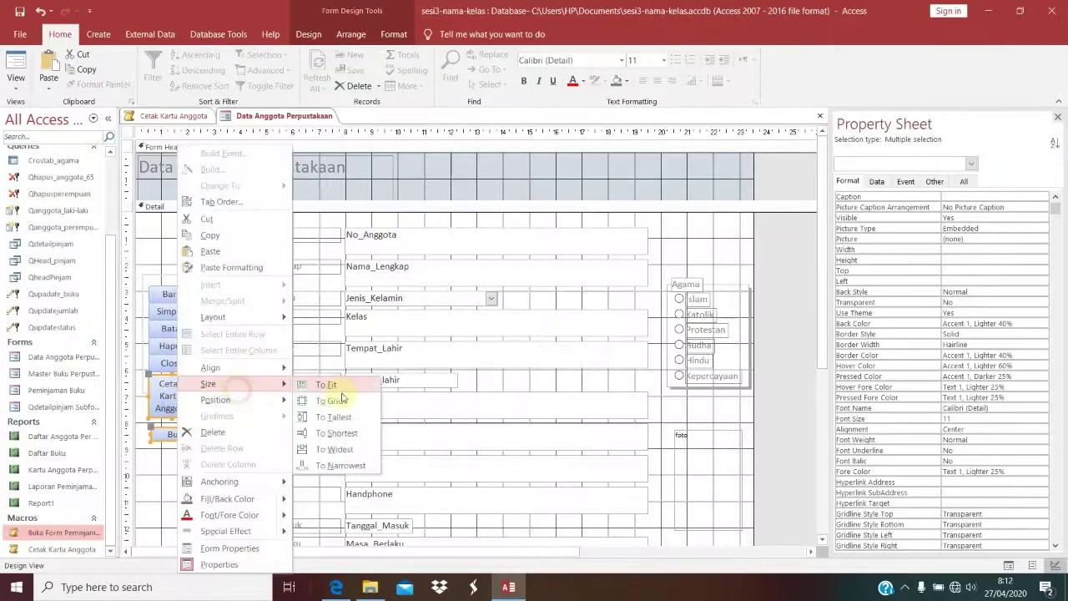
{"action": "left_click", "coordinate": [366, 468]}
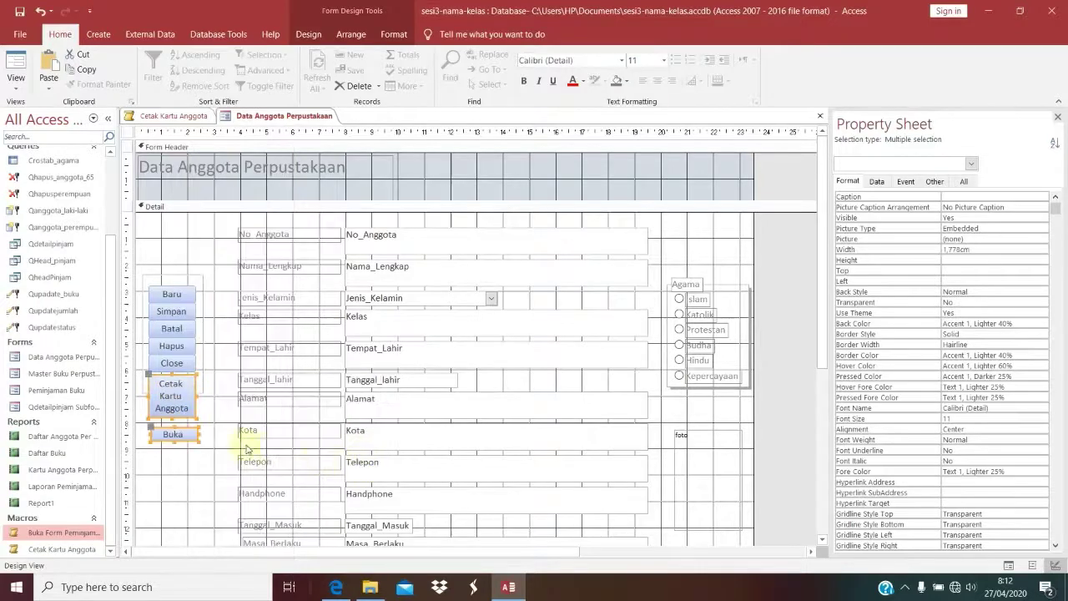
Step: Left-align the two buttons, stretch Buka Form Peminjaman taller, and switch to Form View
{"action": "right_click", "coordinate": [185, 426]}
{"action": "left_click", "coordinate": [232, 367]}
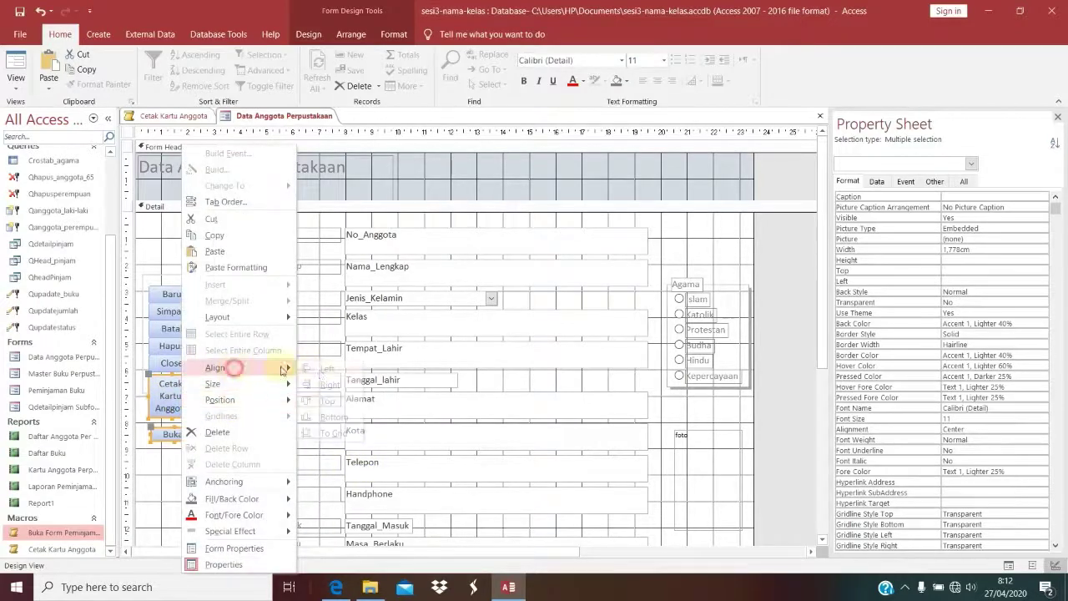
{"action": "left_click", "coordinate": [322, 369]}
{"action": "left_click", "coordinate": [172, 465]}
{"action": "left_click", "coordinate": [172, 436]}
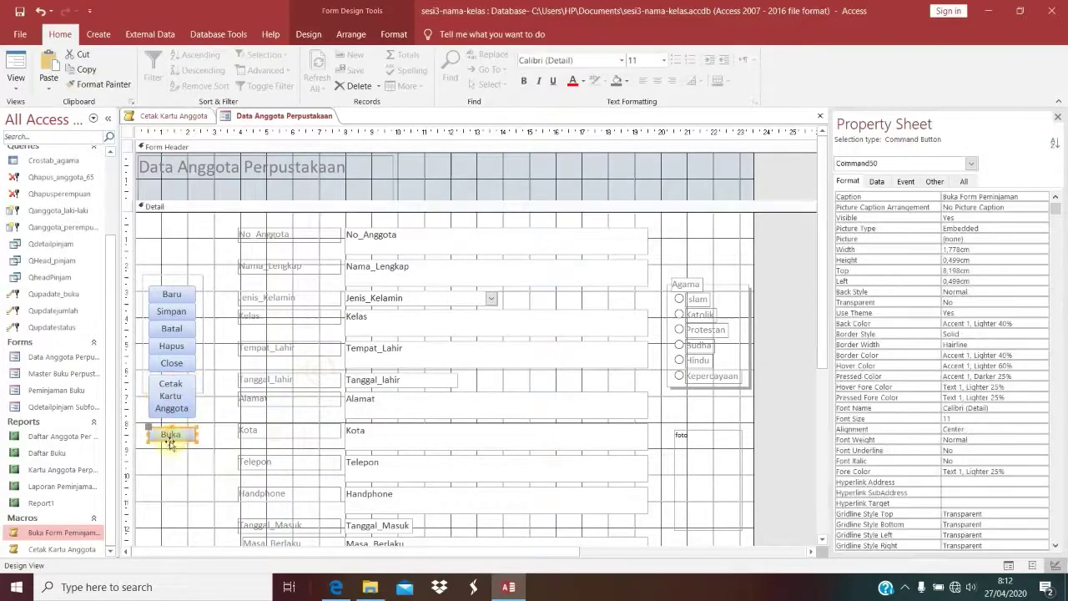
{"action": "left_click_drag", "start_coordinate": [173, 443], "coordinate": [171, 480]}
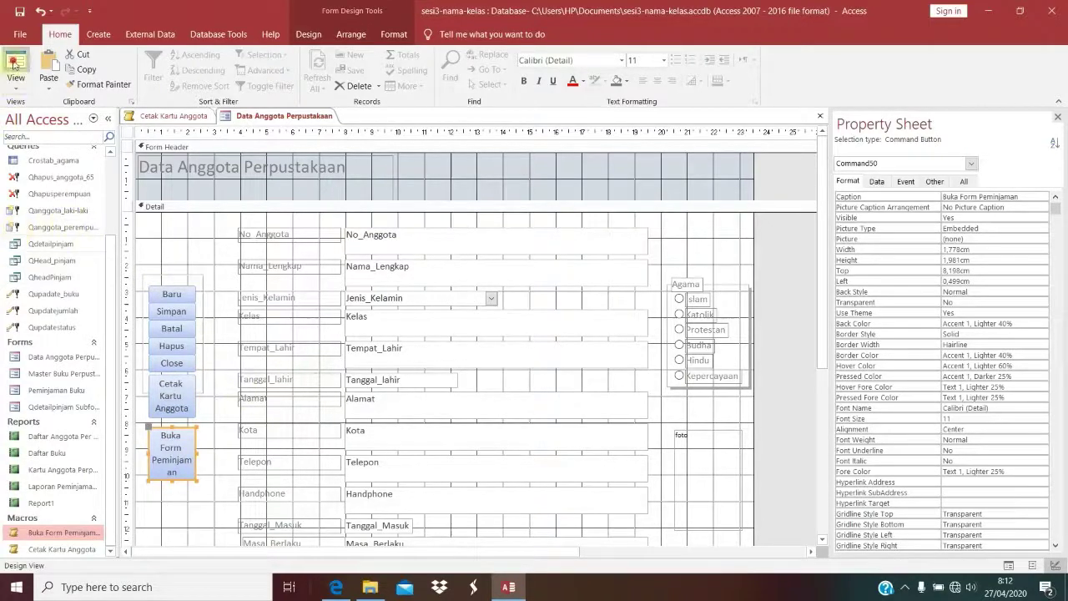
{"action": "left_click", "coordinate": [16, 68]}
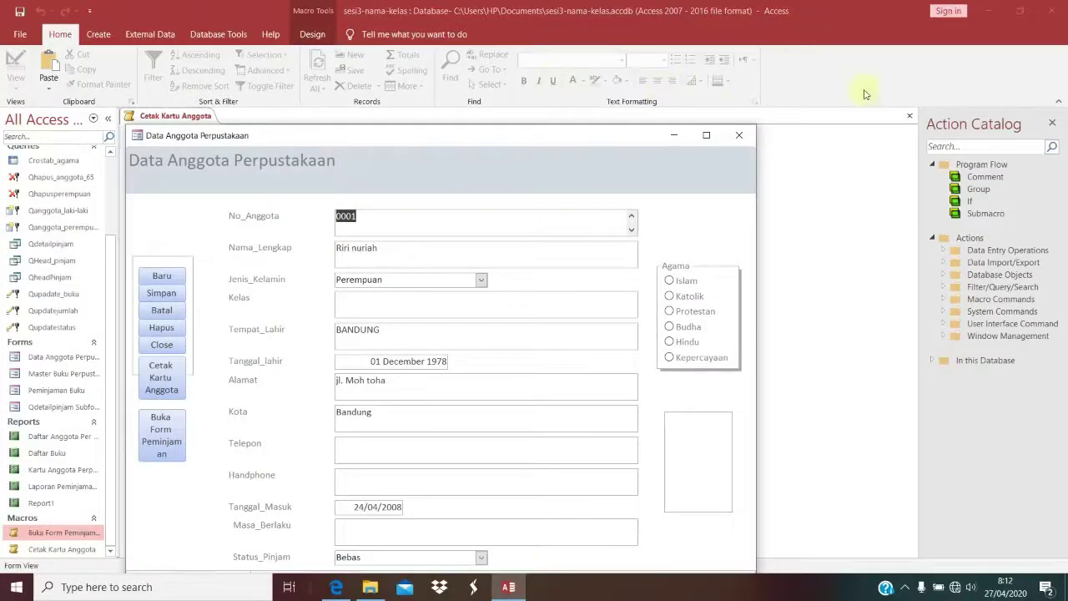
Step: Close the macro and test Buka Form Peminjaman, opening and closing the Peminjaman Buku form twice
{"action": "left_click", "coordinate": [912, 118]}
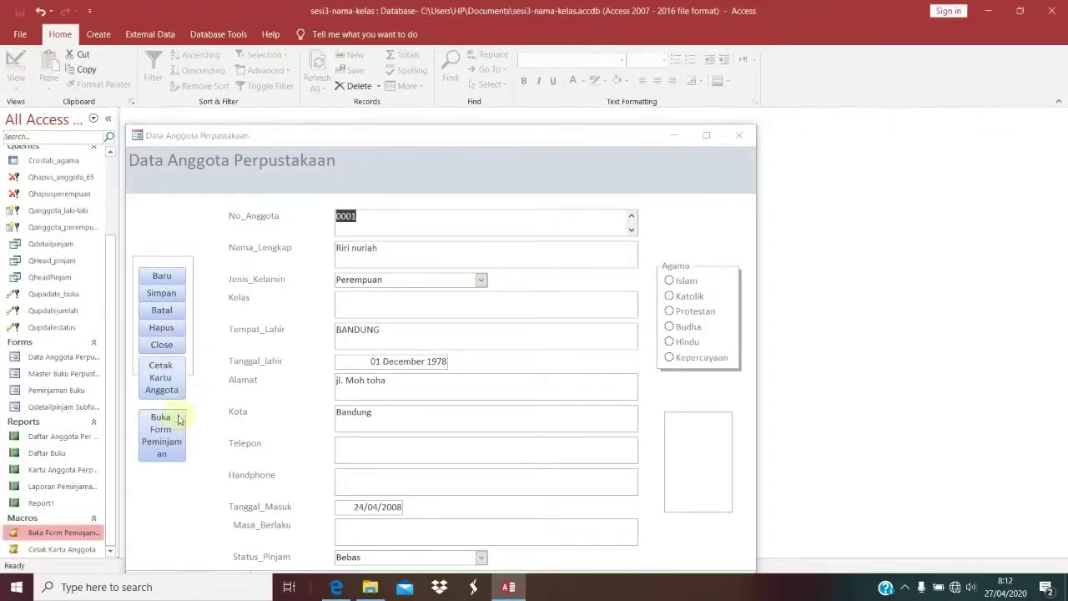
{"action": "left_click", "coordinate": [176, 441]}
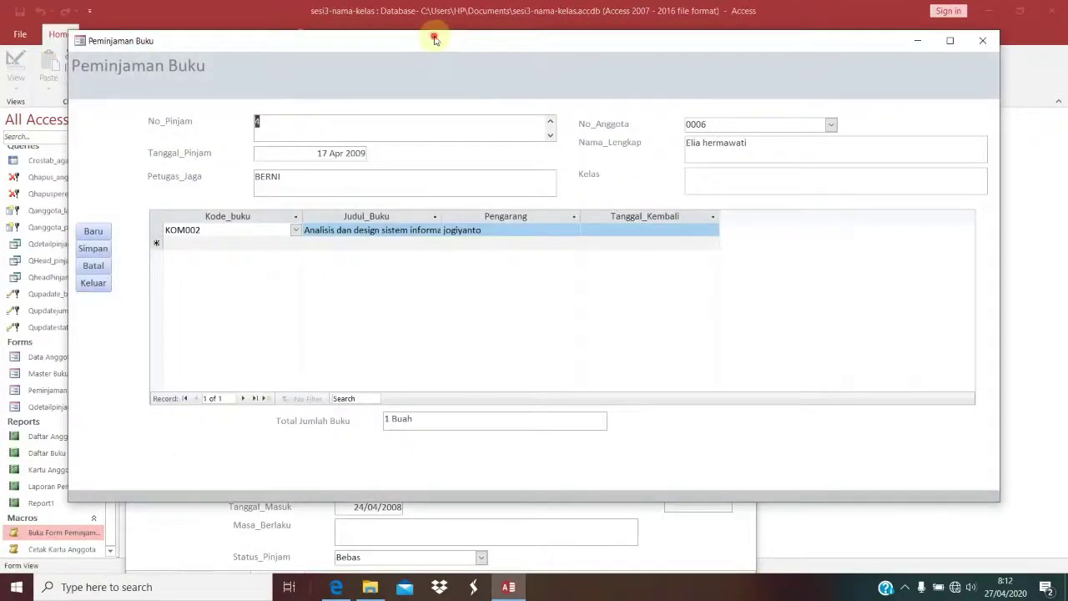
{"action": "left_click_drag", "start_coordinate": [434, 40], "coordinate": [673, 178]}
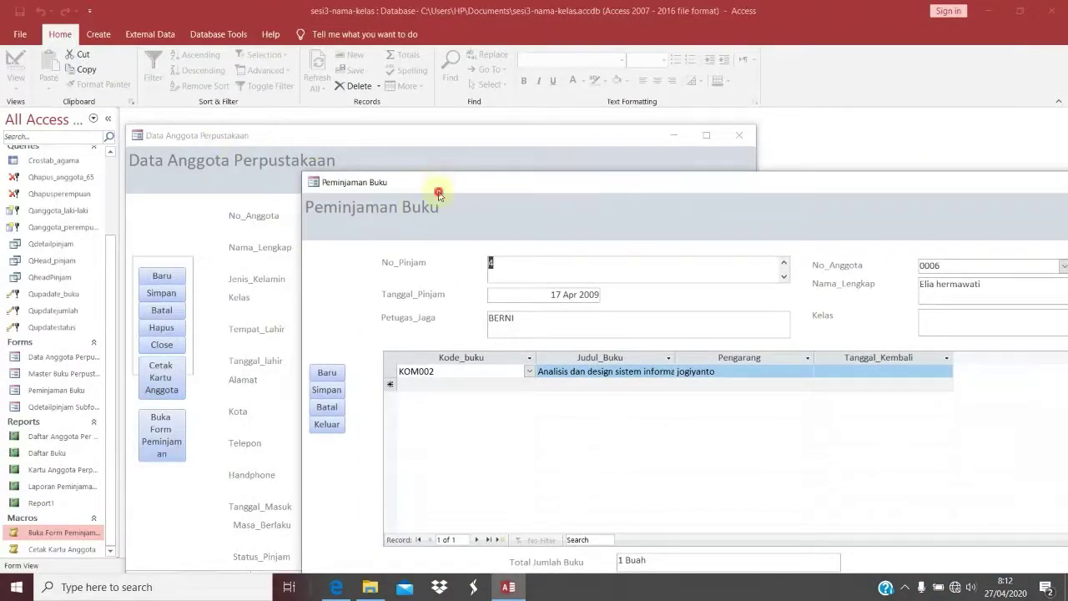
{"action": "left_click_drag", "start_coordinate": [438, 193], "coordinate": [174, 203]}
{"action": "left_click", "coordinate": [944, 187]}
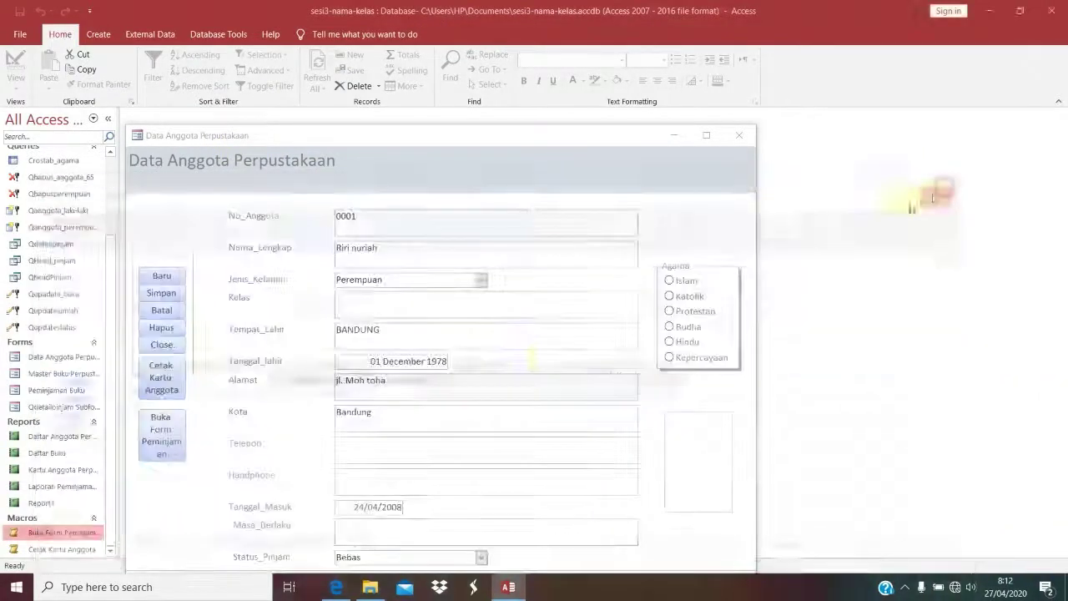
{"action": "left_click", "coordinate": [172, 435]}
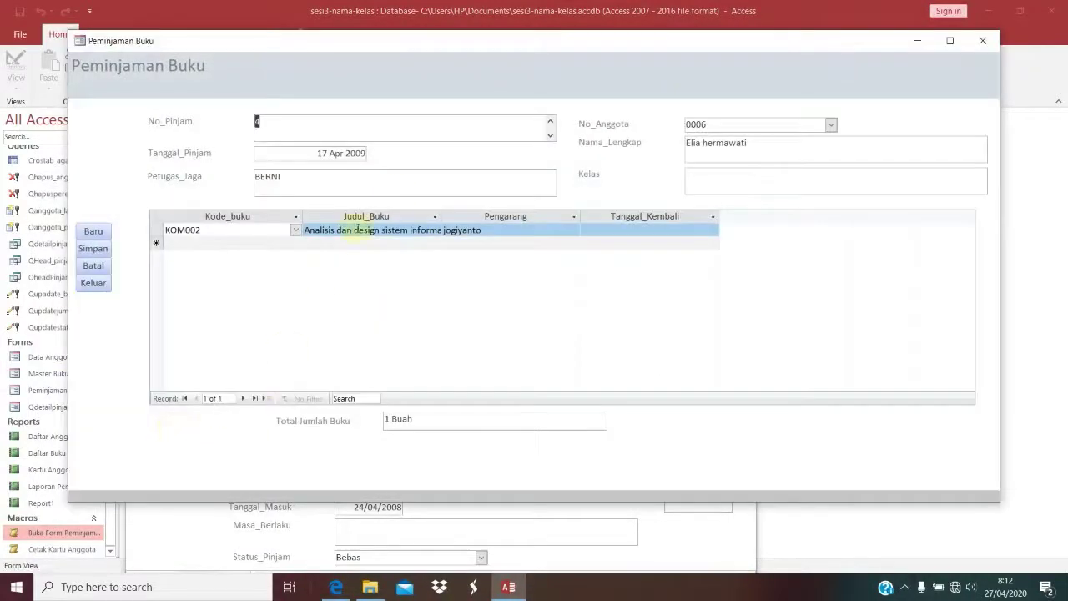
{"action": "left_click", "coordinate": [982, 41]}
Step: Test Cetak Kartu Anggota on the current member's card, then return to the Edge tutorial PDF
{"action": "left_click", "coordinate": [154, 382]}
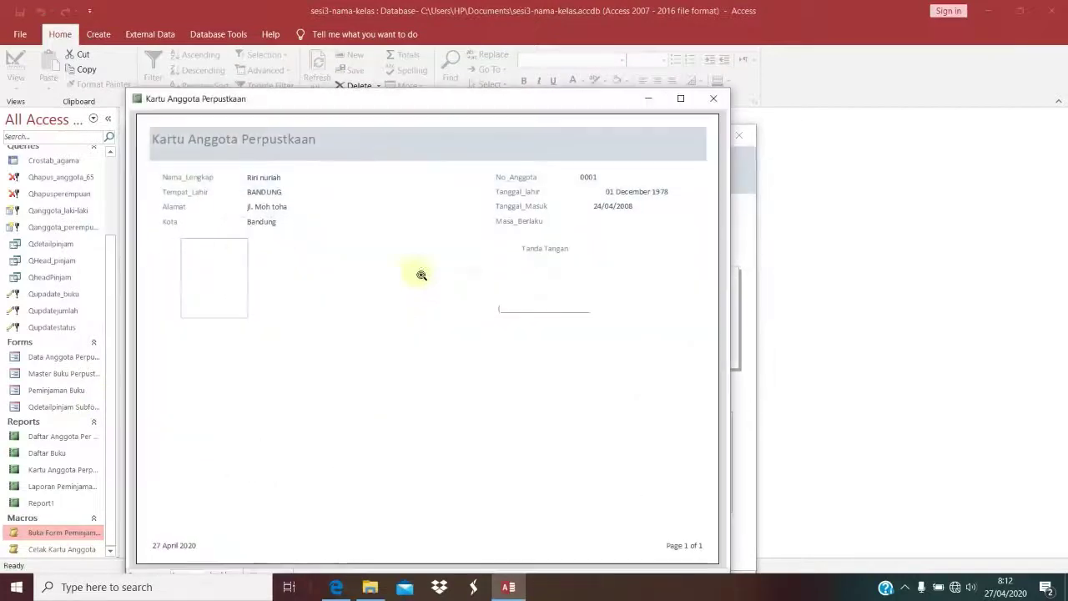
{"action": "left_click", "coordinate": [714, 99]}
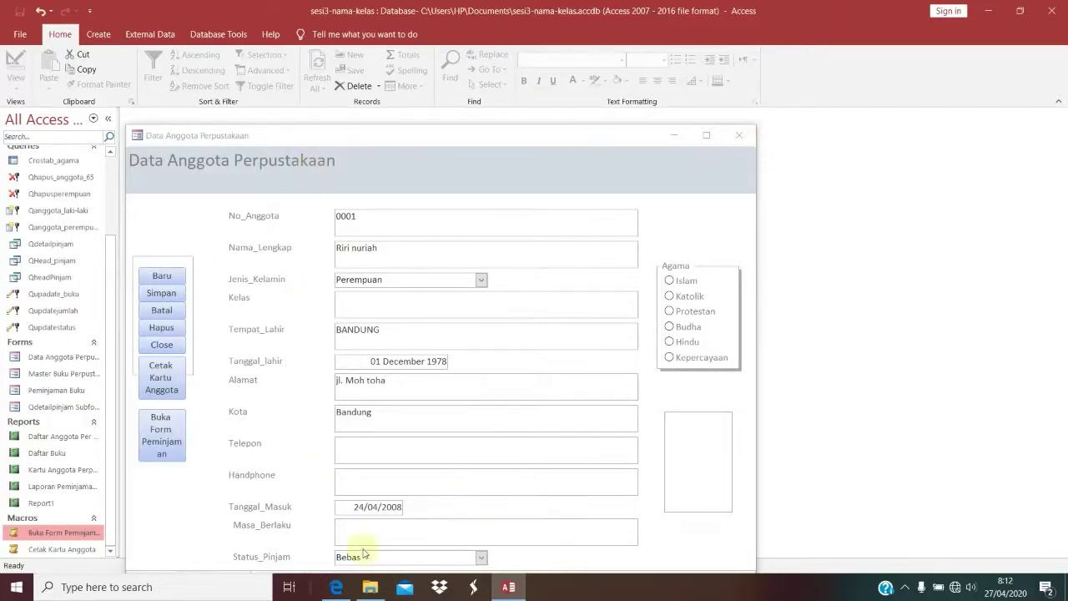
{"action": "left_click", "coordinate": [336, 587]}
Step: Scroll the tutorial PDF to page 80's Macro1 OpenForm screenshot with its action, arguments and comment columns
{"action": "scroll", "coordinate": [492, 438], "scroll_direction": "down", "scroll_amount": 5}
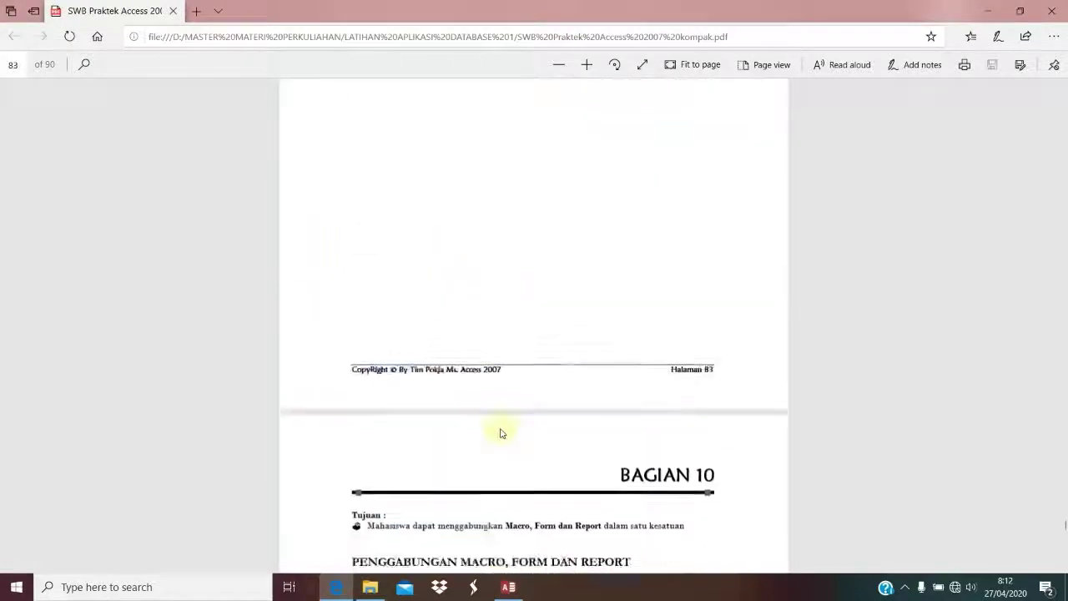
{"action": "scroll", "coordinate": [502, 430], "scroll_direction": "up", "scroll_amount": 15}
{"action": "scroll", "coordinate": [502, 417], "scroll_direction": "down", "scroll_amount": 4}
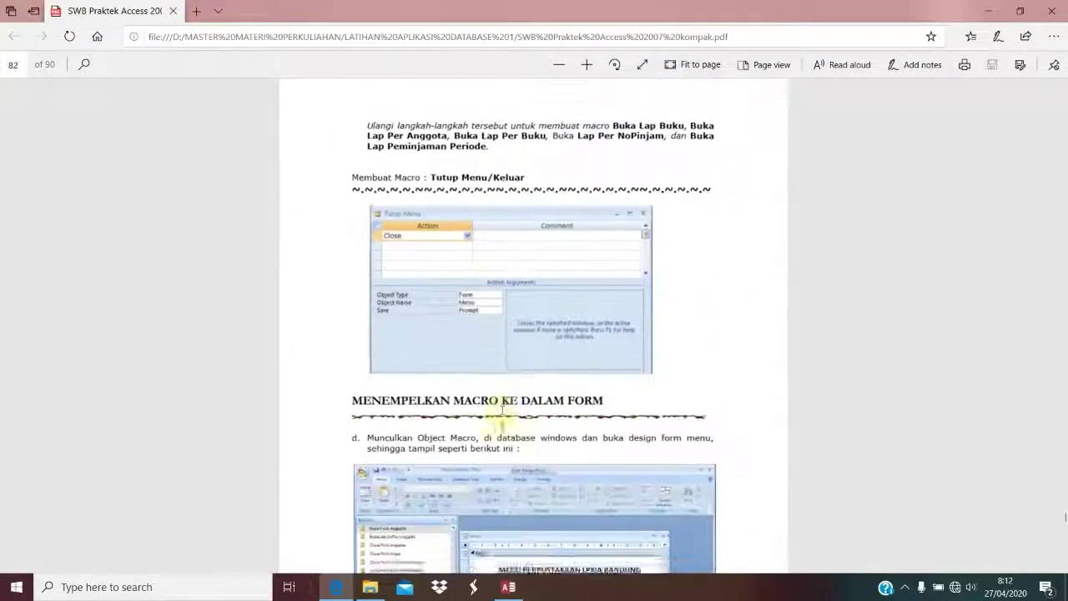
{"action": "scroll", "coordinate": [503, 418], "scroll_direction": "down", "scroll_amount": 2}
{"action": "scroll", "coordinate": [503, 430], "scroll_direction": "up", "scroll_amount": 15}
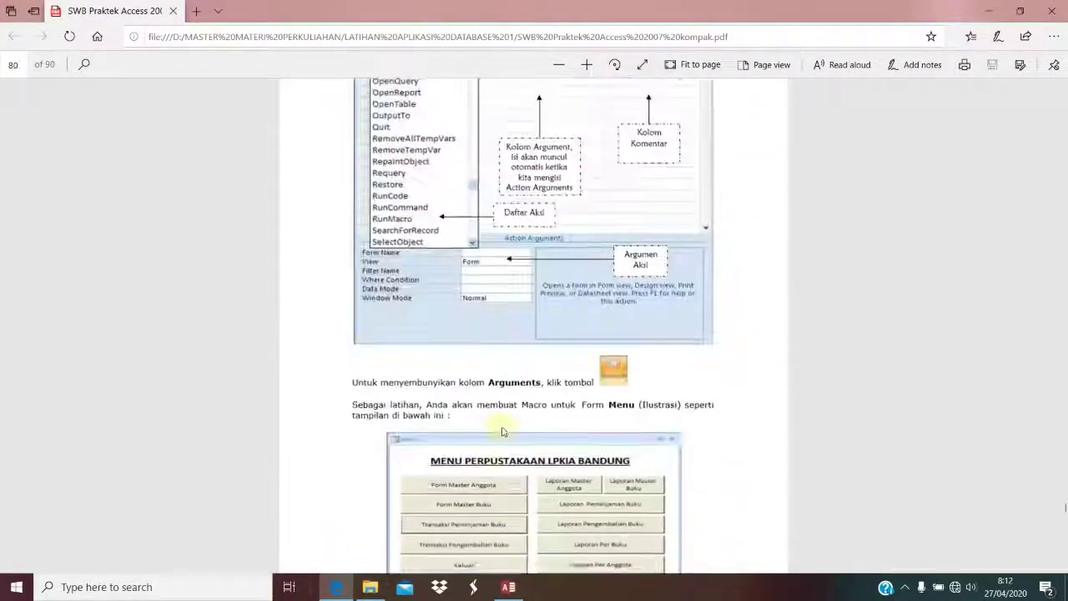
{"action": "scroll", "coordinate": [503, 432], "scroll_direction": "down", "scroll_amount": 3}
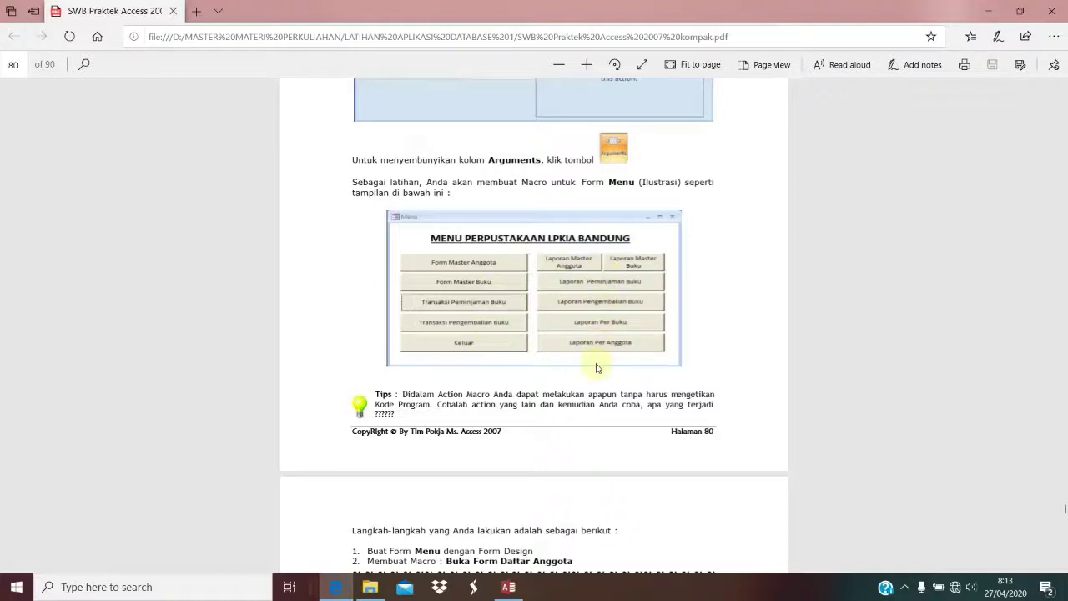
{"action": "scroll", "coordinate": [512, 346], "scroll_direction": "up", "scroll_amount": 3}
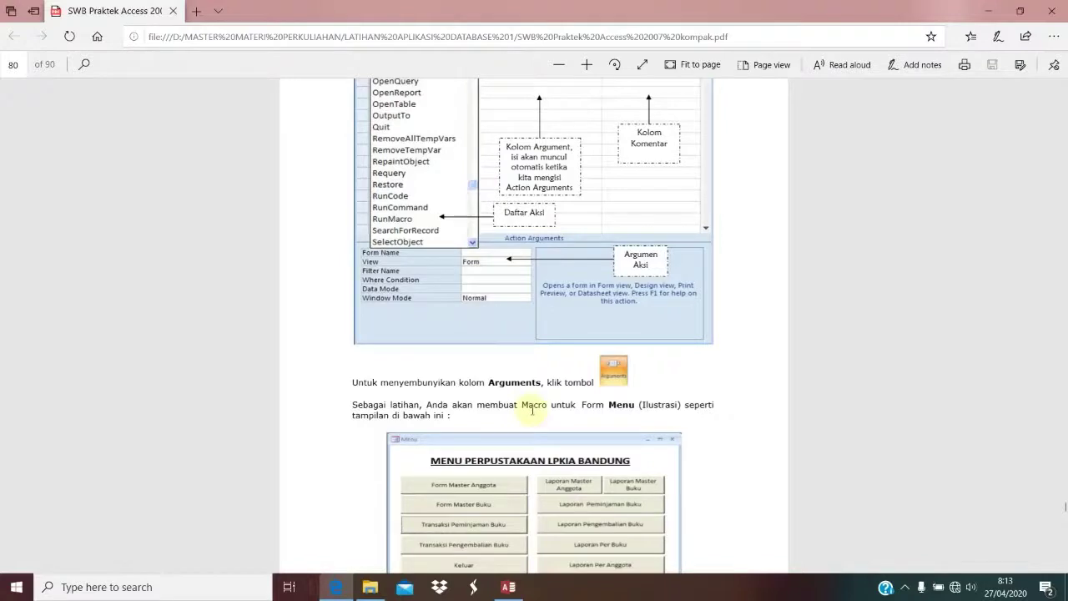
{"action": "scroll", "coordinate": [532, 409], "scroll_direction": "up", "scroll_amount": 8}
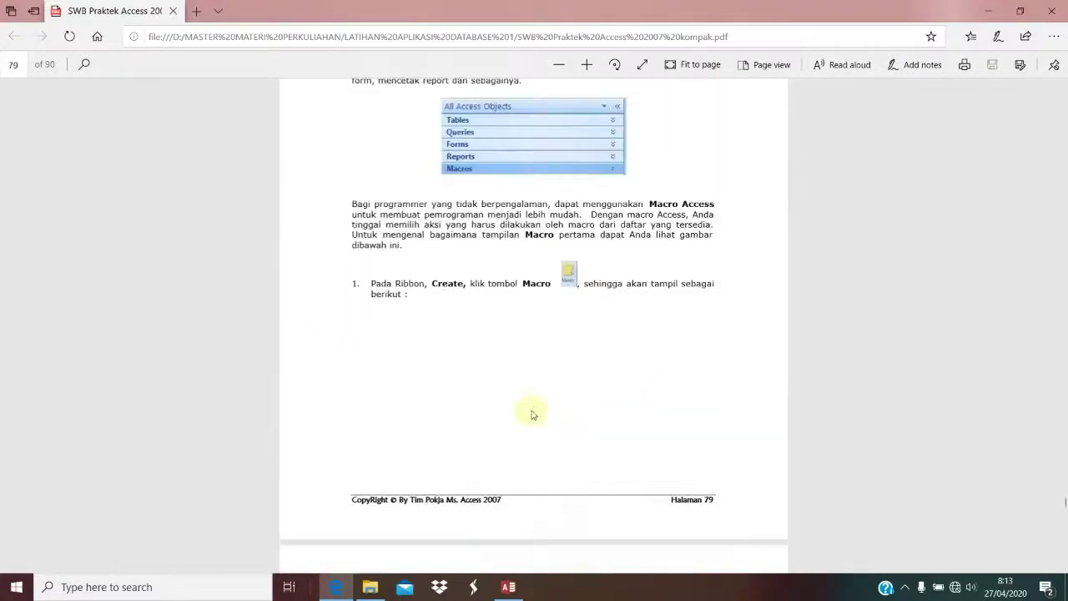
{"action": "scroll", "coordinate": [533, 415], "scroll_direction": "up", "scroll_amount": 3}
{"action": "scroll", "coordinate": [535, 412], "scroll_direction": "down", "scroll_amount": 8}
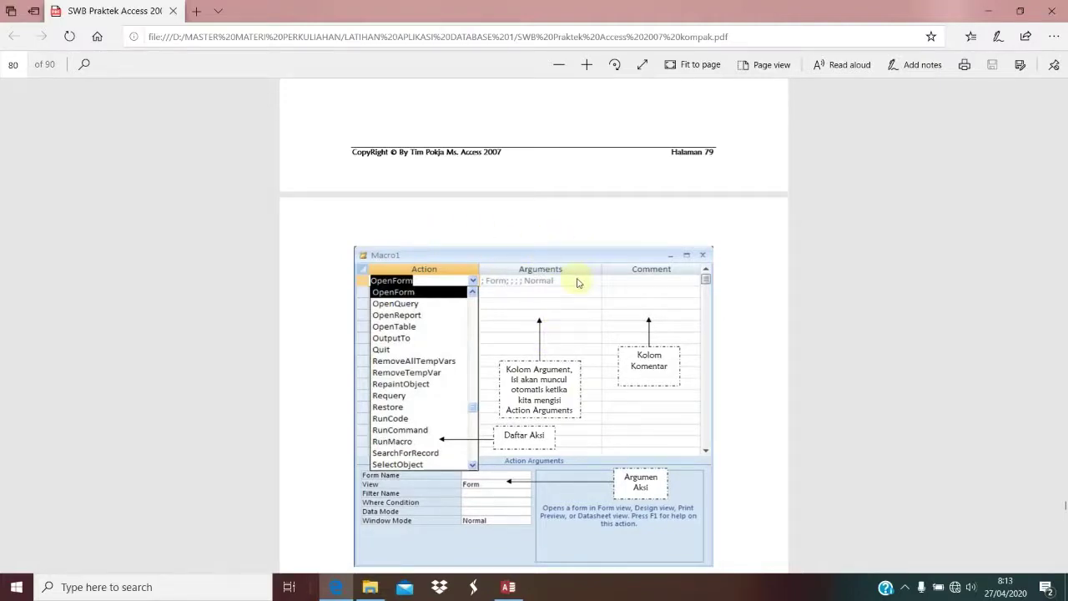
{"action": "scroll", "coordinate": [577, 283], "scroll_direction": "down", "scroll_amount": 7}
{"action": "left_click", "coordinate": [506, 588]}
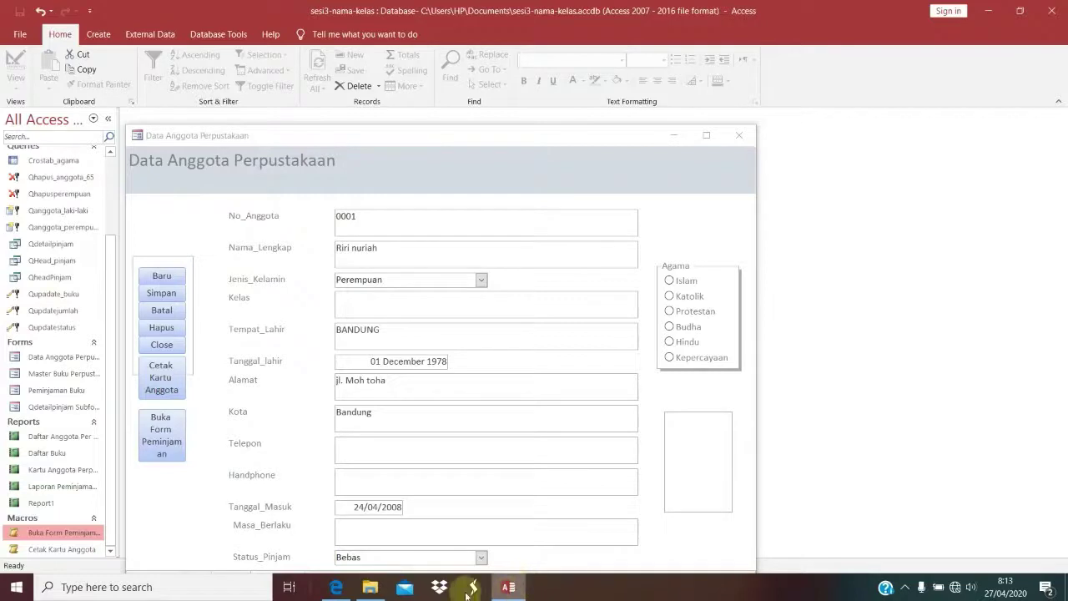
{"action": "left_click", "coordinate": [336, 586]}
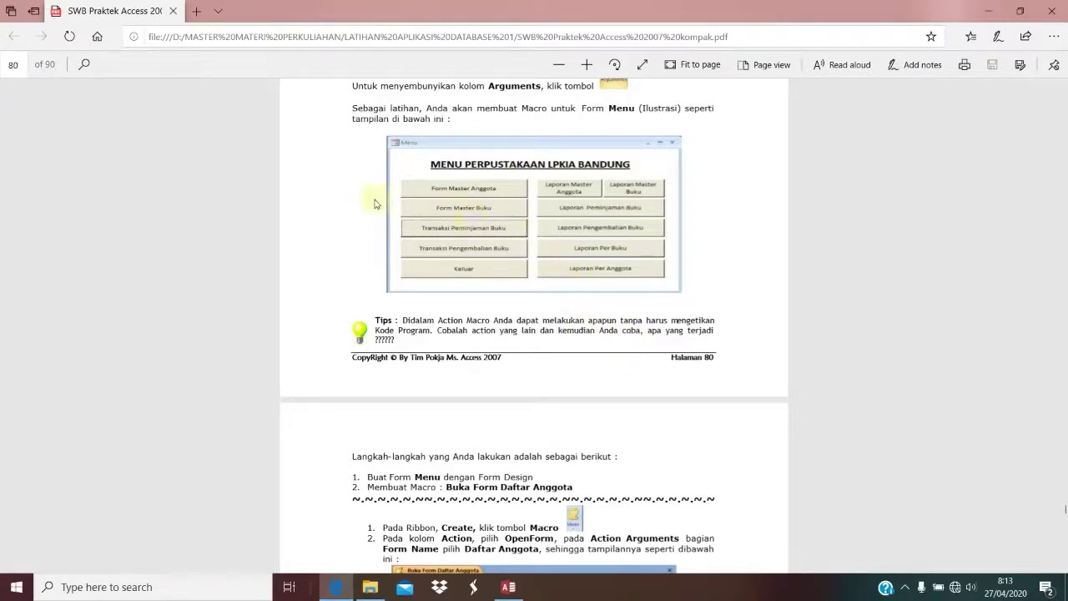
Step: Scroll through PDF pages 83–86 and settle on page 84's BAGIAN 10 Data Anggota Perpustakaan form figure
{"action": "scroll", "coordinate": [514, 407], "scroll_direction": "down", "scroll_amount": 15}
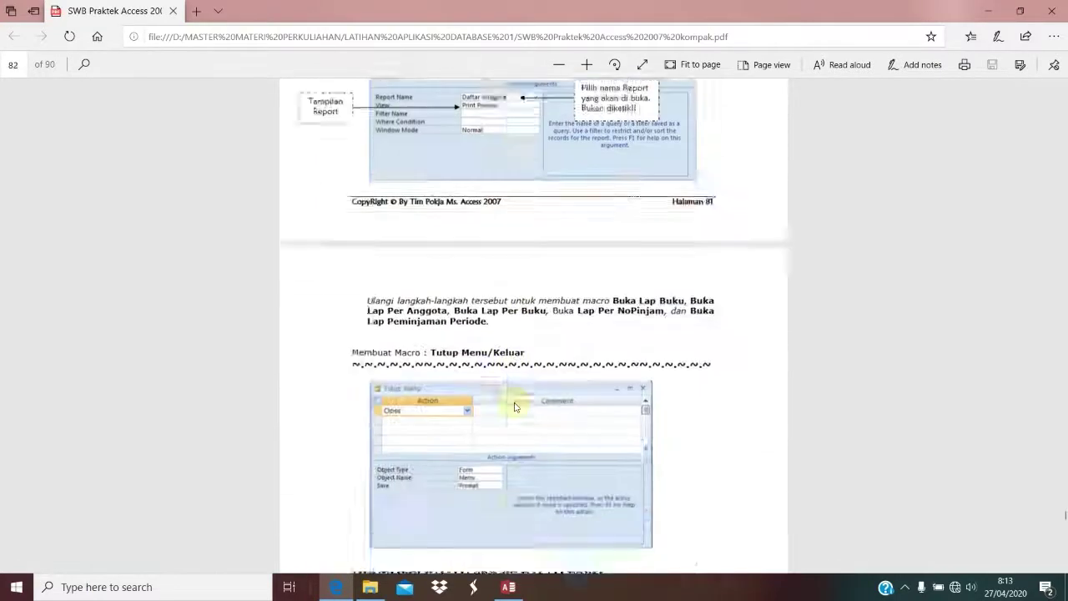
{"action": "scroll", "coordinate": [514, 407], "scroll_direction": "down", "scroll_amount": 15}
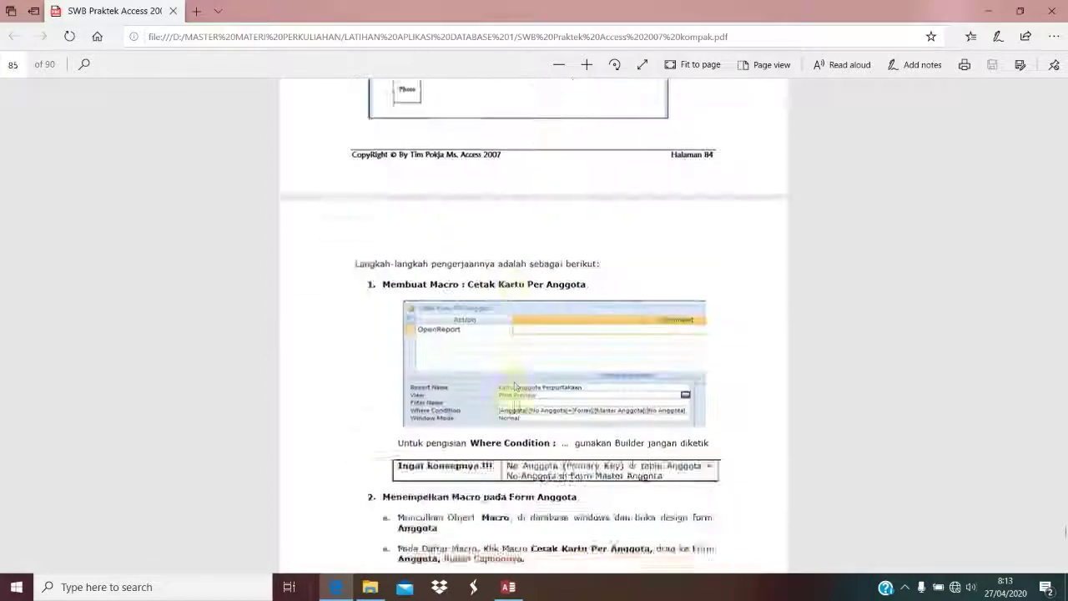
{"action": "scroll", "coordinate": [514, 407], "scroll_direction": "up", "scroll_amount": 8}
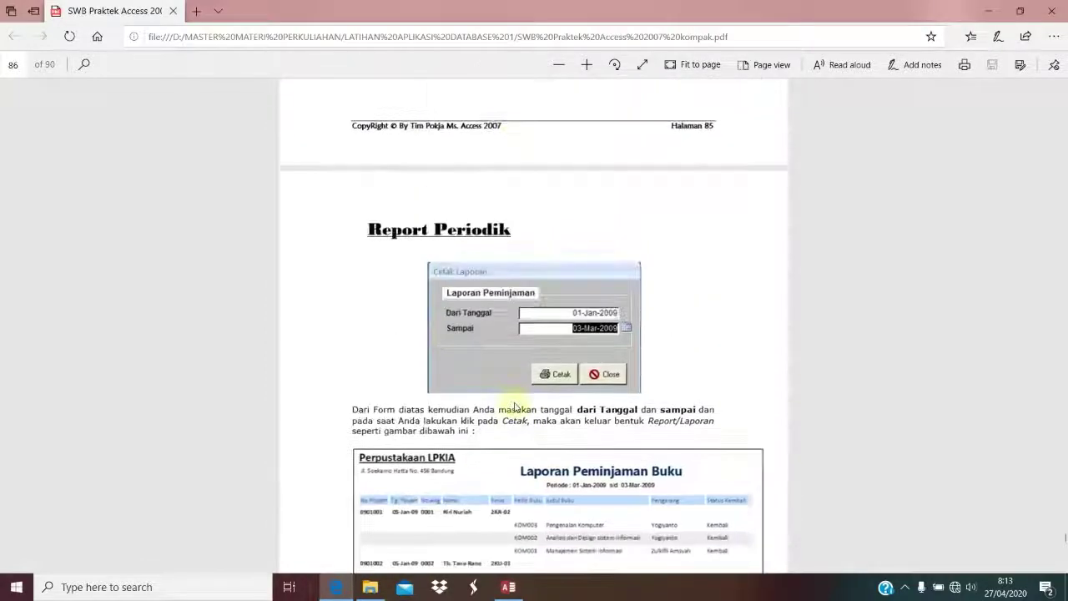
{"action": "scroll", "coordinate": [514, 406], "scroll_direction": "up", "scroll_amount": 5}
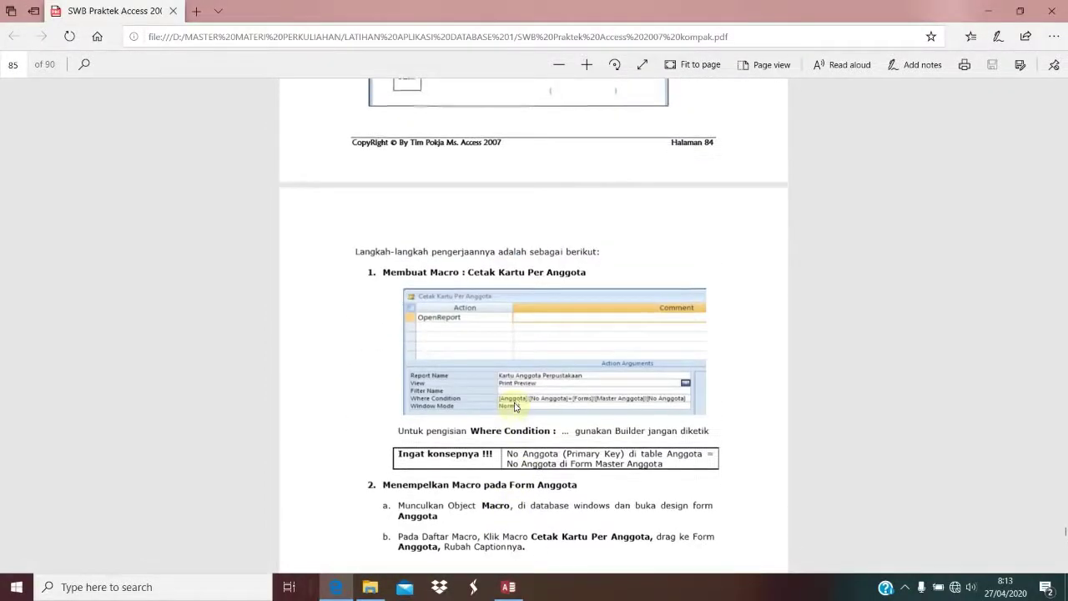
{"action": "scroll", "coordinate": [514, 406], "scroll_direction": "up", "scroll_amount": 5}
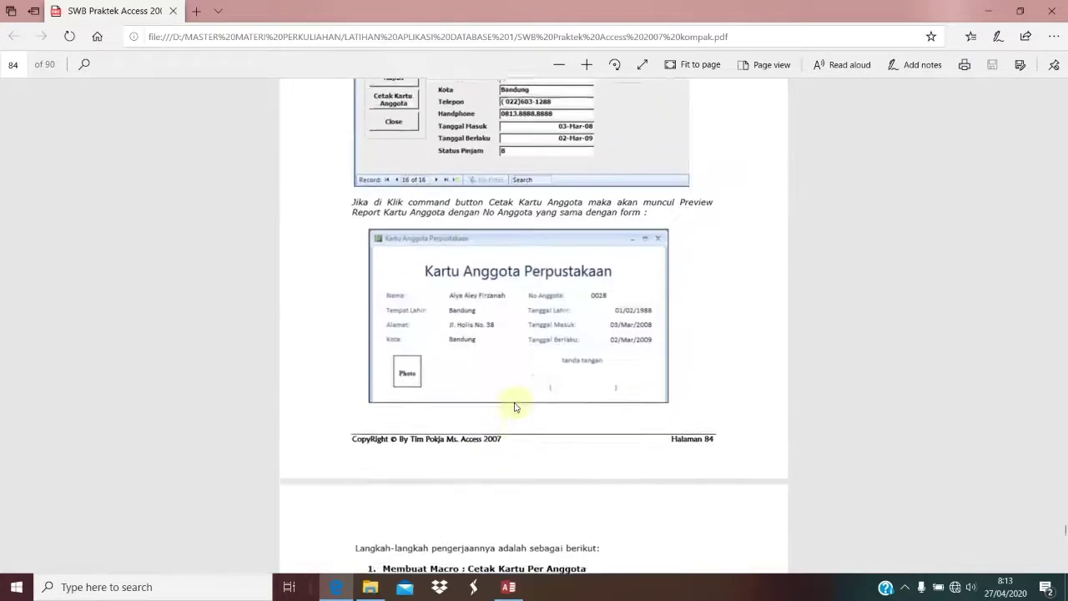
{"action": "scroll", "coordinate": [515, 403], "scroll_direction": "down", "scroll_amount": 8}
{"action": "scroll", "coordinate": [515, 403], "scroll_direction": "down", "scroll_amount": 7}
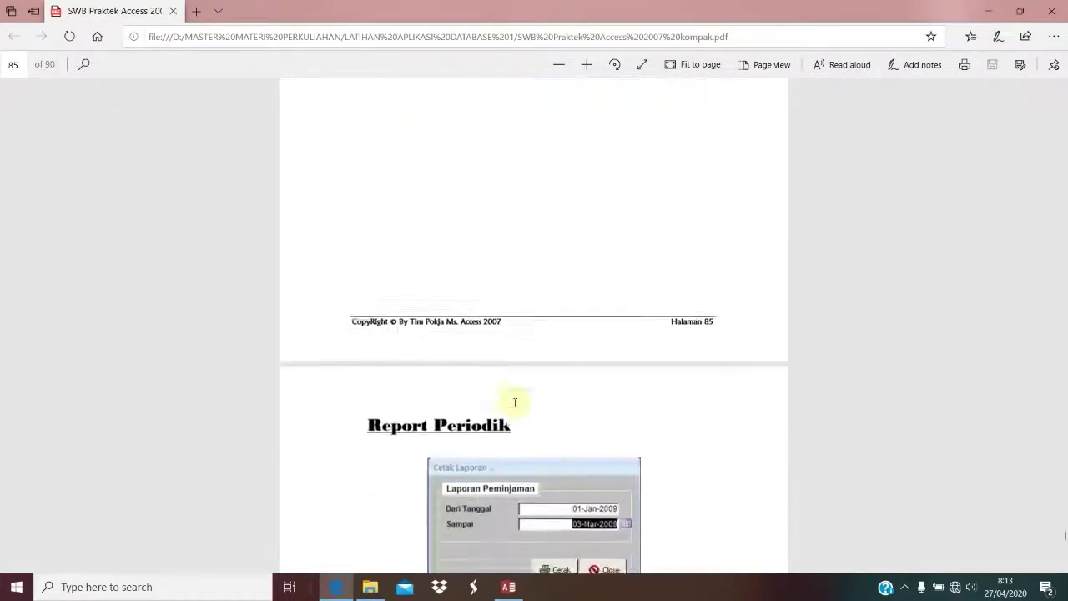
{"action": "scroll", "coordinate": [515, 406], "scroll_direction": "down", "scroll_amount": 3}
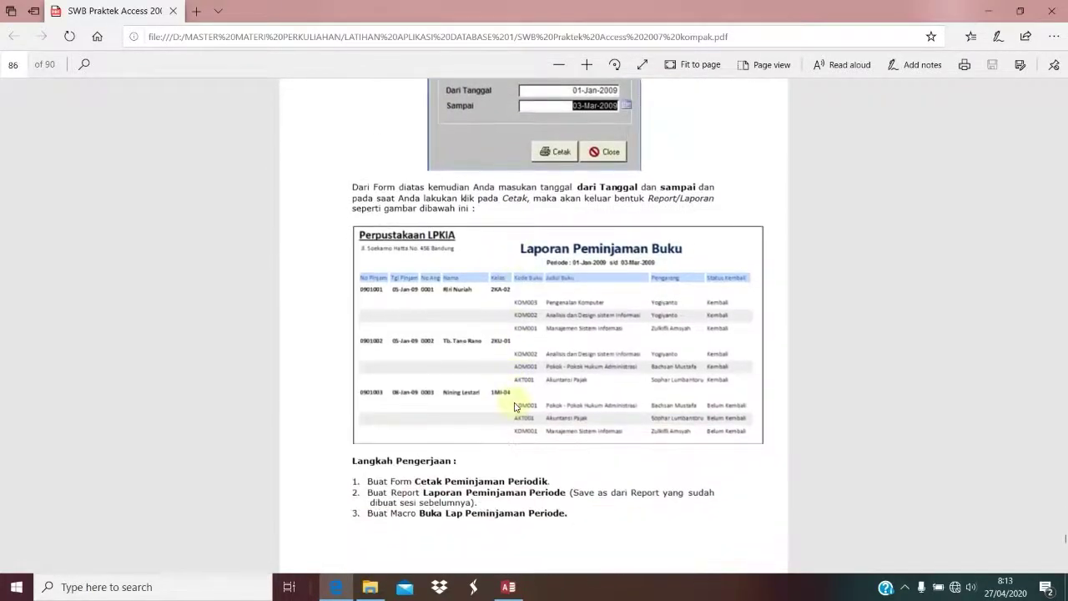
{"action": "scroll", "coordinate": [515, 406], "scroll_direction": "up", "scroll_amount": 5}
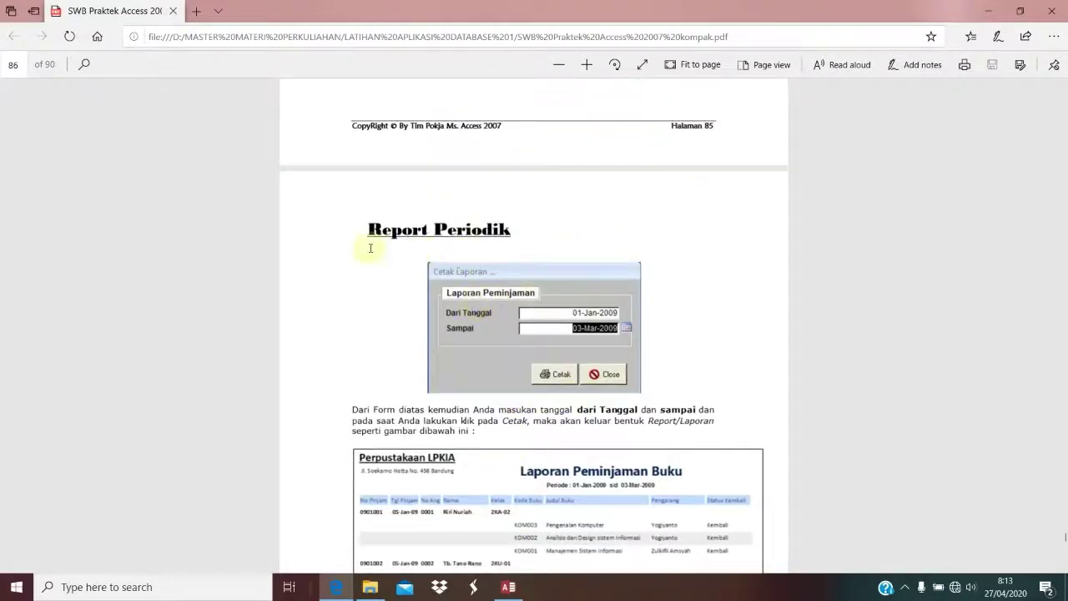
{"action": "scroll", "coordinate": [685, 384], "scroll_direction": "down", "scroll_amount": 5}
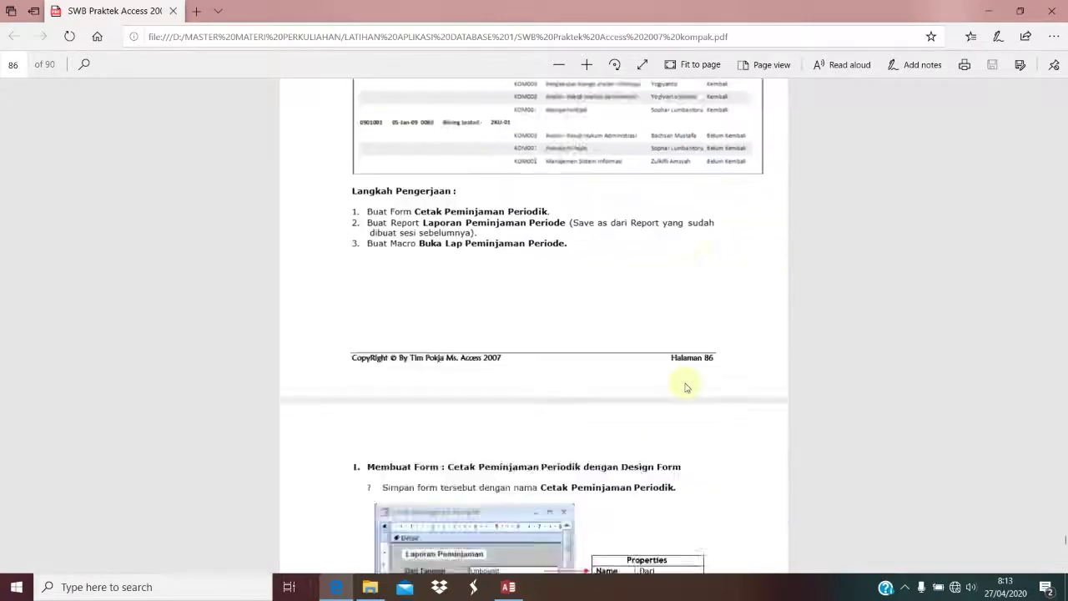
{"action": "scroll", "coordinate": [685, 385], "scroll_direction": "up", "scroll_amount": 7}
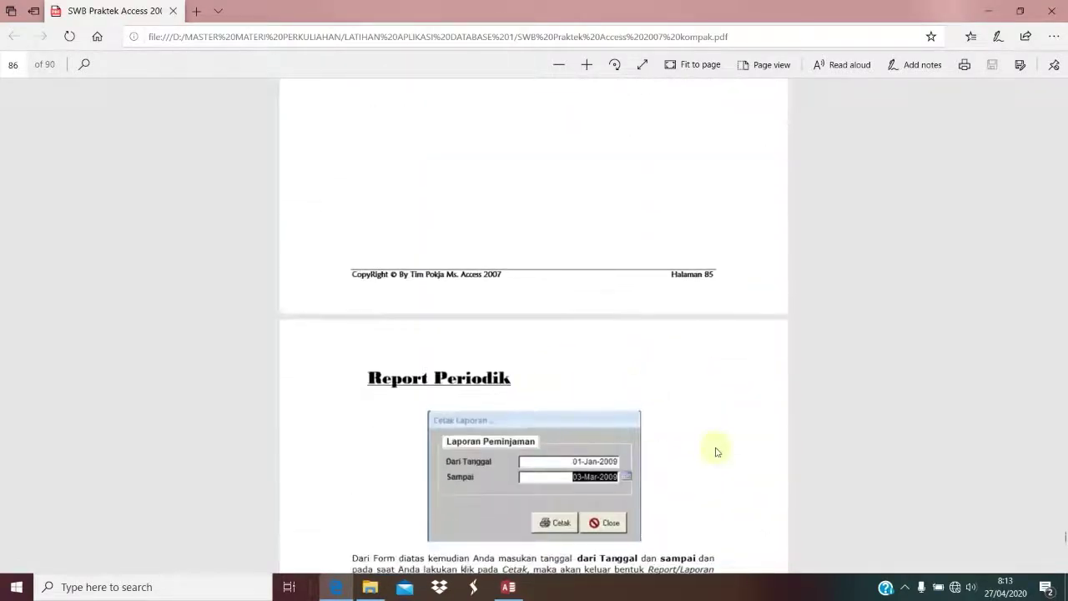
{"action": "scroll", "coordinate": [576, 348], "scroll_direction": "up", "scroll_amount": 5}
{"action": "scroll", "coordinate": [578, 350], "scroll_direction": "up", "scroll_amount": 10}
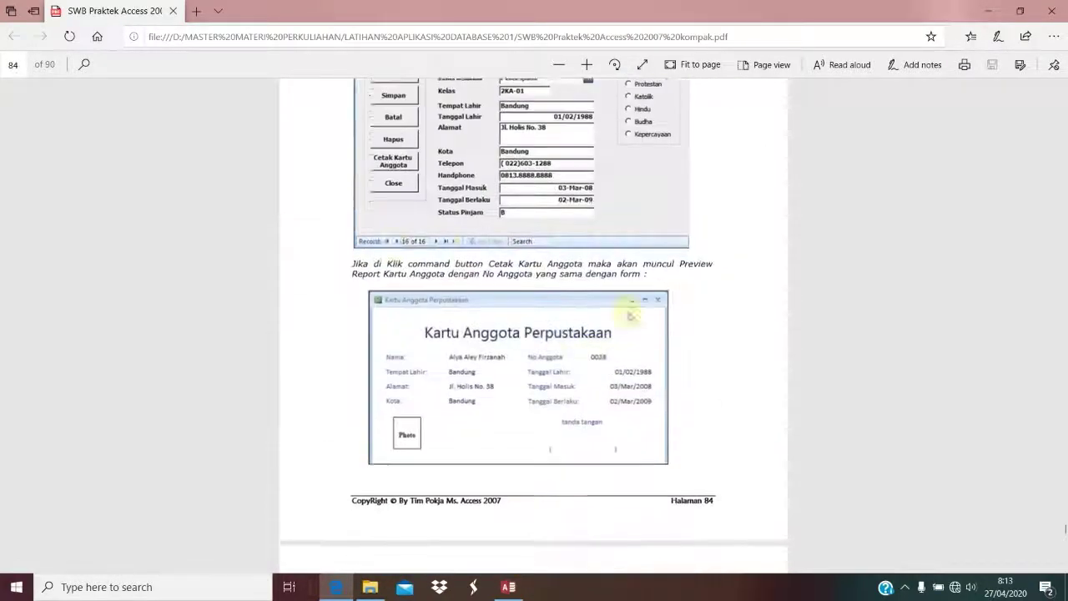
{"action": "scroll", "coordinate": [451, 294], "scroll_direction": "down", "scroll_amount": 3}
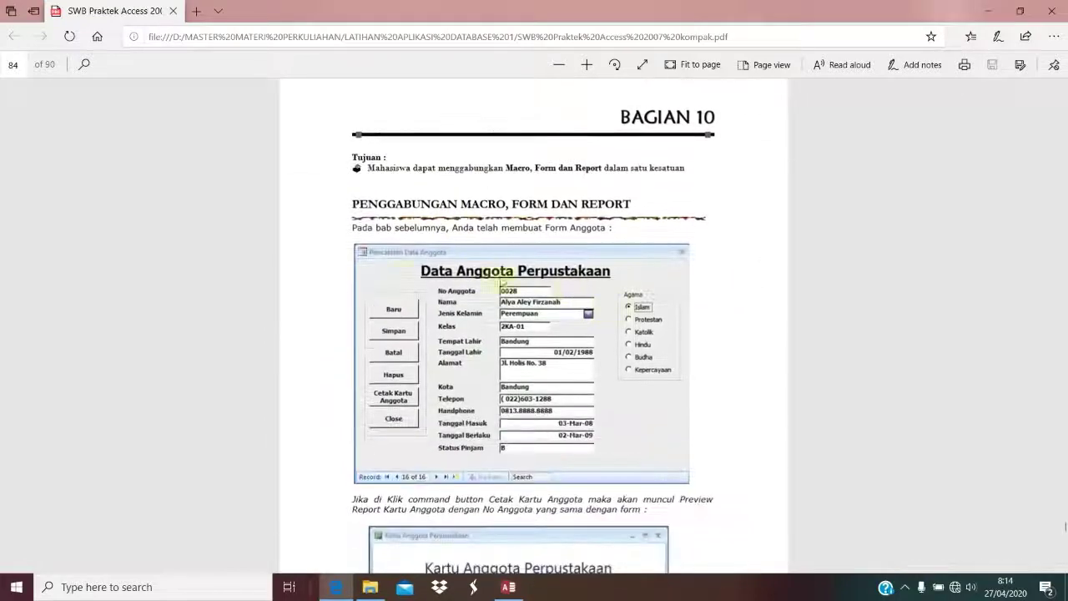